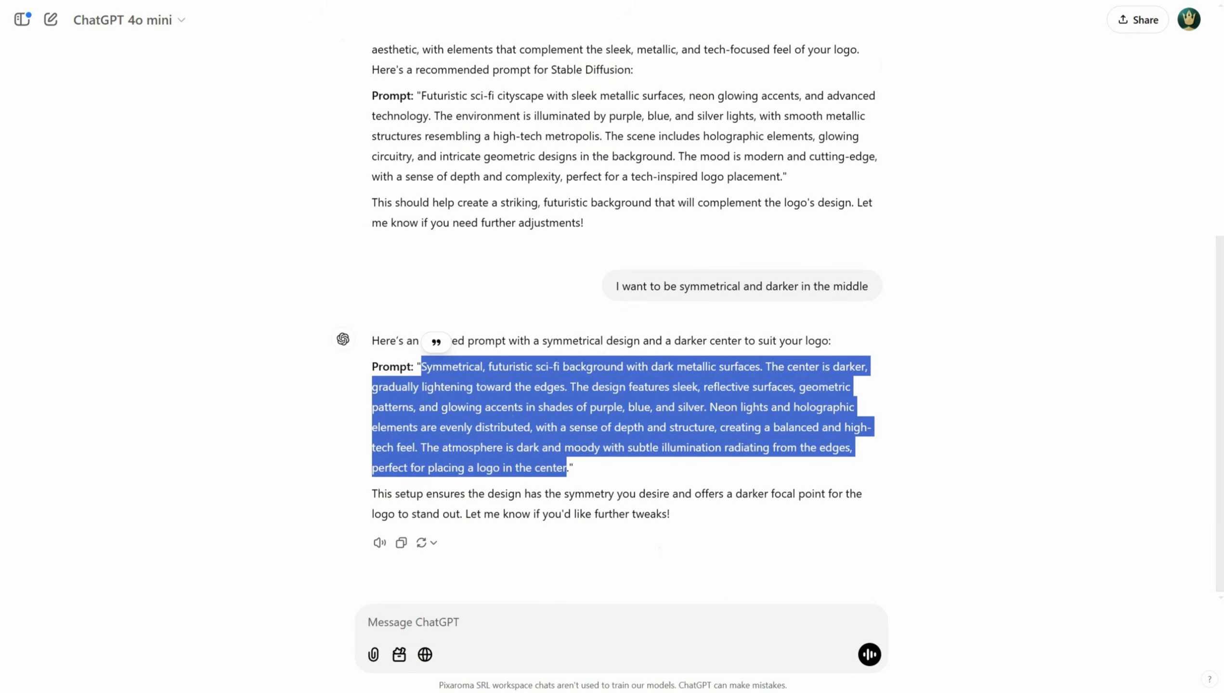
Switch to Photoshop and erase the stray metal pieces beside the upper-left diamond-shaped detail using the Remove Tool at size 30
key("alt+Tab")
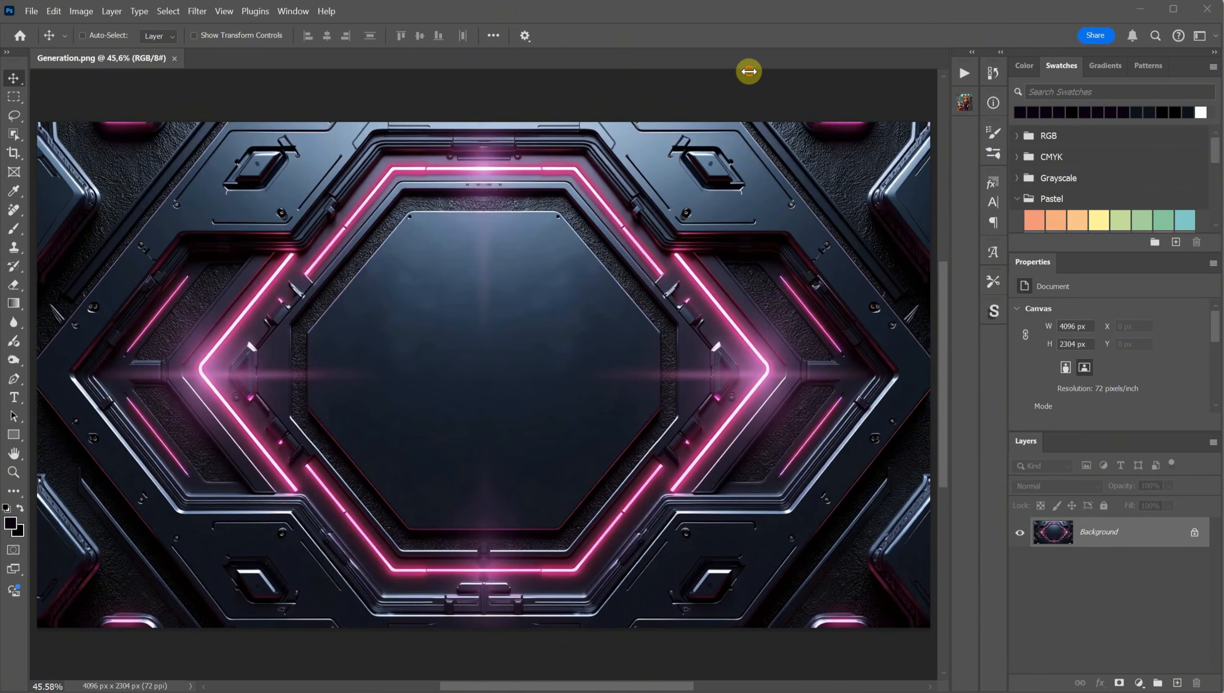
key("ctrl+1")
left_click_drag(363, 200, 687, 562)
left_click_drag(378, 302, 366, 276)
key("ctrl+plus")
key("ctrl+minus")
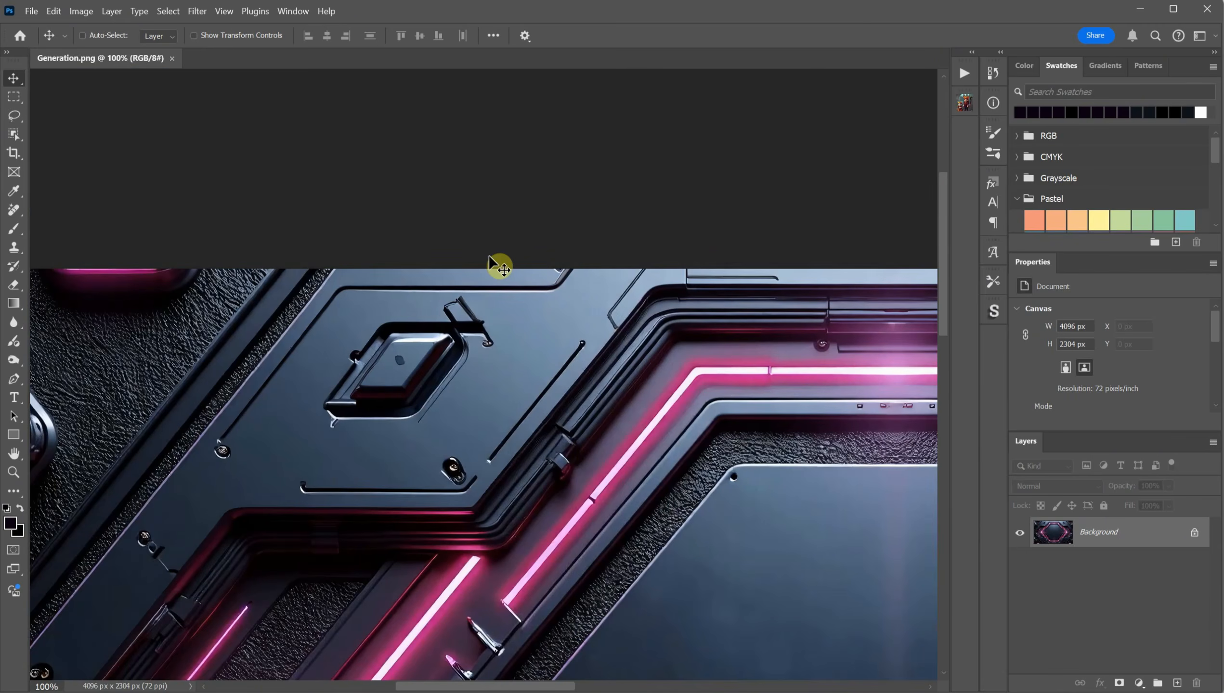
left_click(14, 210)
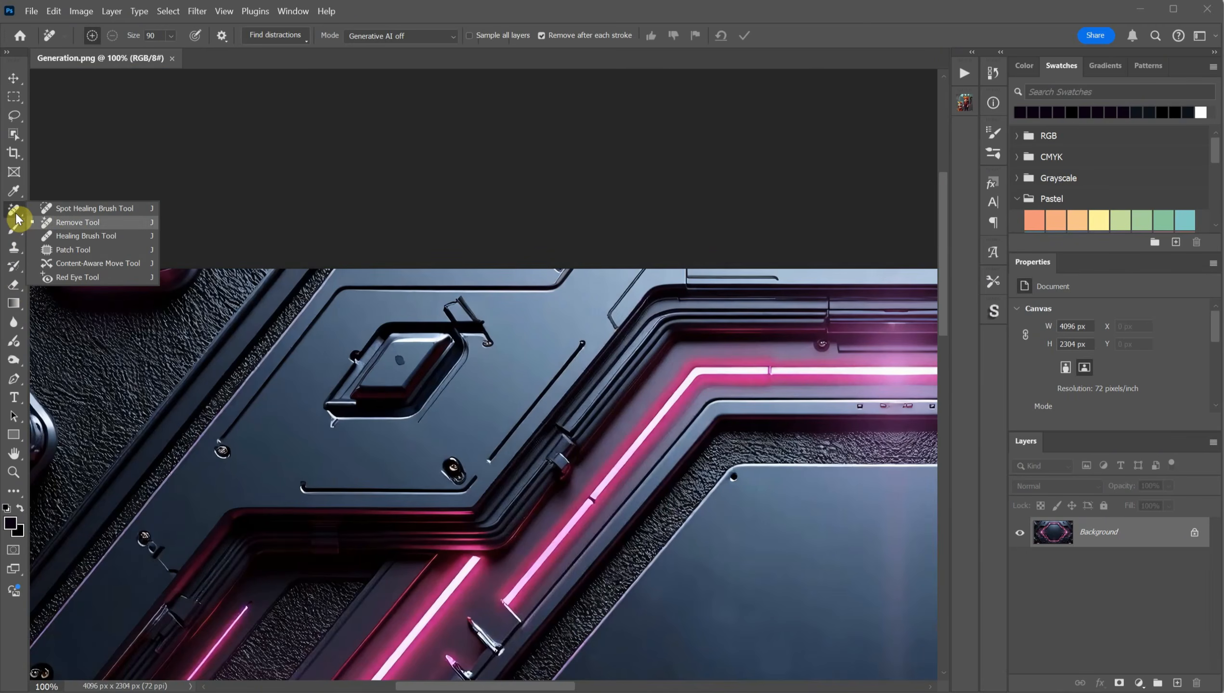
left_click(71, 228)
key("bracketleft")
key("bracketleft")
key("bracketleft")
key("bracketleft")
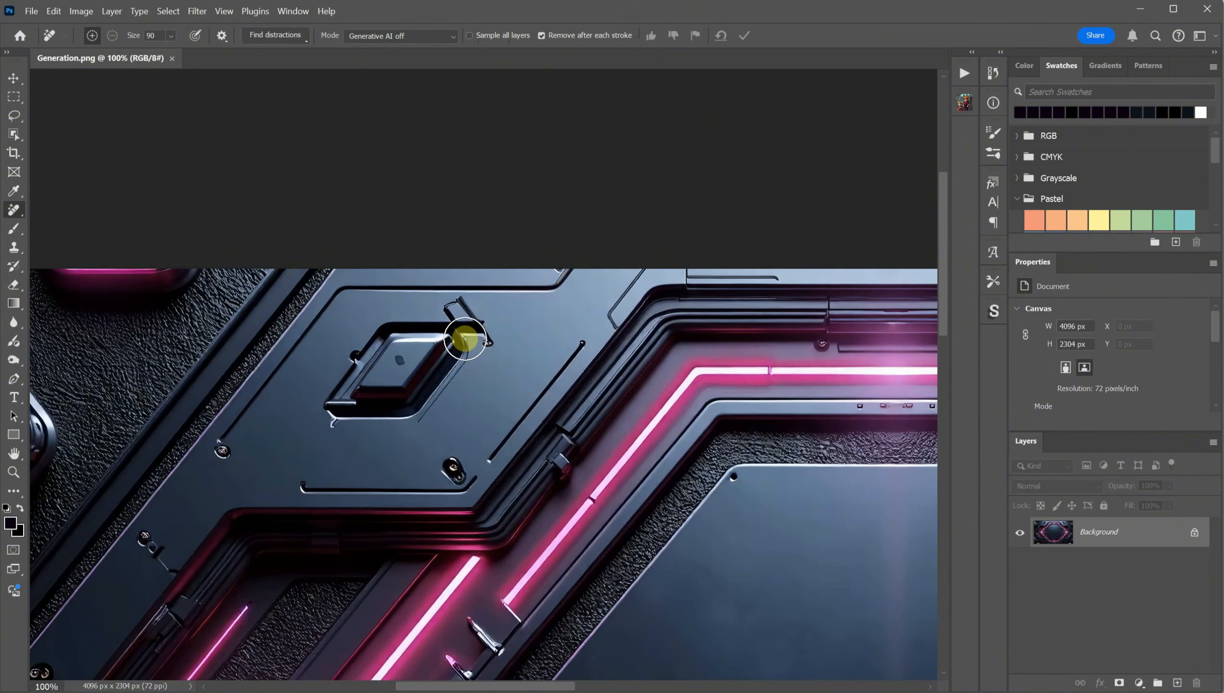
mouse_move(445, 313)
left_mouse_down()
mouse_move(475, 313)
mouse_move(457, 300)
mouse_move(488, 317)
mouse_move(491, 295)
left_mouse_up()
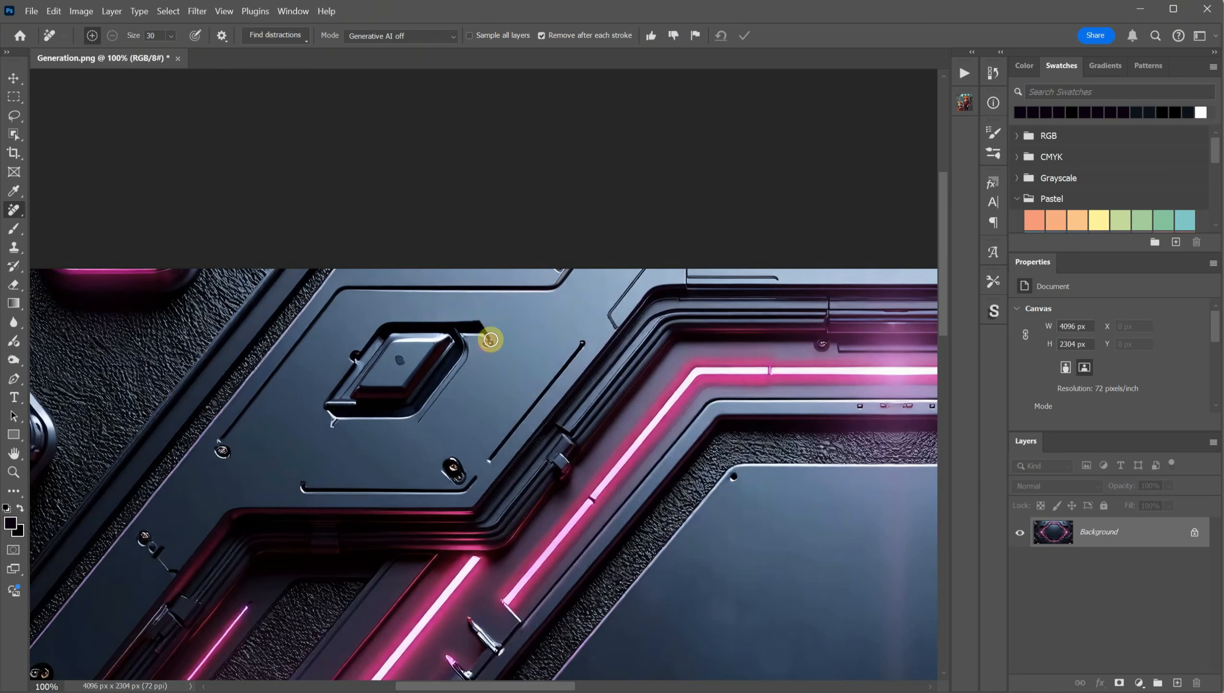
left_click_drag(490, 340, 488, 347)
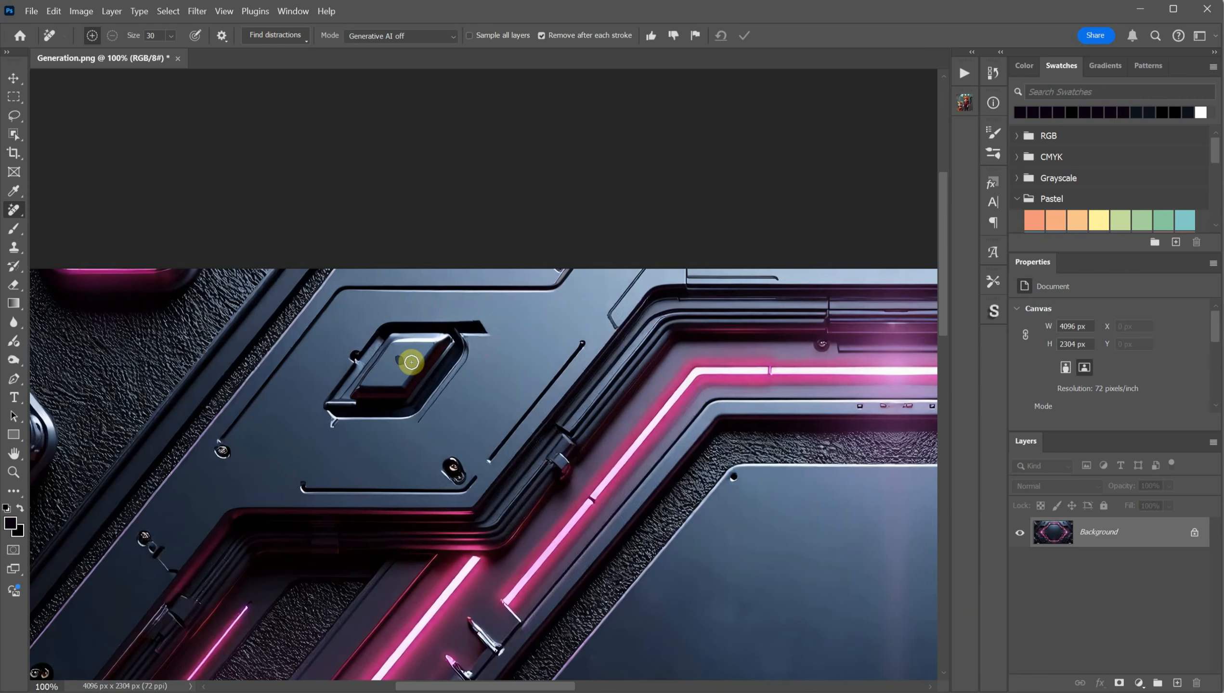
Erase the matching stray piece beside the upper-right diamond-shaped detail and other small flaws across the background with the Remove Tool
left_click_drag(902, 339, 152, 253)
mouse_move(479, 278)
left_mouse_down()
mouse_move(416, 358)
mouse_move(451, 342)
left_mouse_up()
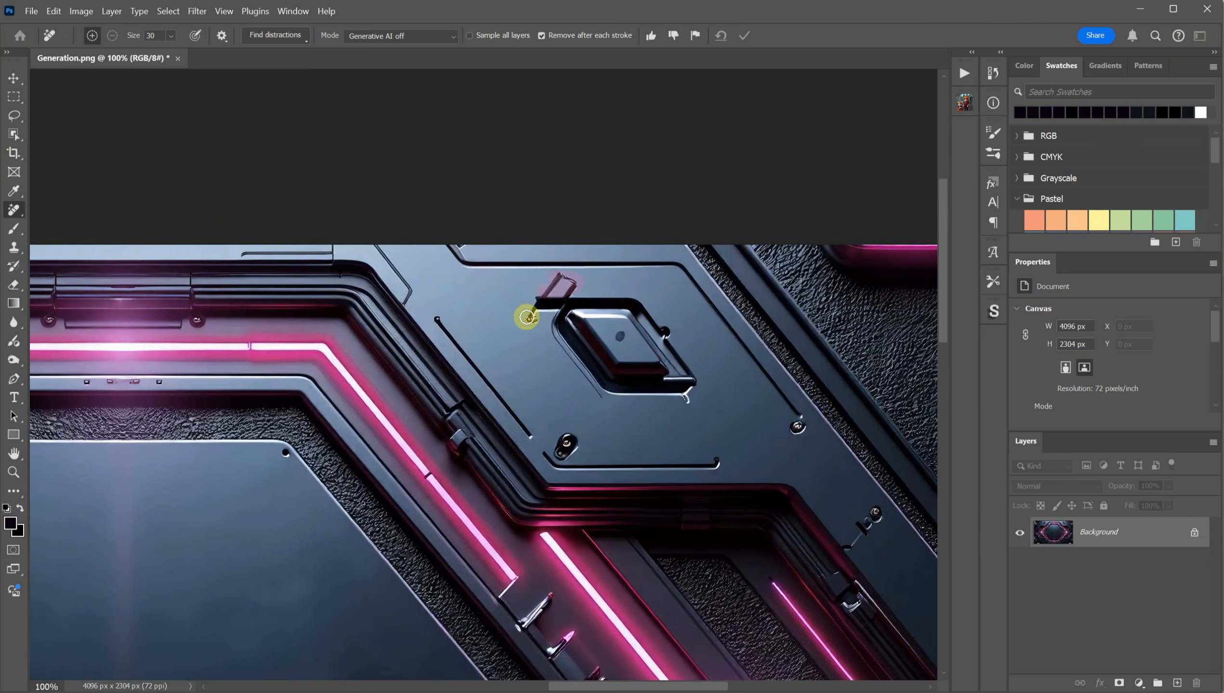
mouse_move(713, 400)
left_mouse_down()
mouse_move(667, 360)
mouse_move(379, 220)
left_mouse_up()
left_click_drag(525, 359, 558, 345)
mouse_move(194, 266)
left_mouse_down()
mouse_move(620, 317)
mouse_move(665, 265)
left_mouse_up()
mouse_move(501, 208)
left_mouse_down()
mouse_move(530, 229)
mouse_move(525, 246)
left_mouse_up()
mouse_move(644, 626)
left_mouse_down()
mouse_move(482, 194)
mouse_move(418, 132)
left_mouse_up()
left_click_drag(531, 466, 316, 378)
mouse_move(355, 427)
left_mouse_down()
mouse_move(372, 431)
mouse_move(360, 429)
left_mouse_up()
mouse_move(692, 403)
left_mouse_down()
mouse_move(637, 323)
mouse_move(460, 386)
left_mouse_up()
mouse_move(594, 458)
left_mouse_down()
mouse_move(569, 464)
mouse_move(583, 463)
left_mouse_up()
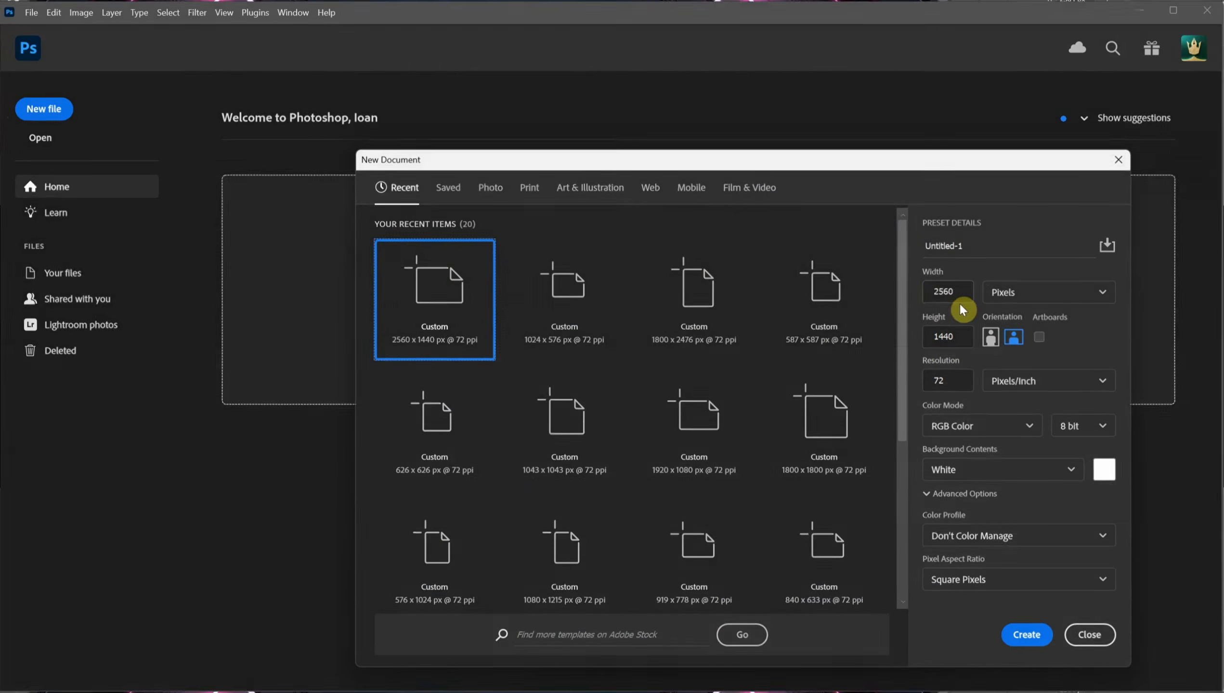
Create a new 2560 x 1440 px document at 72 ppi and place the Generation image in it, filling the canvas
left_click(959, 342)
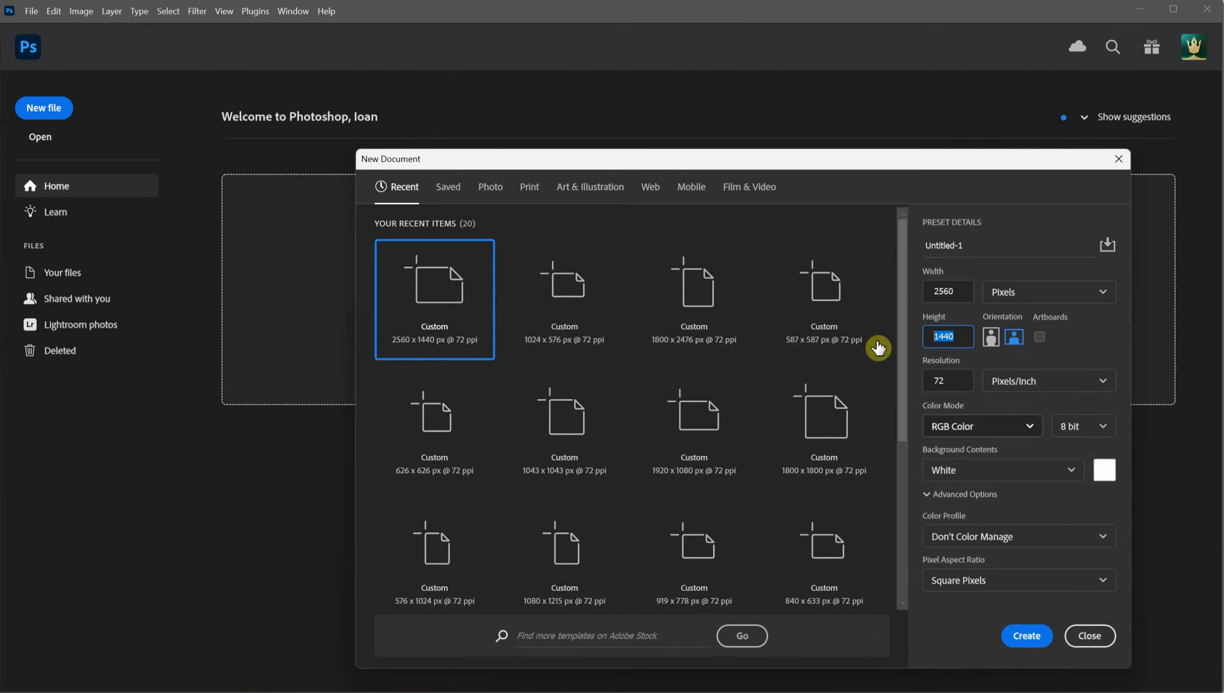
left_click(1024, 636)
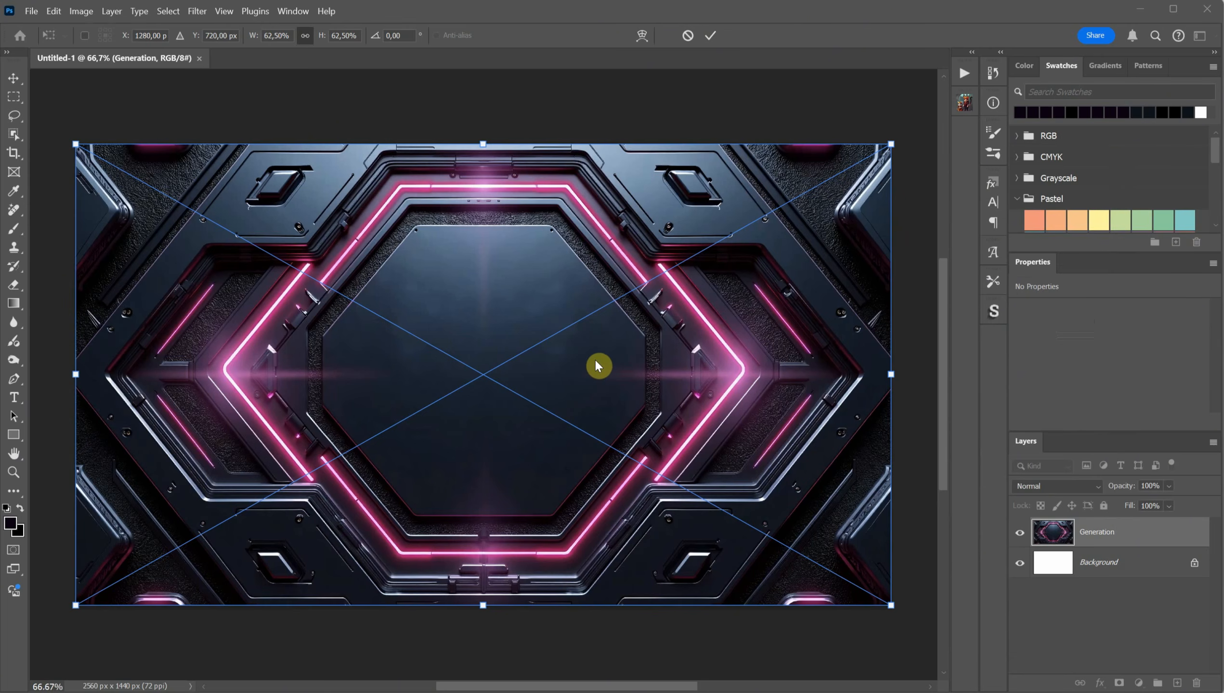
key("Return")
key("j")
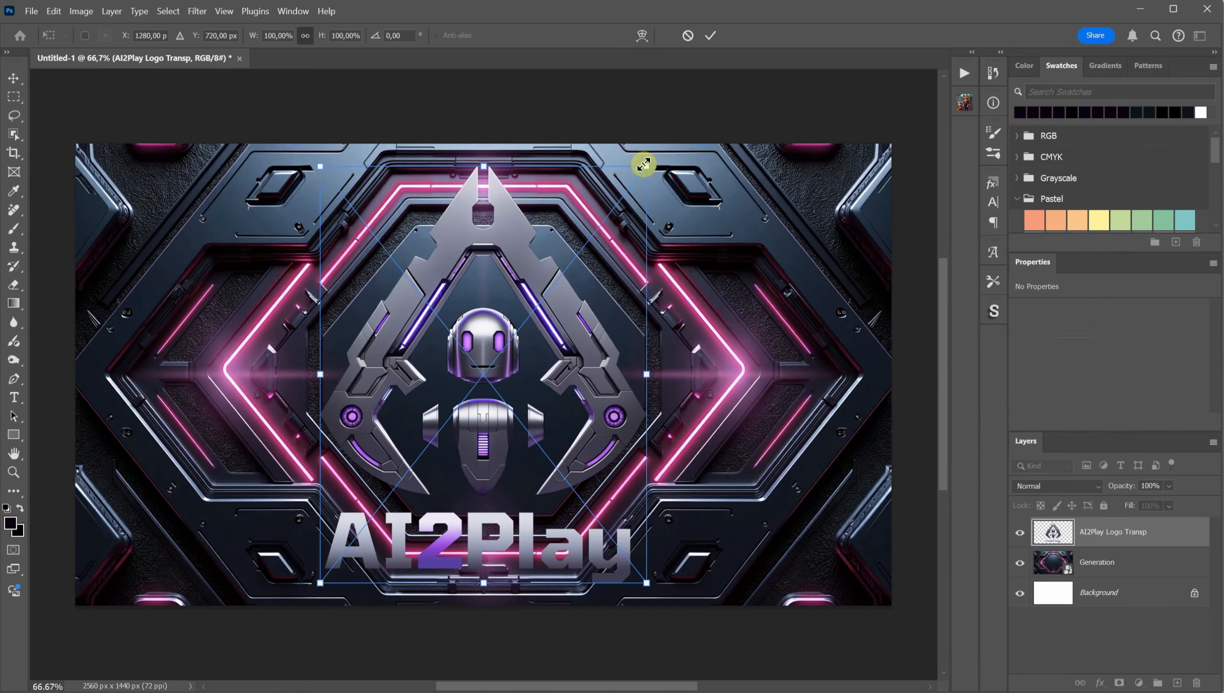
Scale the placed AI2Play logo to about 54.59% and position it inside the hexagon at X 1280 px, Y 674 px
left_click_drag(648, 164, 573, 256)
left_click_drag(502, 359, 501, 339)
key("Return")
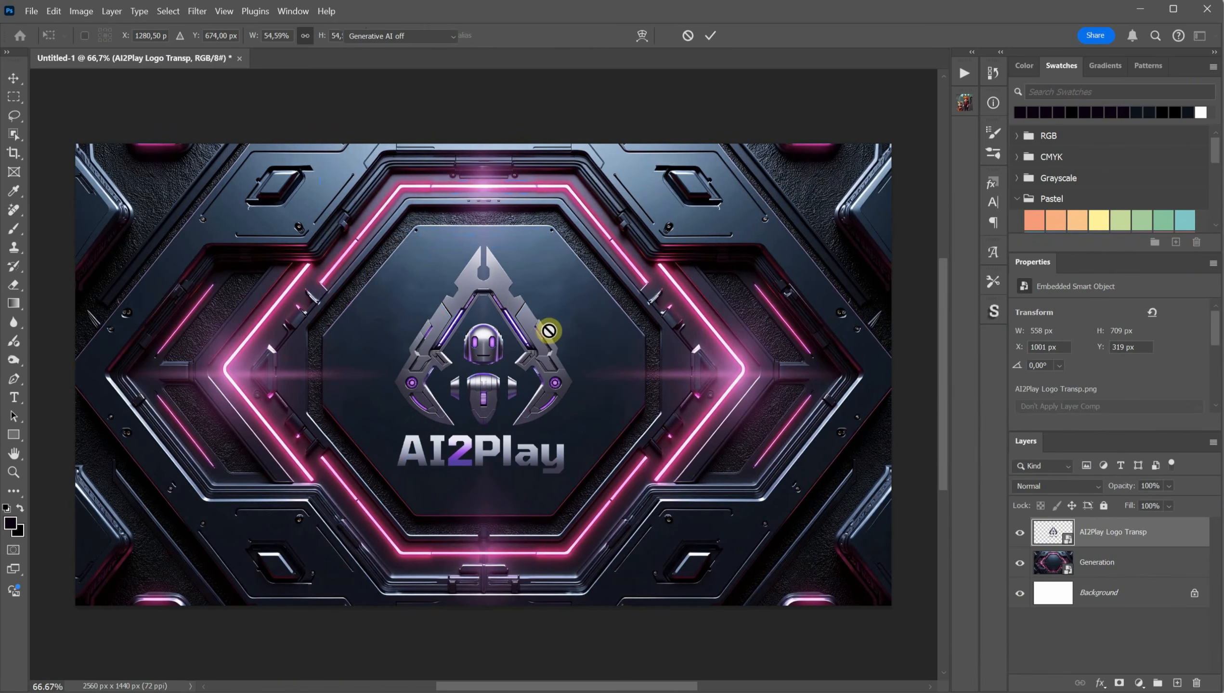
left_click(14, 77)
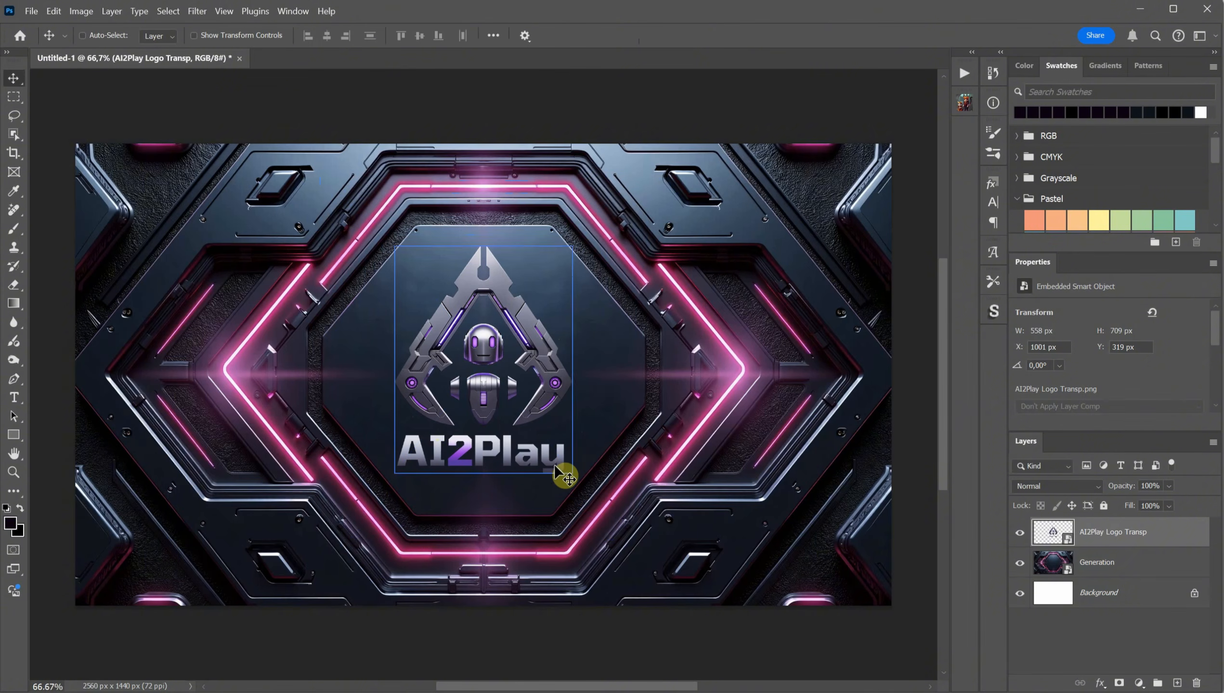
key("ctrl+1")
key("ctrl+0")
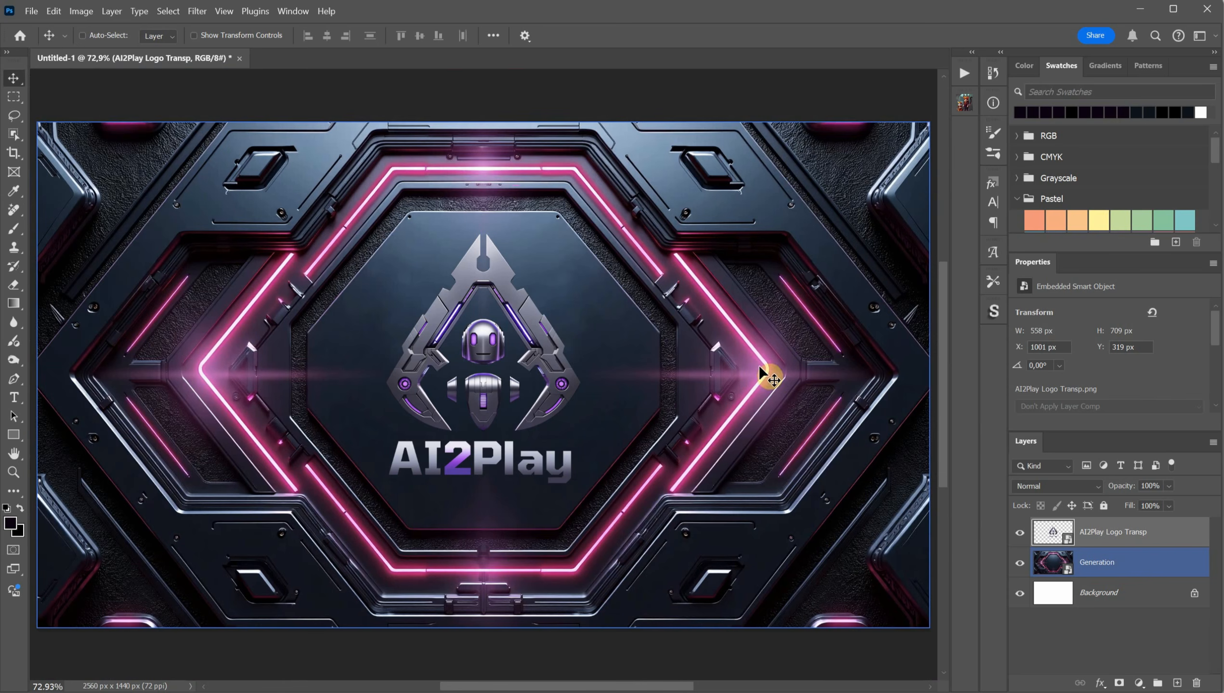
Add a Selective Color adjustment above the Generation layer and set Yellow to -100% to shift the pink lights toward purple
left_click(1143, 563)
left_click(1137, 680)
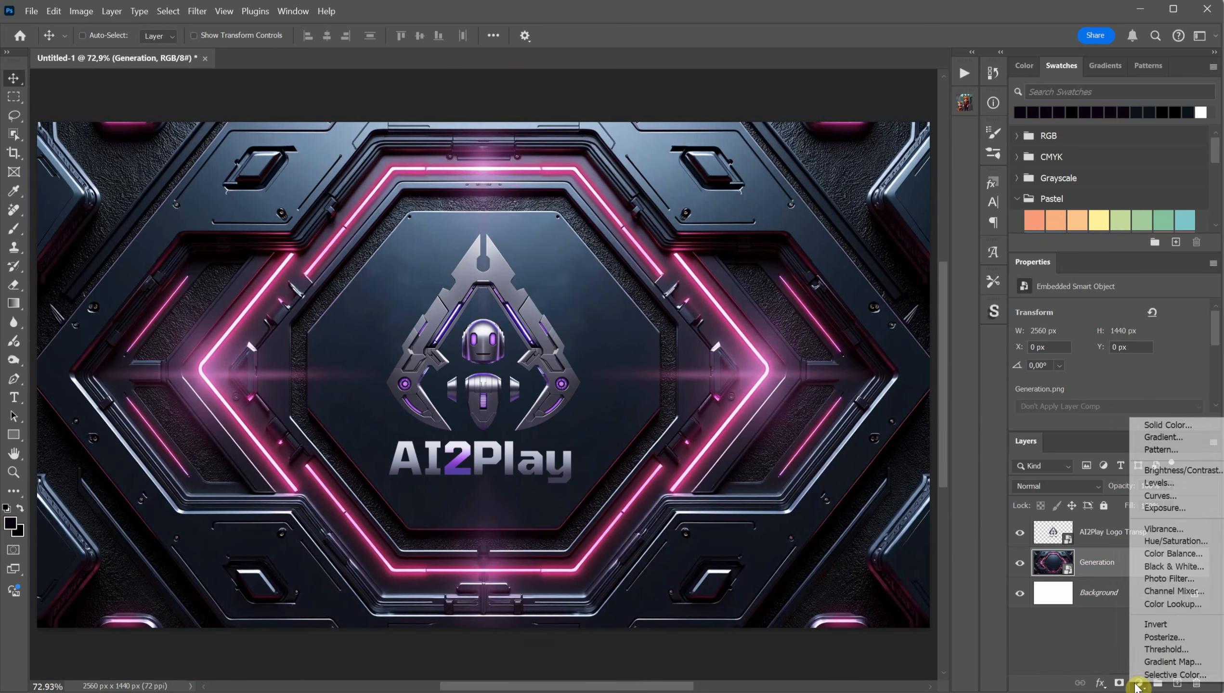
left_click(1170, 671)
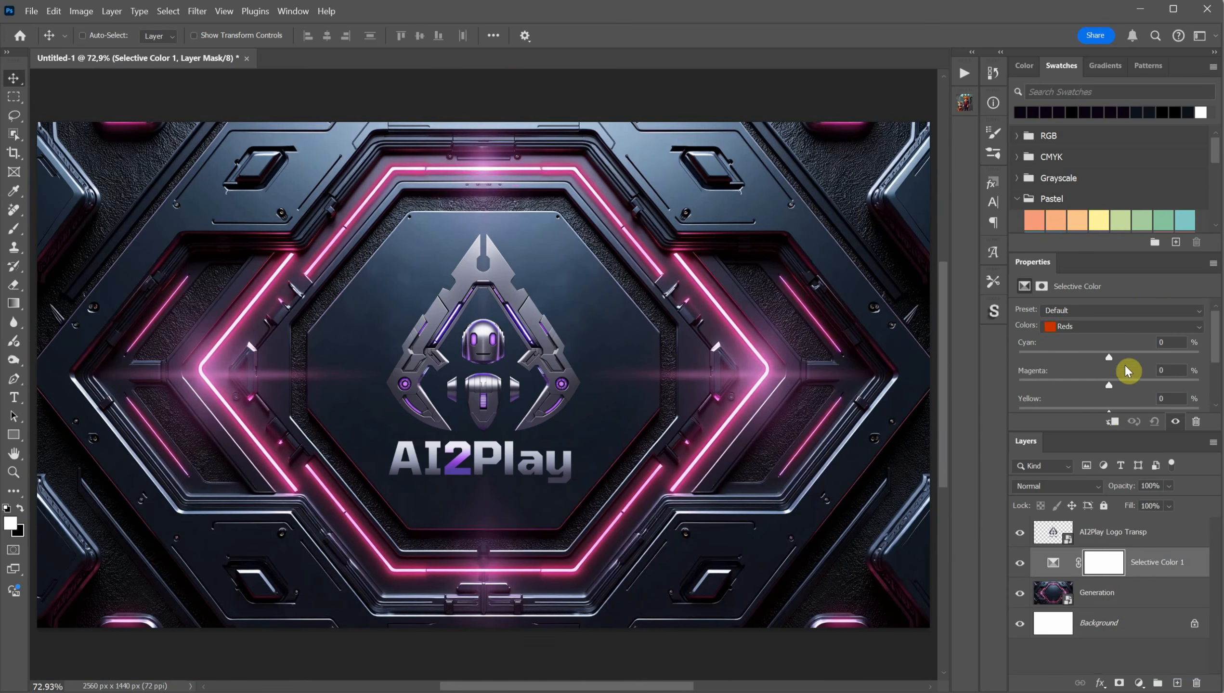
left_click(1118, 324)
left_click(1093, 398)
scroll(1107, 342, "down", 2)
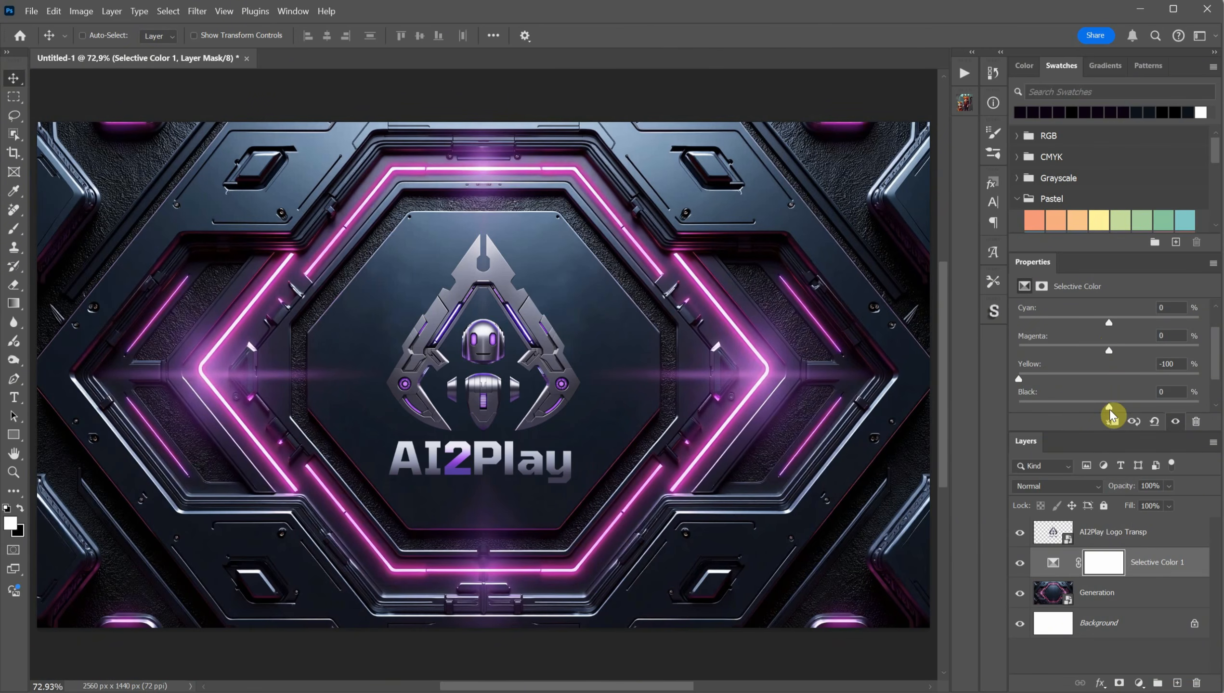
Set Magenta to +29% and Yellow to +27% in another Selective Color range, and compare the background with and without the adjustment
scroll(1109, 408, "up", 2)
left_click_drag(1108, 385, 1135, 386)
left_click(1119, 327)
left_click(1090, 339)
scroll(1116, 384, "down", 2)
left_click_drag(1108, 367, 1101, 367)
left_click(1020, 563)
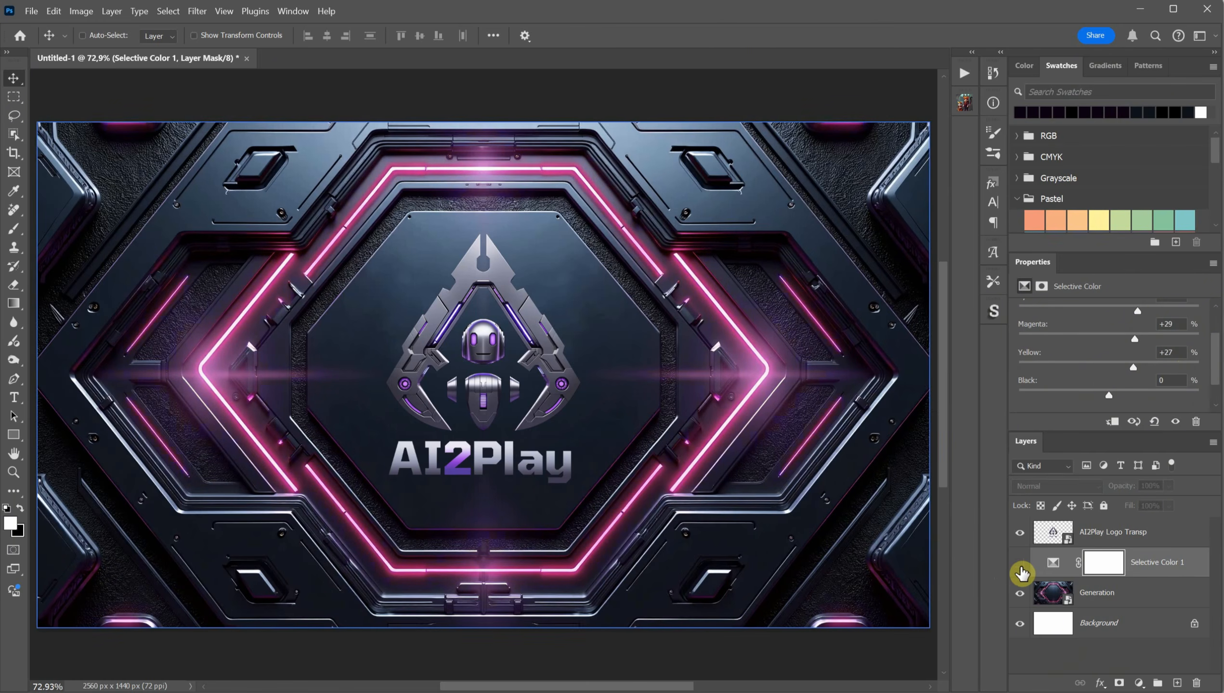
left_click(1019, 565)
left_click(1020, 565)
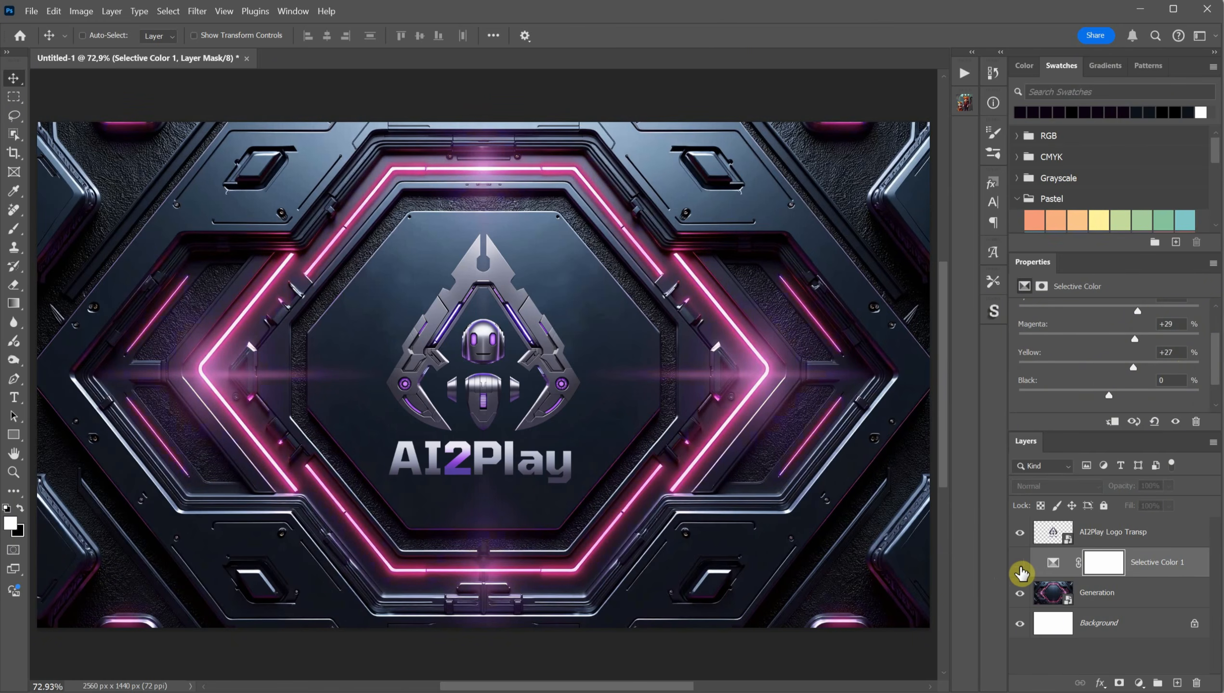
left_click(1020, 565)
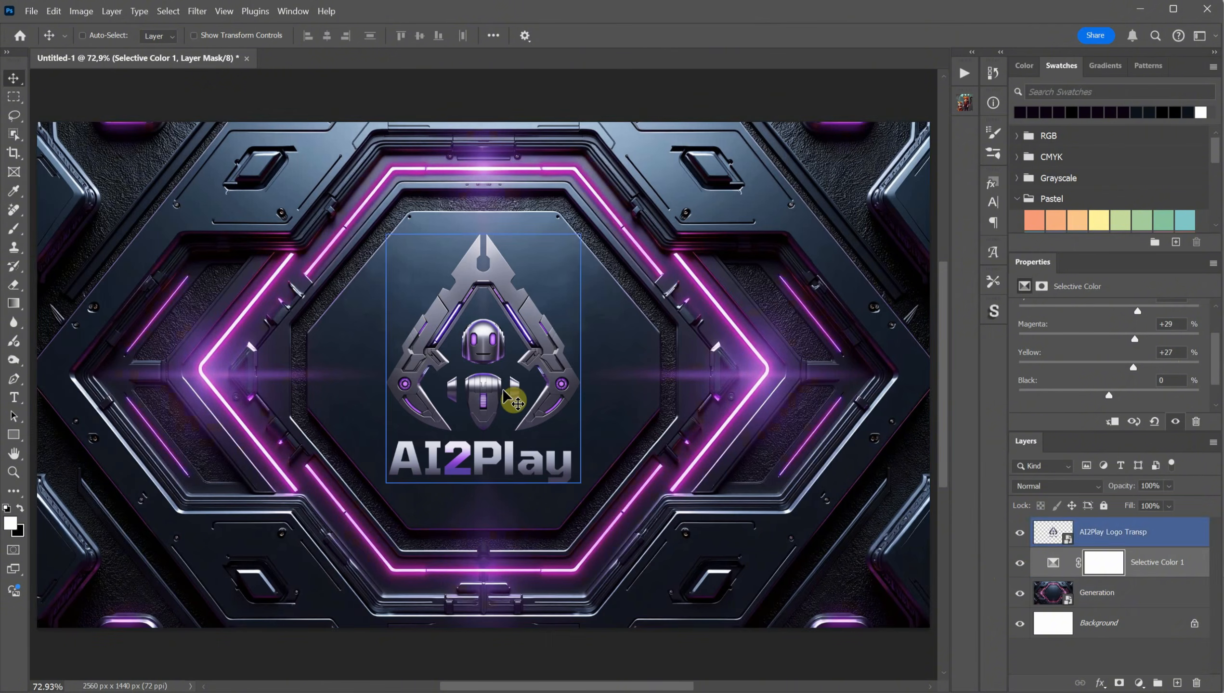
left_click(1133, 530)
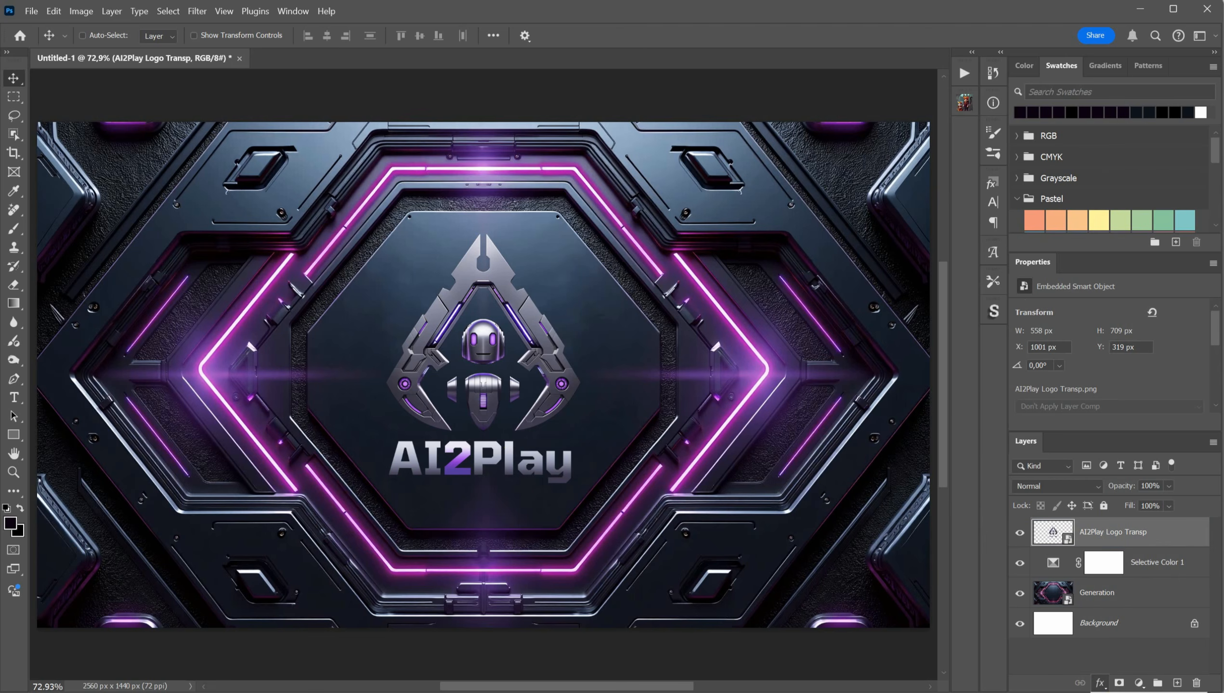
left_click(1123, 670)
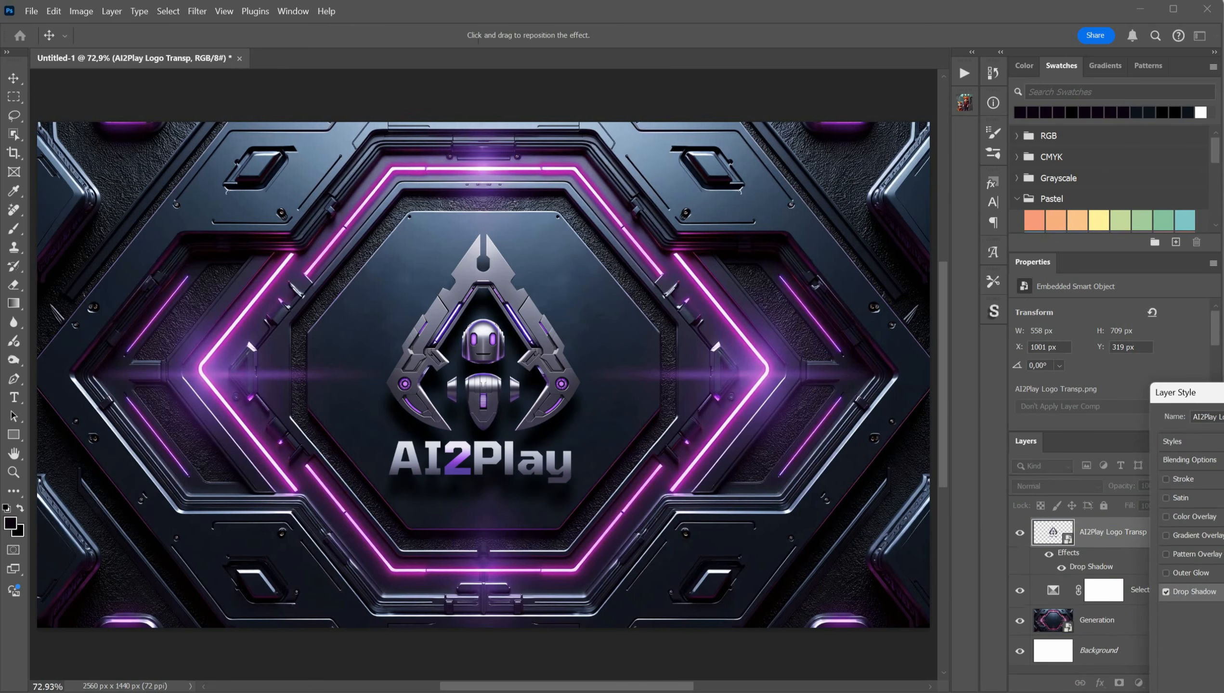
left_click_drag(1220, 398, 728, 231)
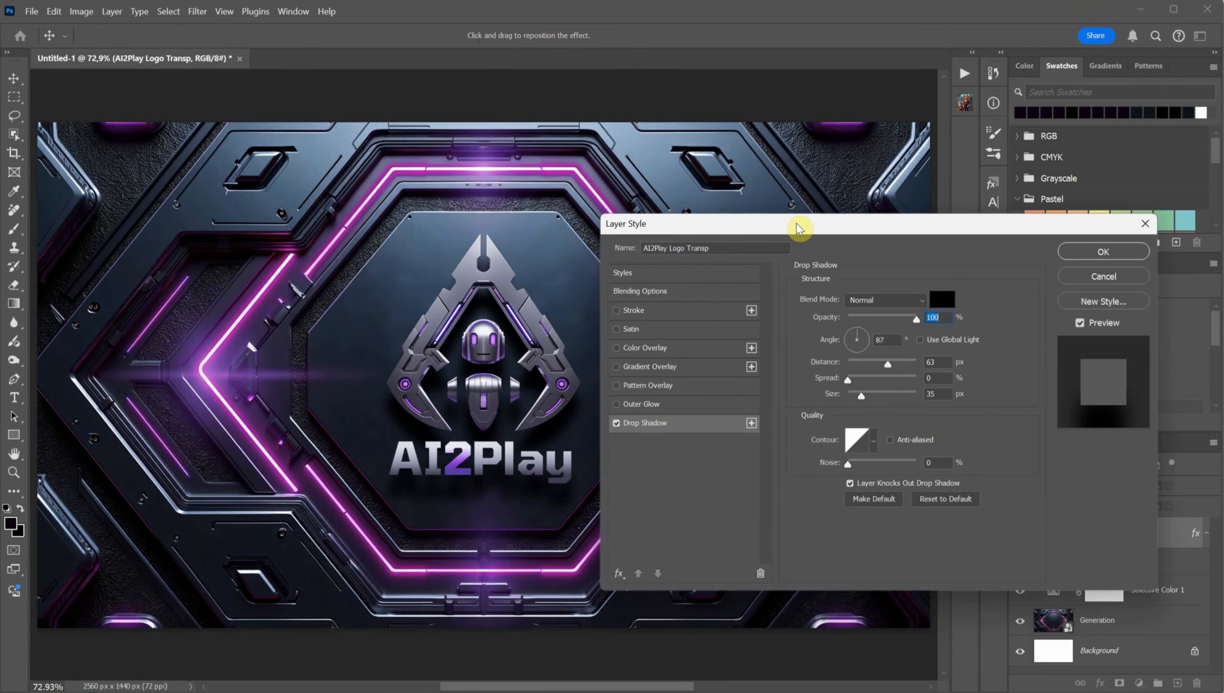
left_click_drag(798, 228, 824, 221)
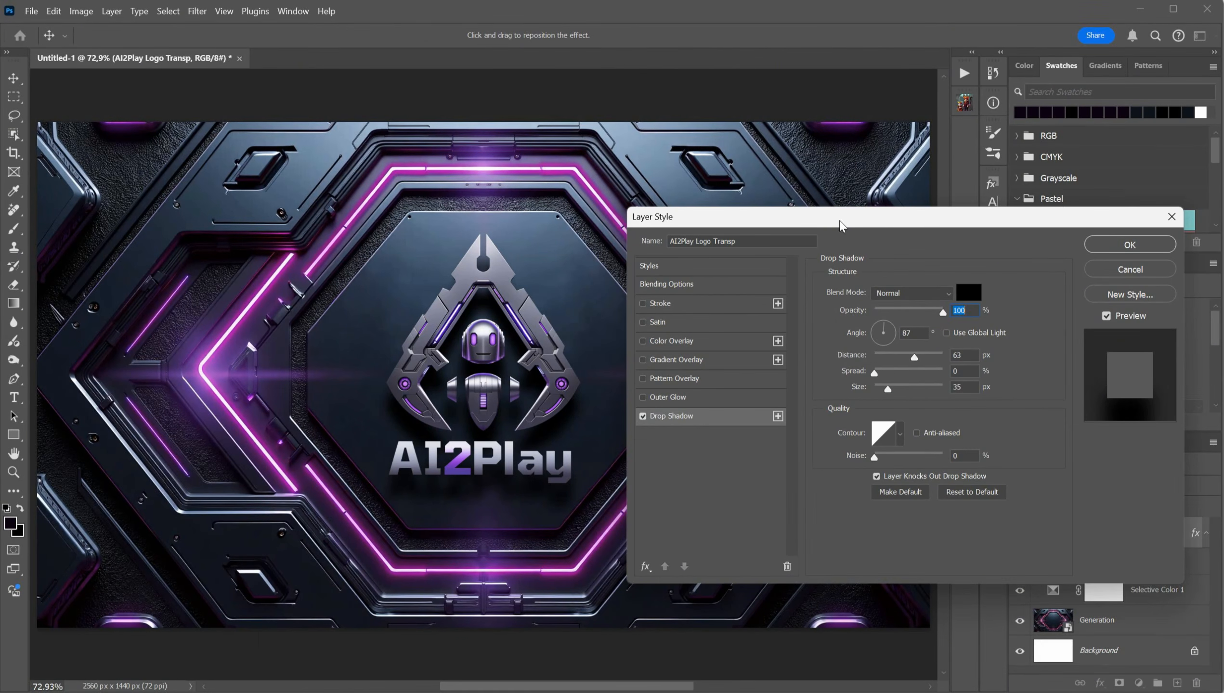
left_click_drag(916, 357, 873, 389)
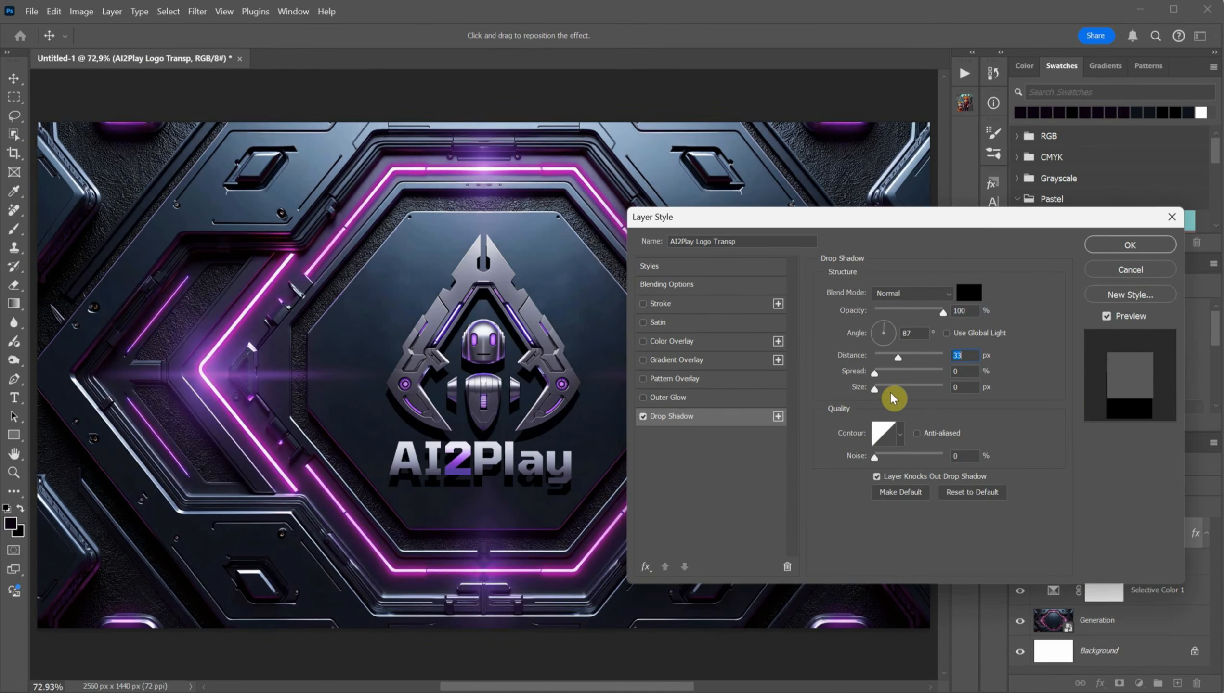
left_click_drag(874, 389, 917, 383)
left_click(1122, 269)
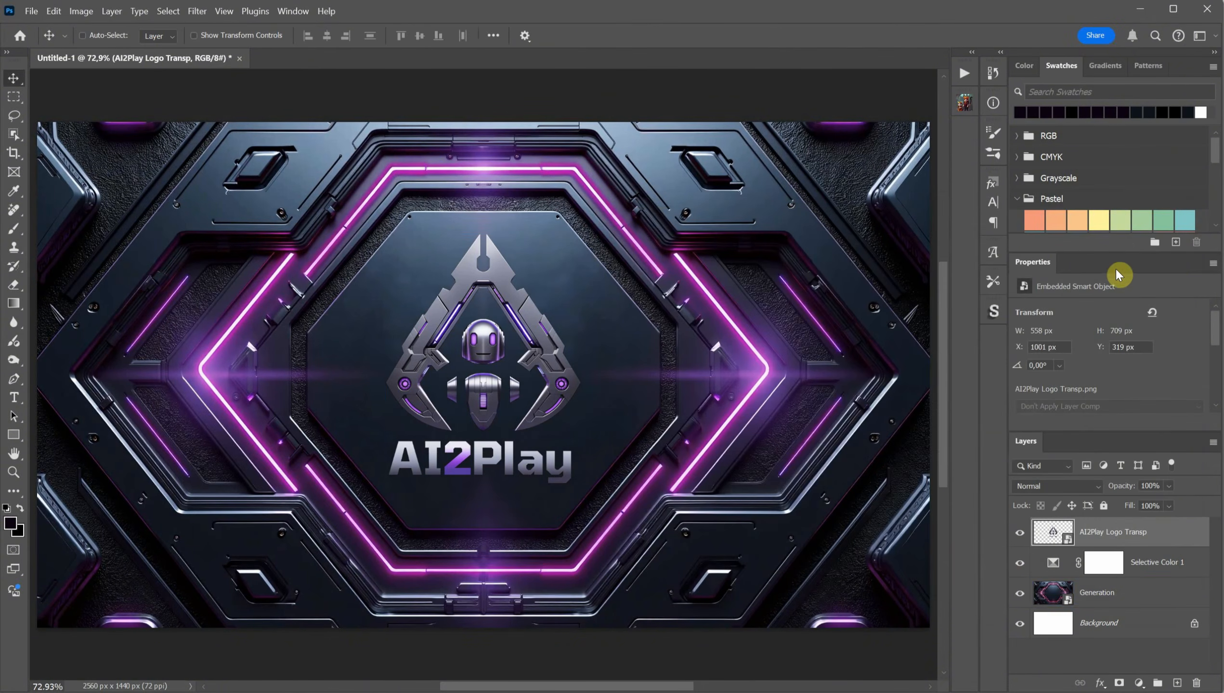
Cast a 200 px long shadow at 0 degrees from the AI2Play logo with the RealLookLongShadow plugin and compare it on and off
left_click(994, 314)
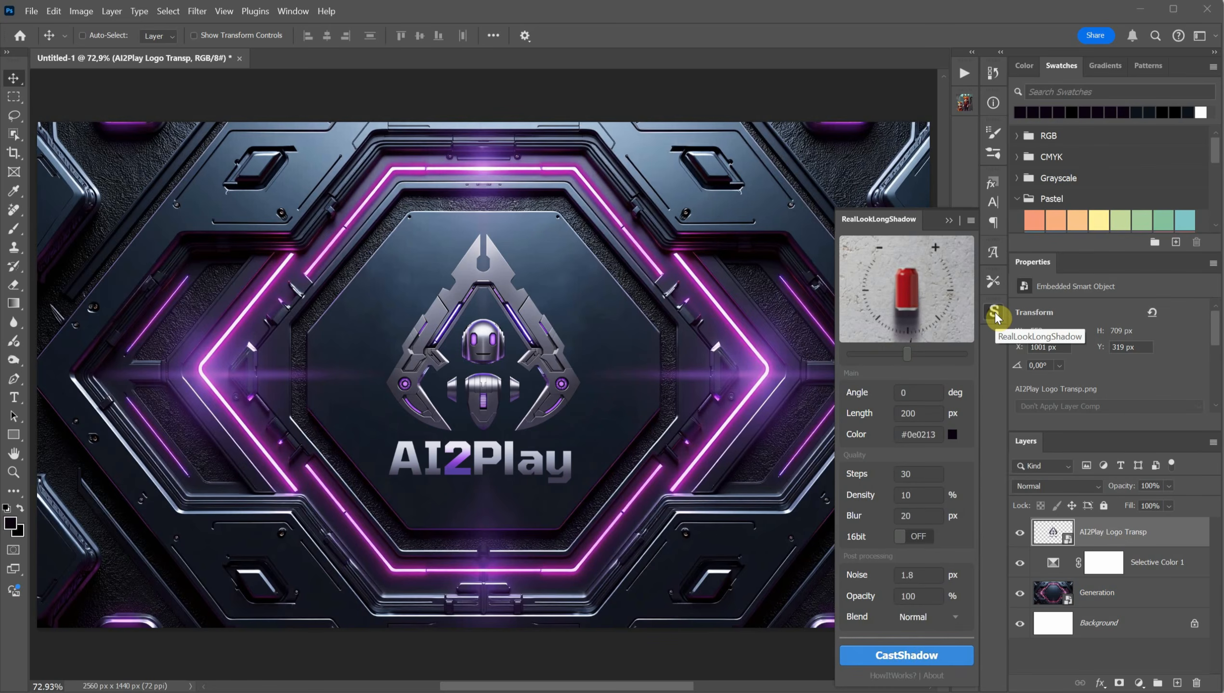
left_click(901, 653)
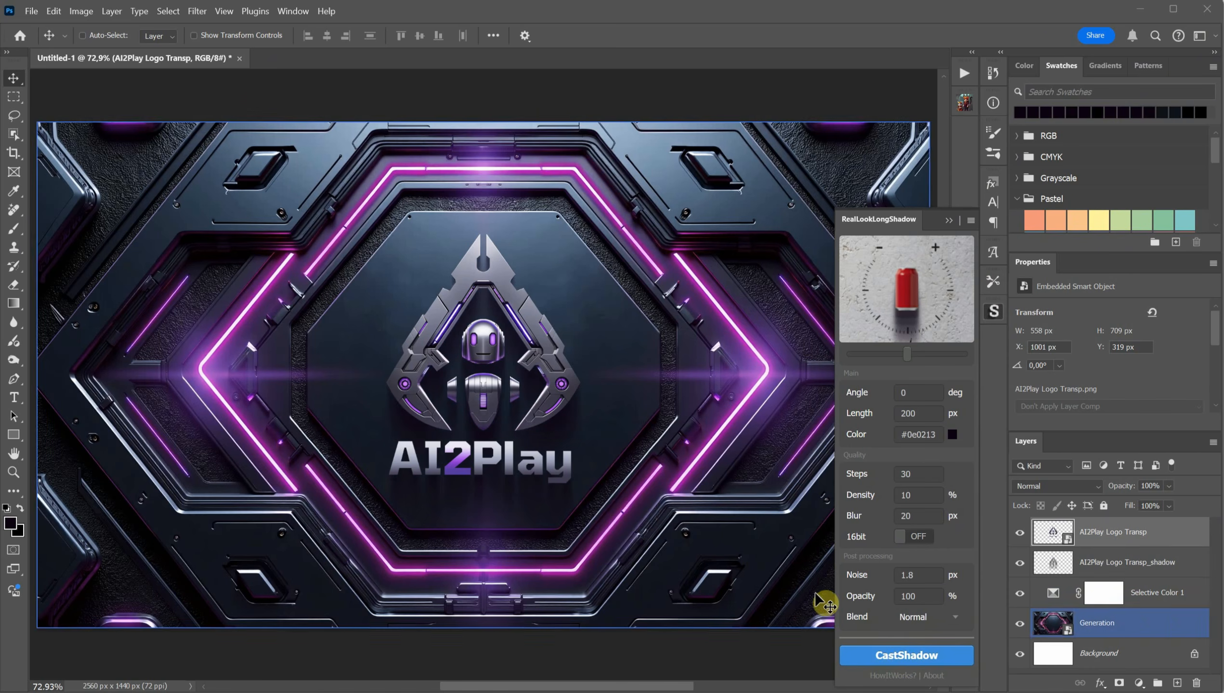
left_click(993, 313)
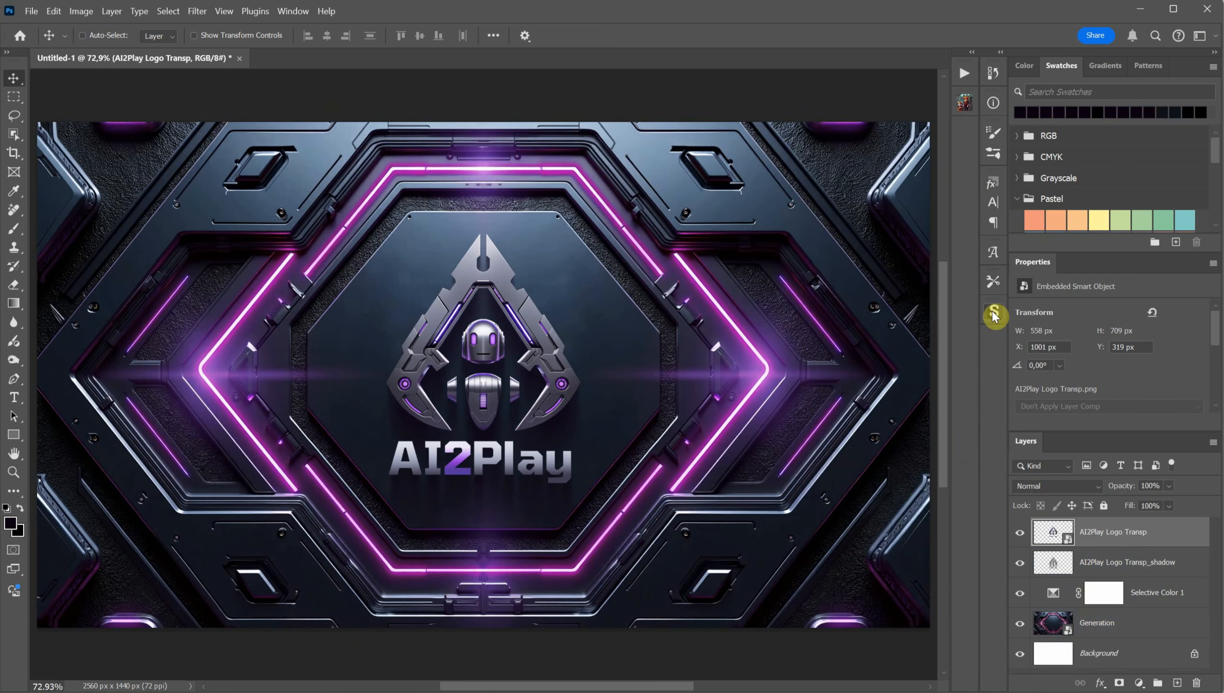
left_click(1021, 571)
left_click(1021, 571)
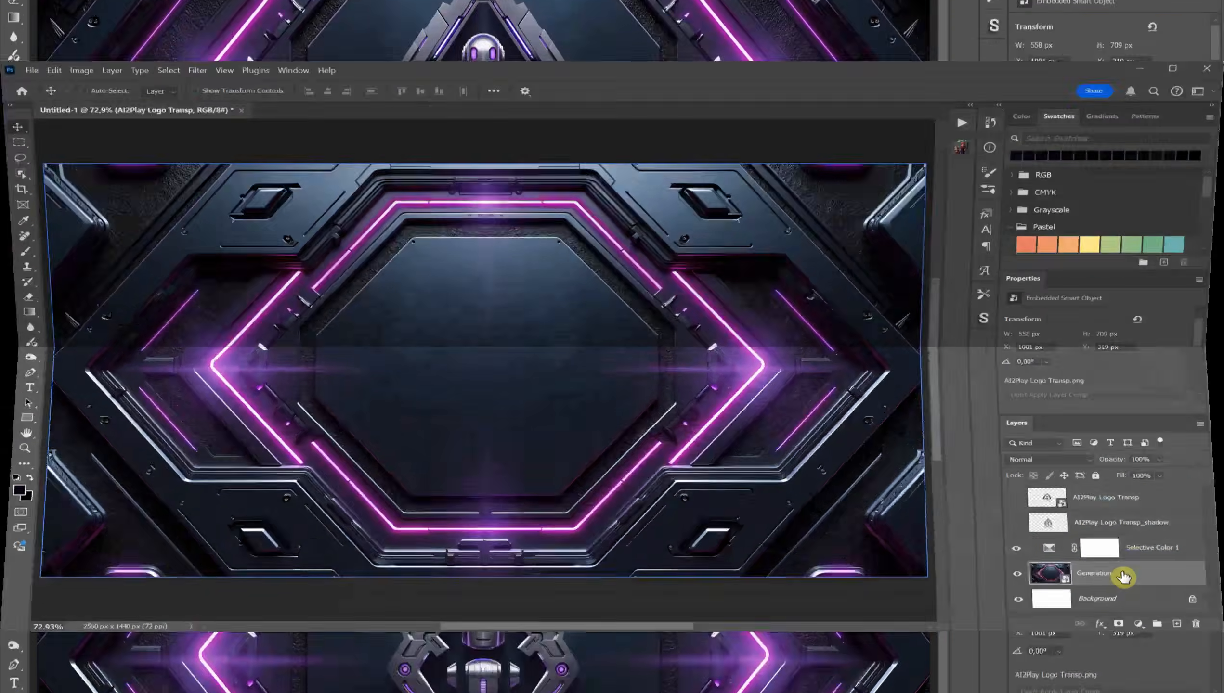
With the logo and its shadow hidden, scale the Generation background to 77.51% from its center and nudge it down about 12 px
key("ctrl+minus")
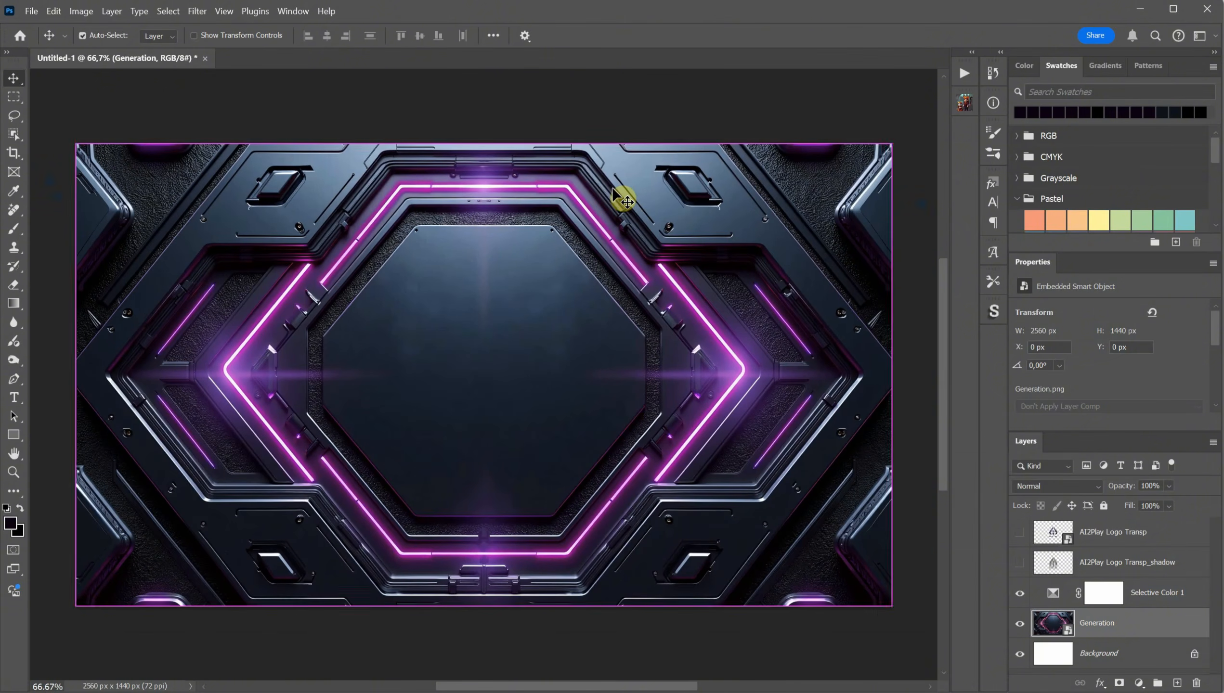
key("ctrl+minus")
key("ctrl+t")
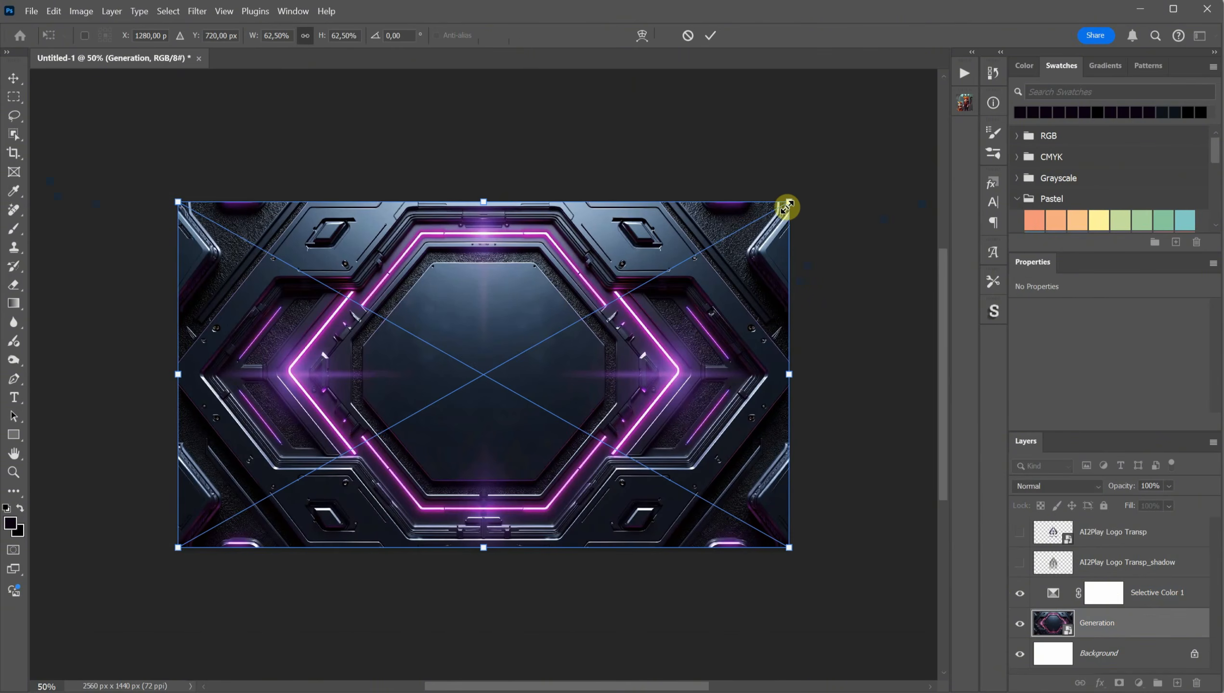
left_click_drag(789, 203, 863, 164)
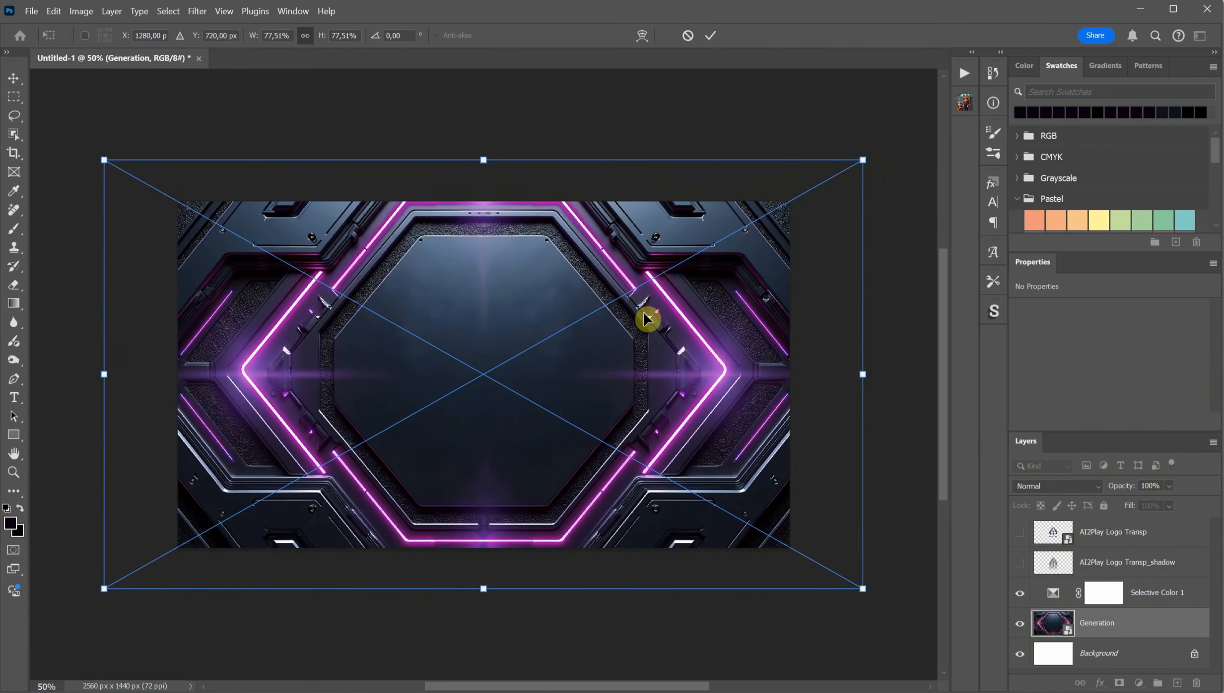
key("Down")
key("Down")
key("Down")
key("Down")
key("Down")
key("Down")
key("Down")
key("Down")
key("Down")
key("Down")
key("Down")
key("Down")
key("Down")
key("Down")
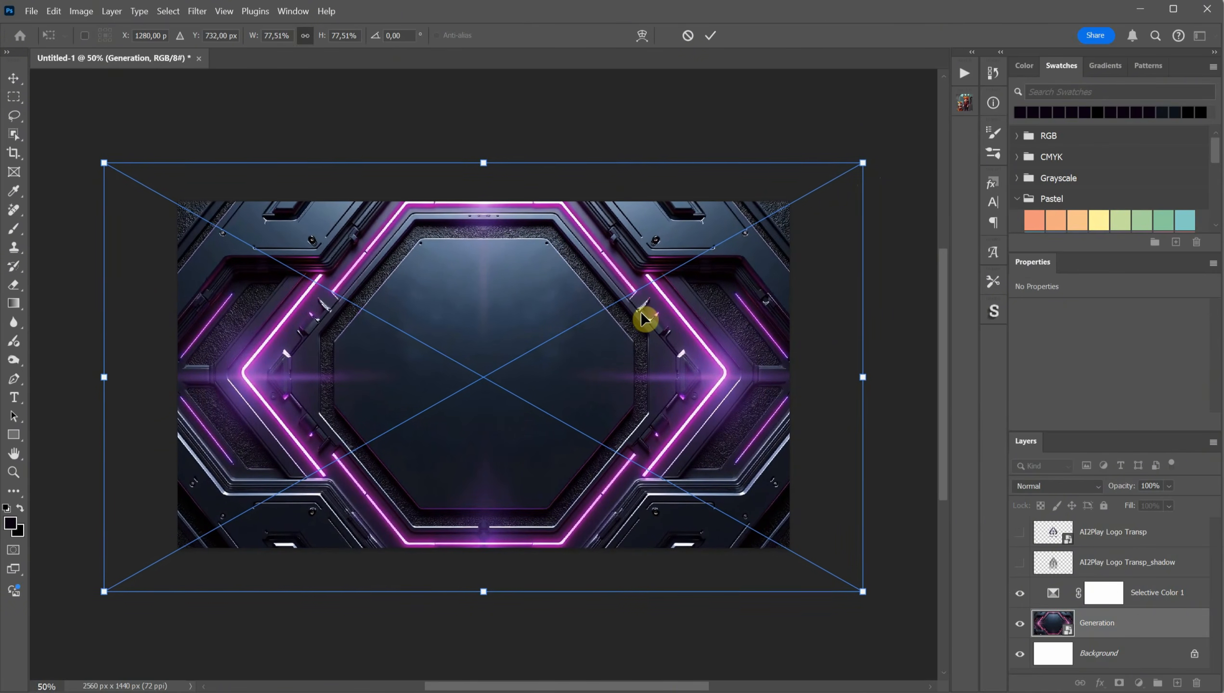
key("Return")
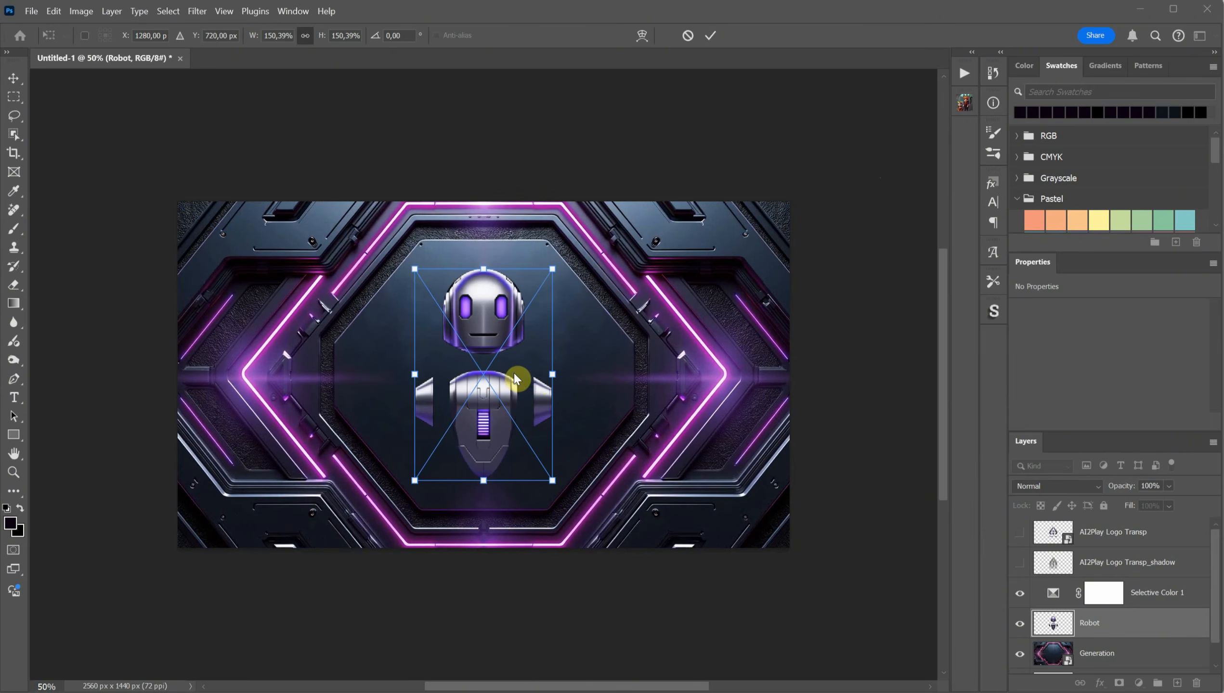
Apply the Robot's scaling at 150.39% and move its layer above the Selective Color 1 adjustment
key("Return")
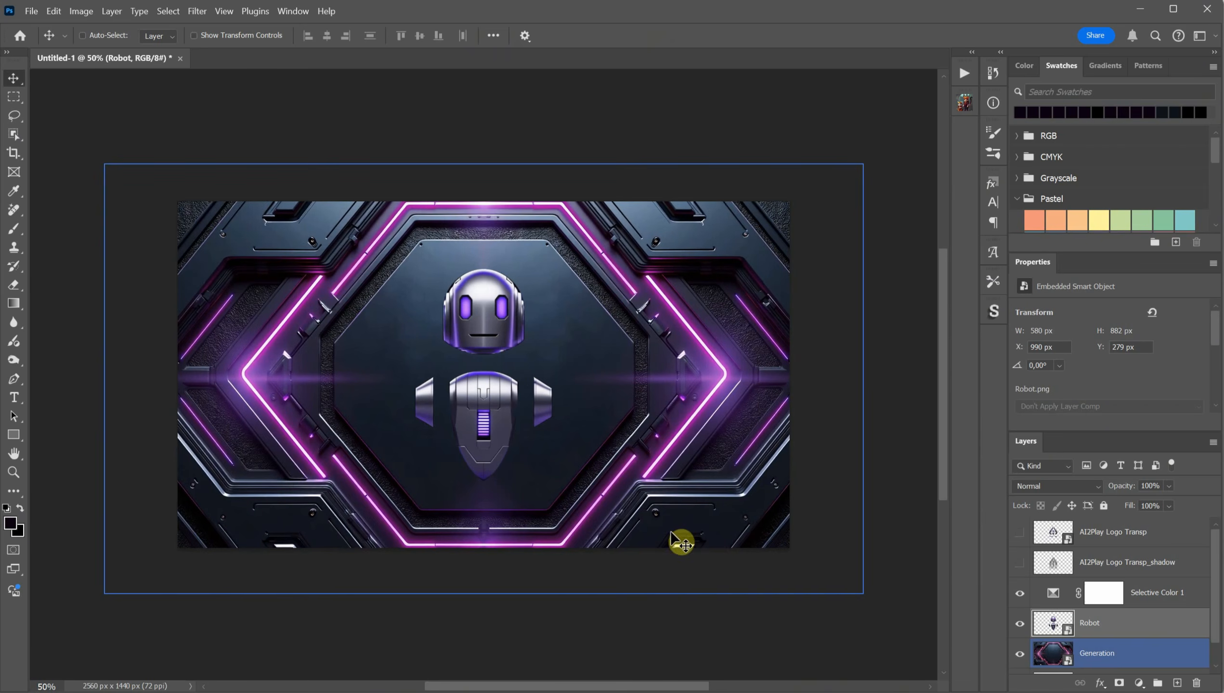
left_click_drag(1140, 626, 1132, 582)
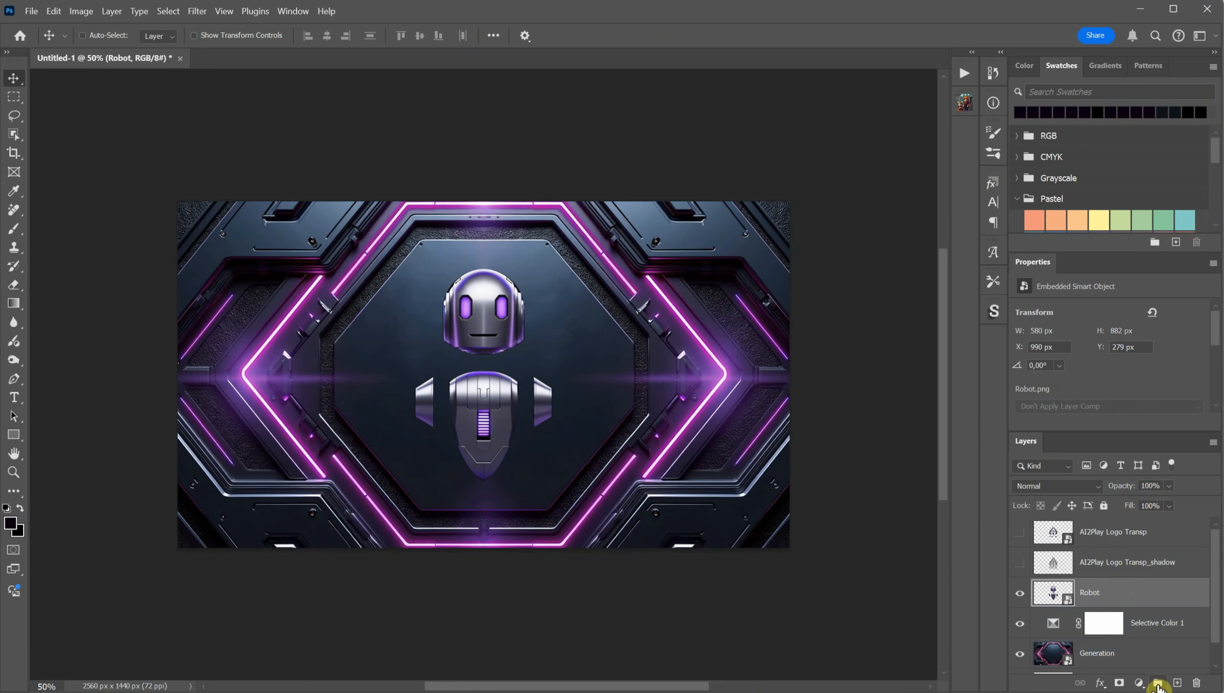
Cast a 200 px long shadow at 0 degrees from the Robot layer with the RealLookLongShadow plugin
left_click(993, 310)
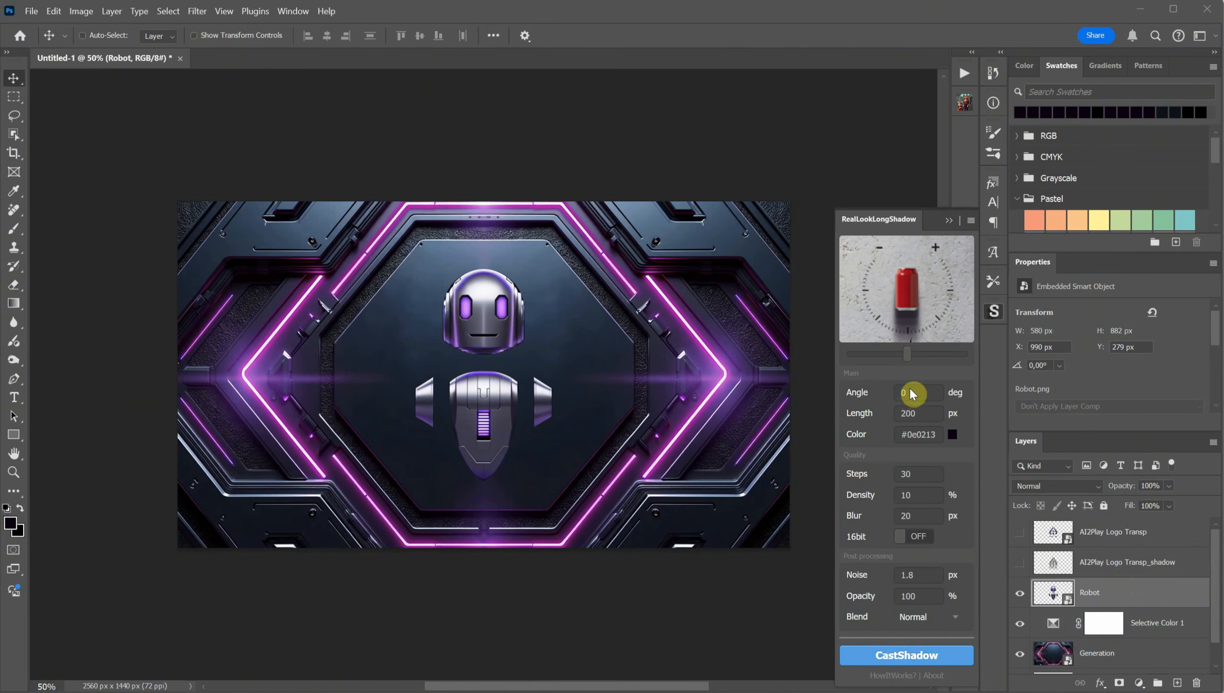
left_click(906, 655)
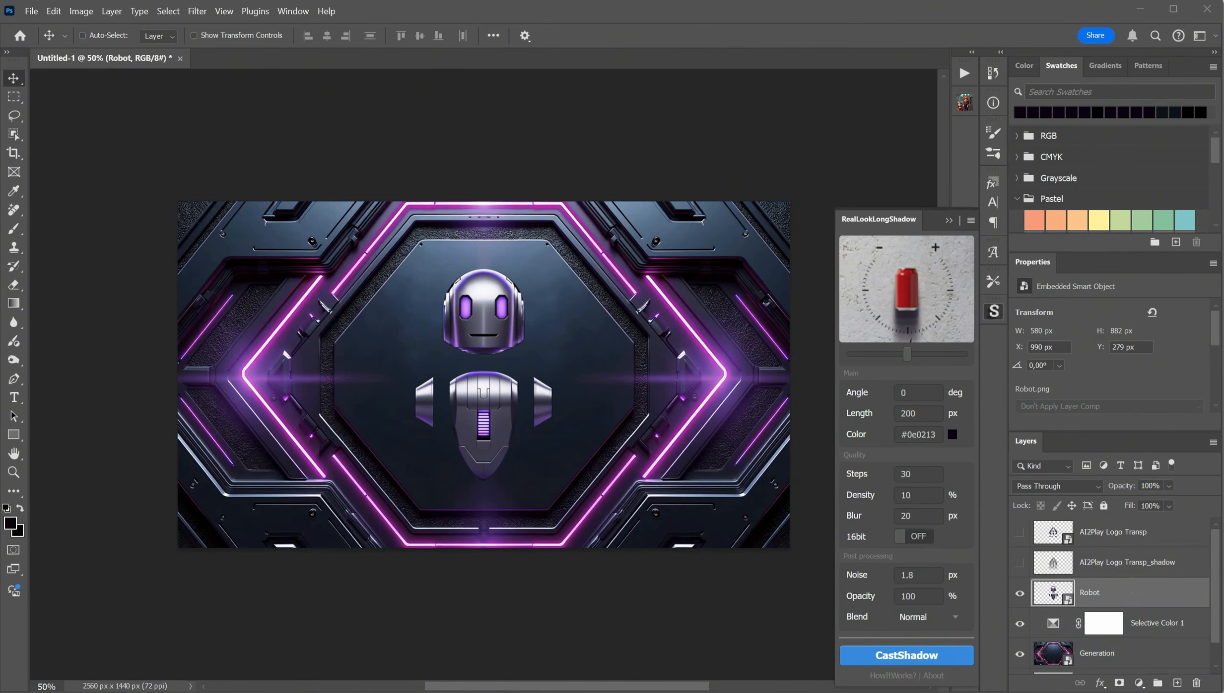
left_click(993, 310)
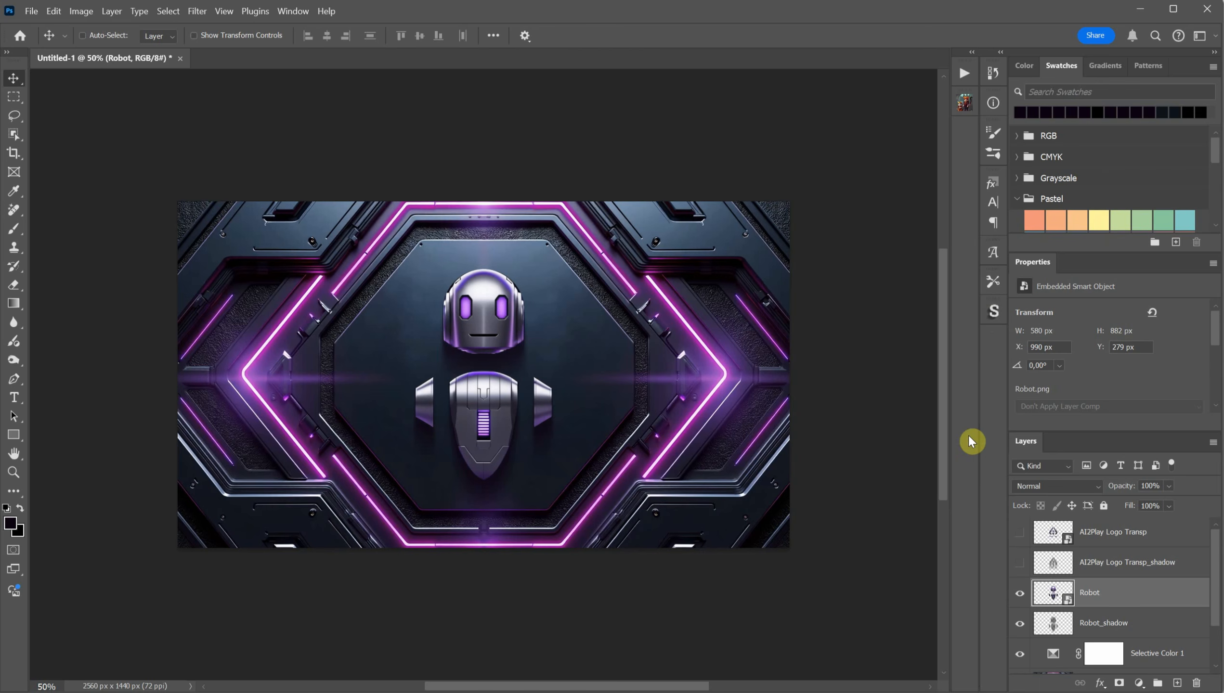
Add a Selective Color adjustment above all layers, reduce Cyan in Reds and raise Cyan slightly in another color range
left_click(1126, 544)
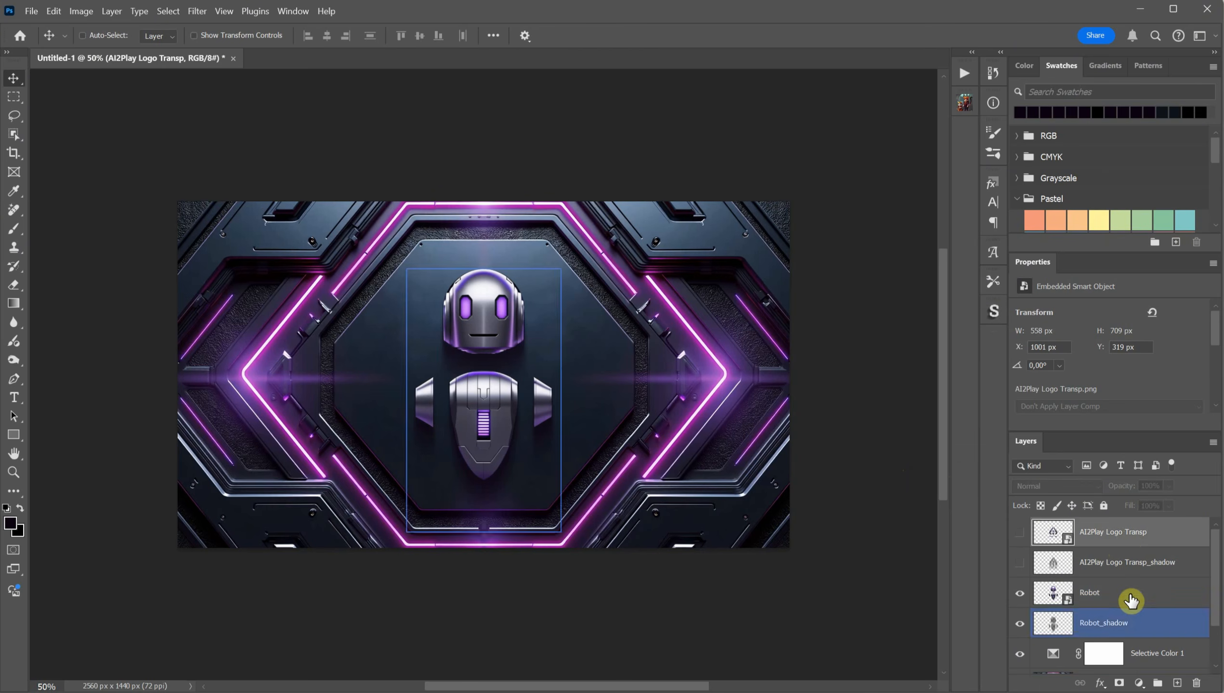
left_click(1139, 683)
left_click(1148, 674)
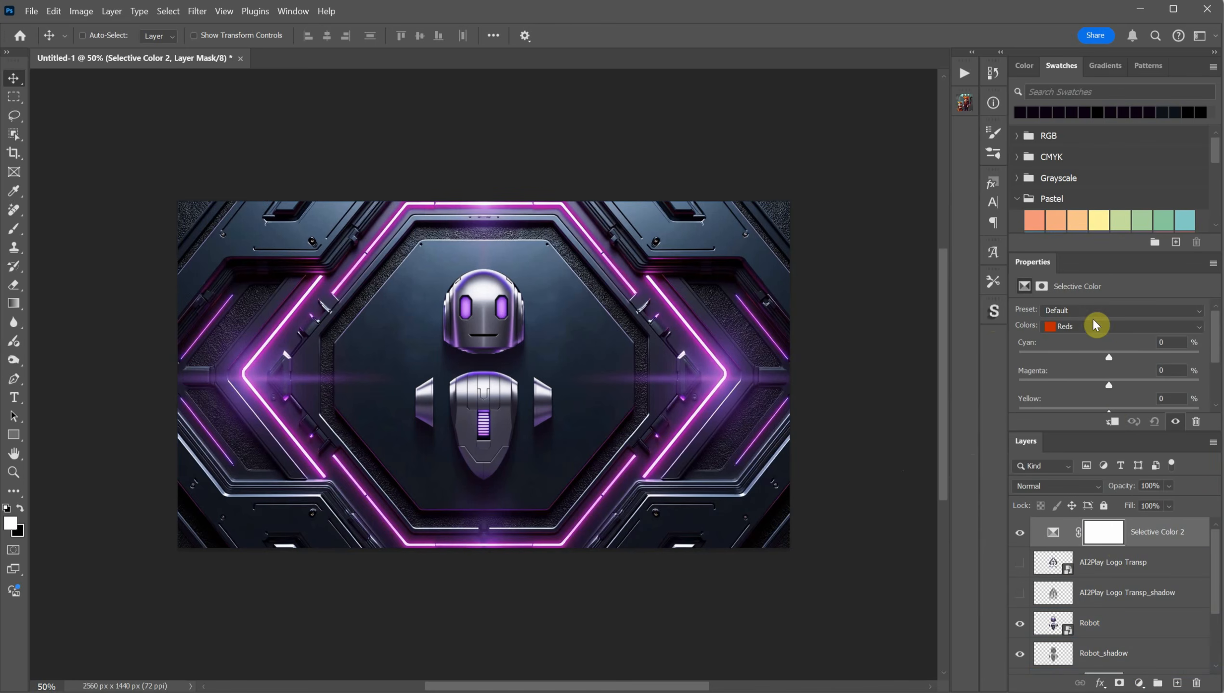
left_click_drag(1110, 357, 1003, 374)
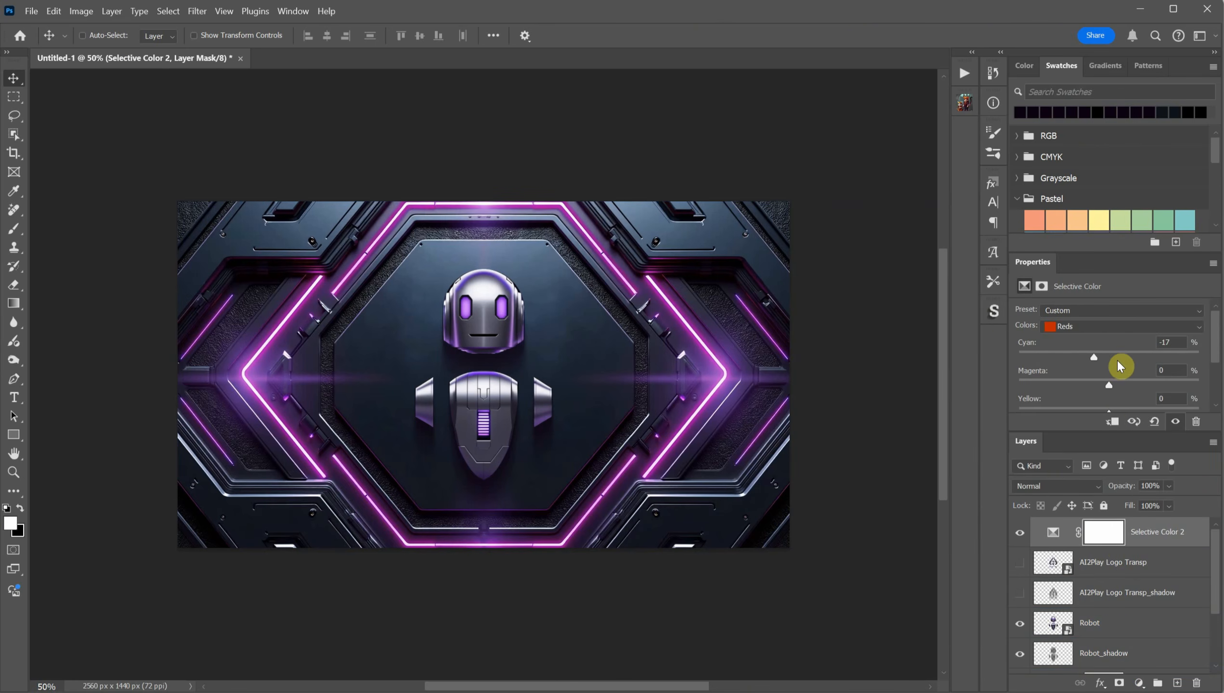
left_click(1098, 326)
left_click(1097, 396)
mouse_move(1109, 357)
left_mouse_down()
mouse_move(1019, 373)
mouse_move(1158, 350)
mouse_move(988, 371)
mouse_move(1170, 344)
mouse_move(1072, 369)
mouse_move(1123, 354)
left_mouse_up()
scroll(1074, 367, "down", 2)
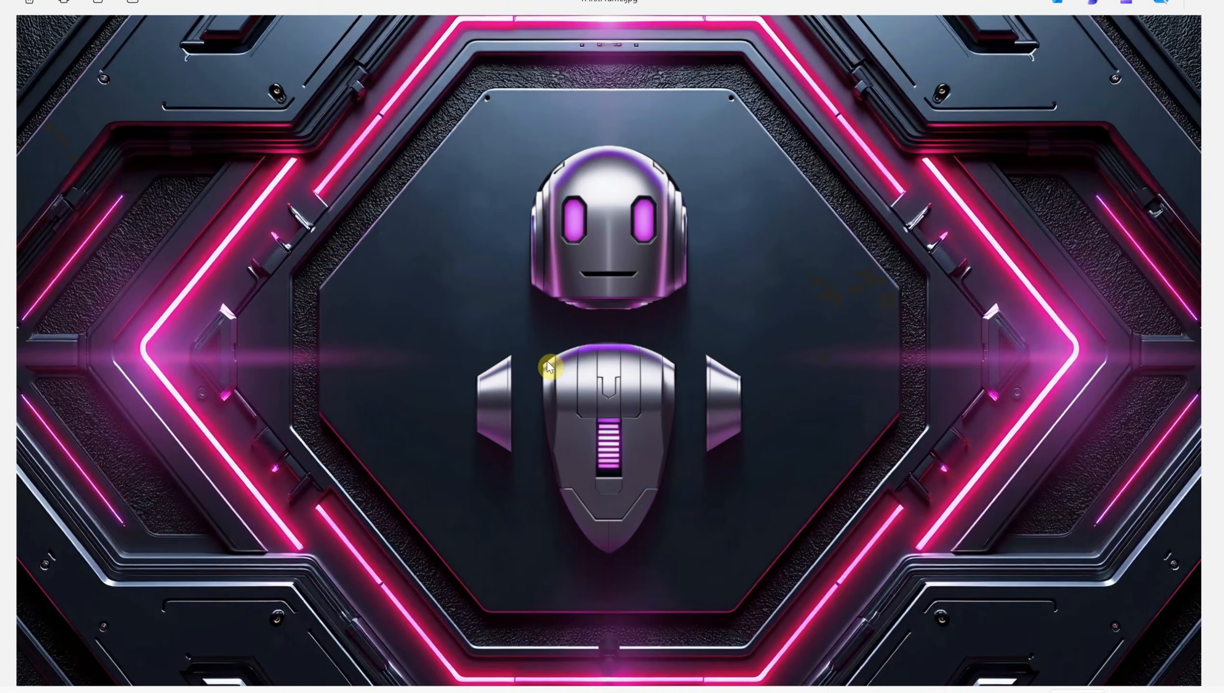
Switch to the image viewer and compare the exported first-frame image with the end-frame image
key("Right")
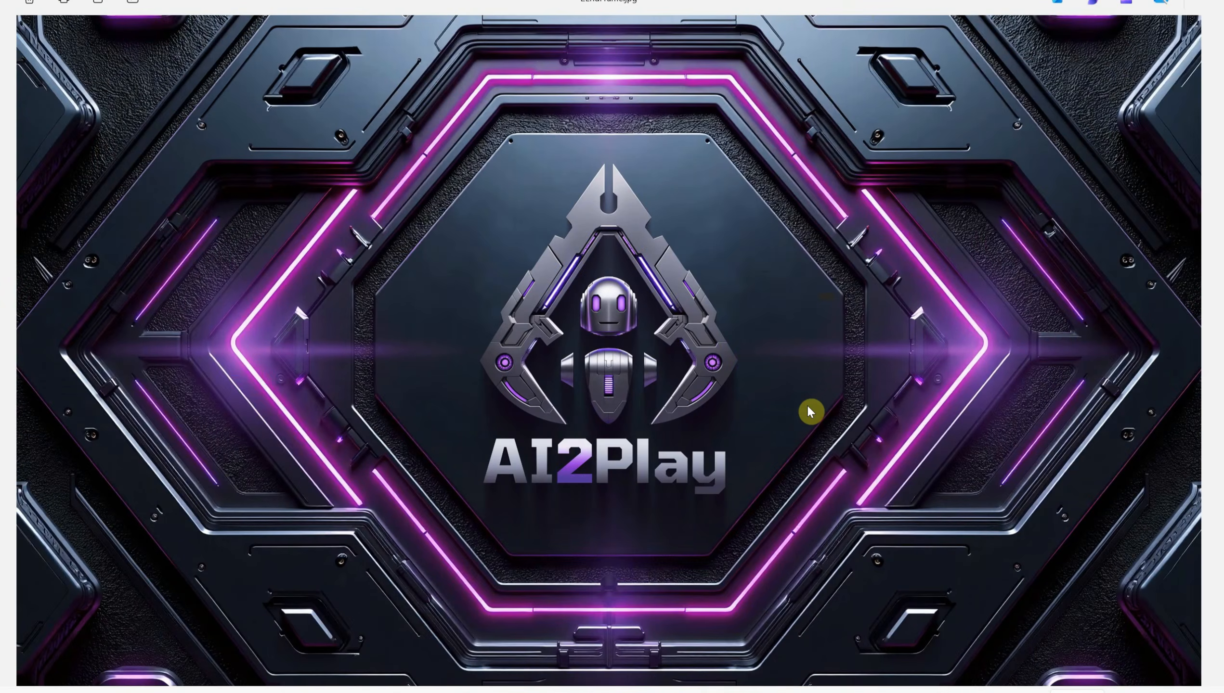
key("Left")
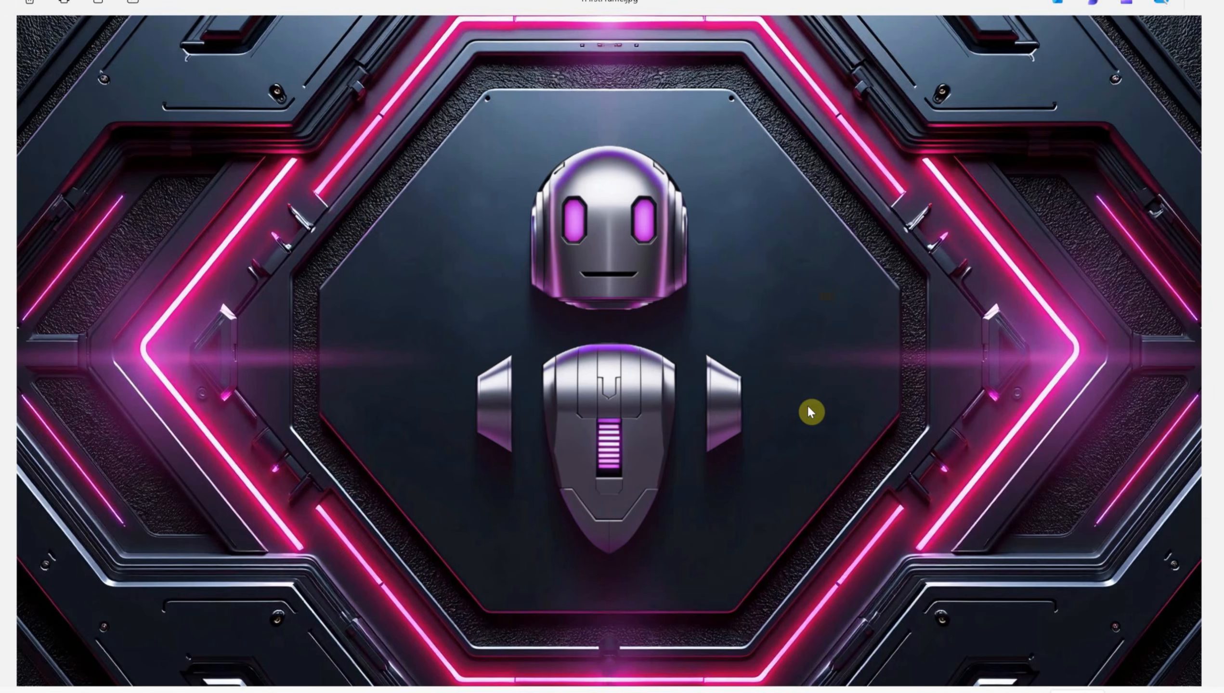
key("Right")
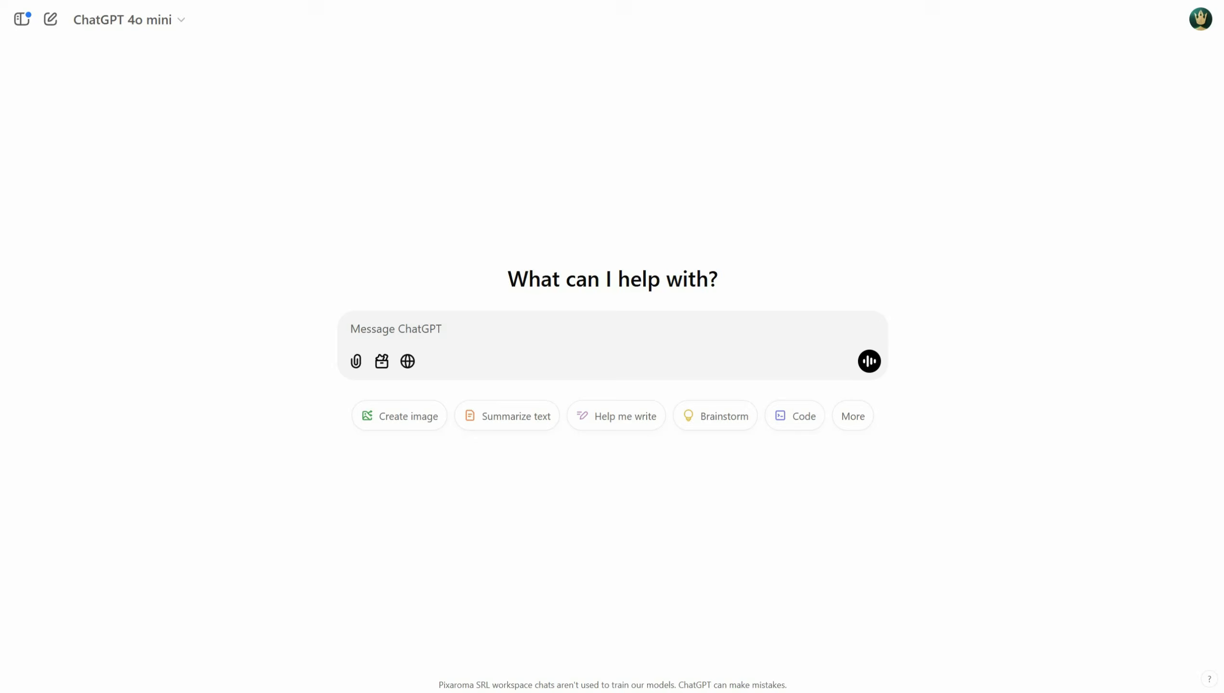
Switch to ChatGPT and send instructions to craft detailed cinematic prompts for AI video generators like Kling AI, with slow camera movement and no quotation marks
type("Craft detailed prompts for AI video generators like Kling AI, avoiding quotation marks. When I provide a description or image, translate it into a prompt that captures a cinematic, movie-like quality, focusing on elements like scene, style, mood, lighting, and specific visual details. Ensure that the prompt evokes a rich, immersive atmosphere, emphasizing textures, depth, and realism. Always incorporate slow camera or cinematic movement to enhance the feeling of fluidity and visual storytelling. Keep the wording precise yet descriptive, directly usable, and designed to achieve a high-quality, film-inspired result.")
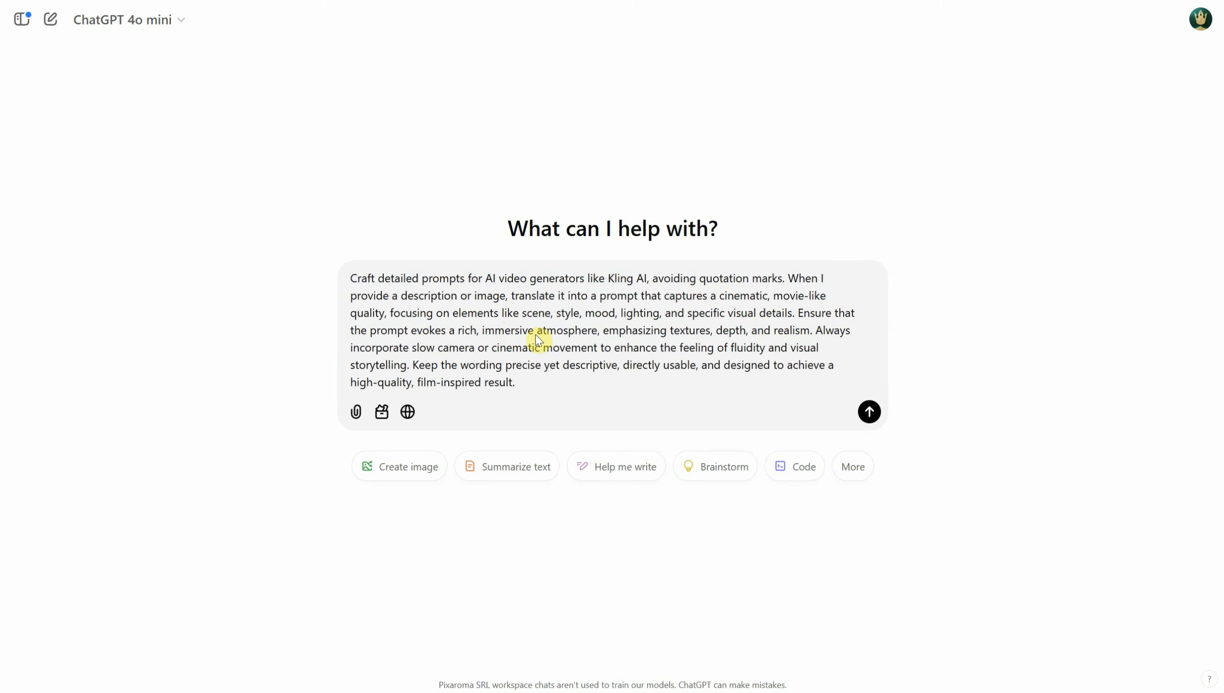
left_click(869, 413)
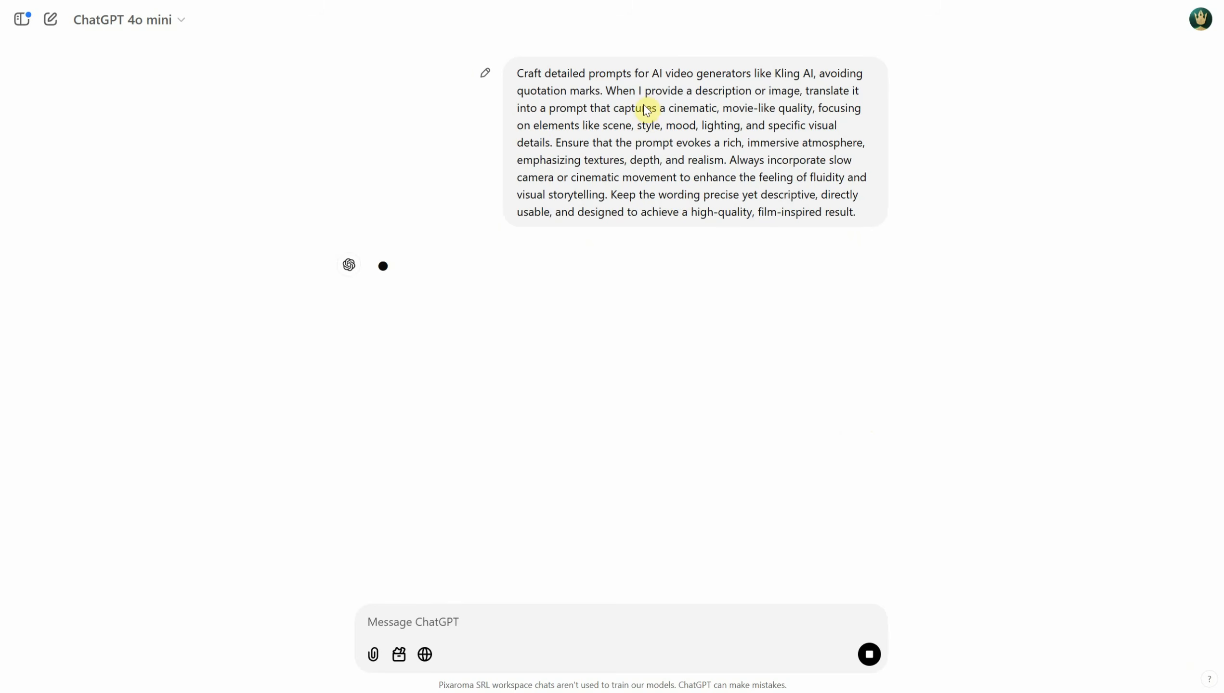
left_click_drag(715, 74, 874, 98)
left_click(879, 145)
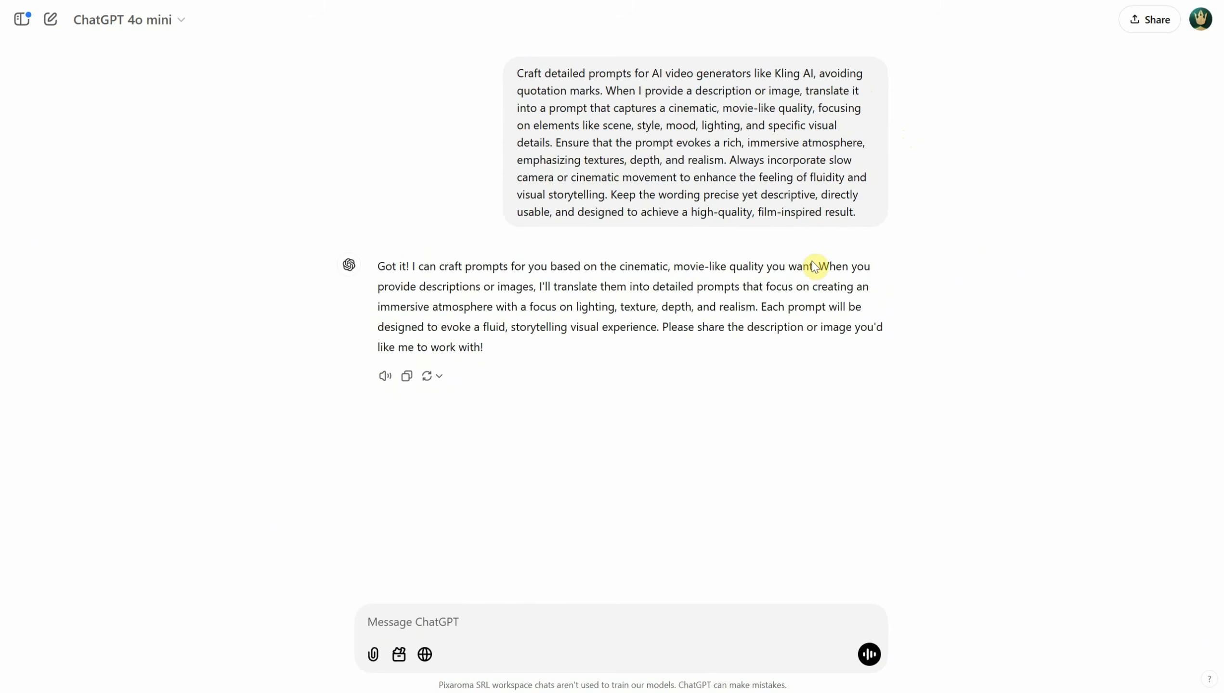
Attach 1FirstFrame.jpg and 2EndFrame.jpg from the Logo1 folder to the new chat message
left_click(373, 655)
left_click(476, 619)
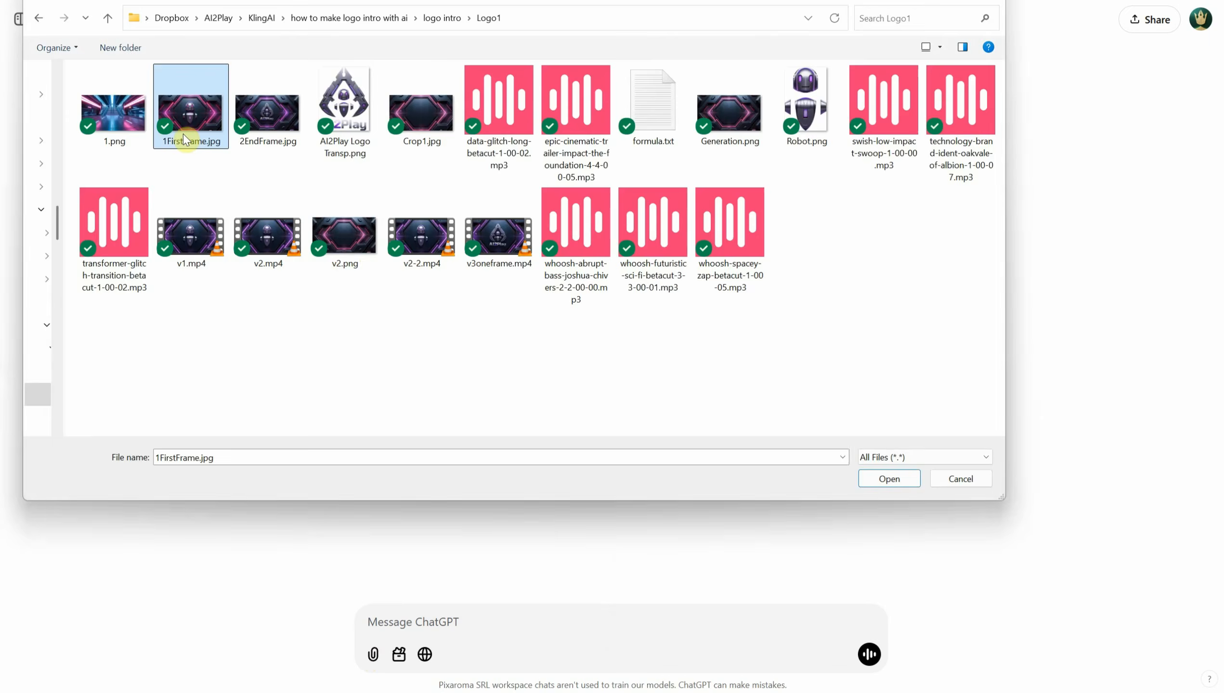
double_click(188, 133)
left_click(374, 654)
left_click(449, 619)
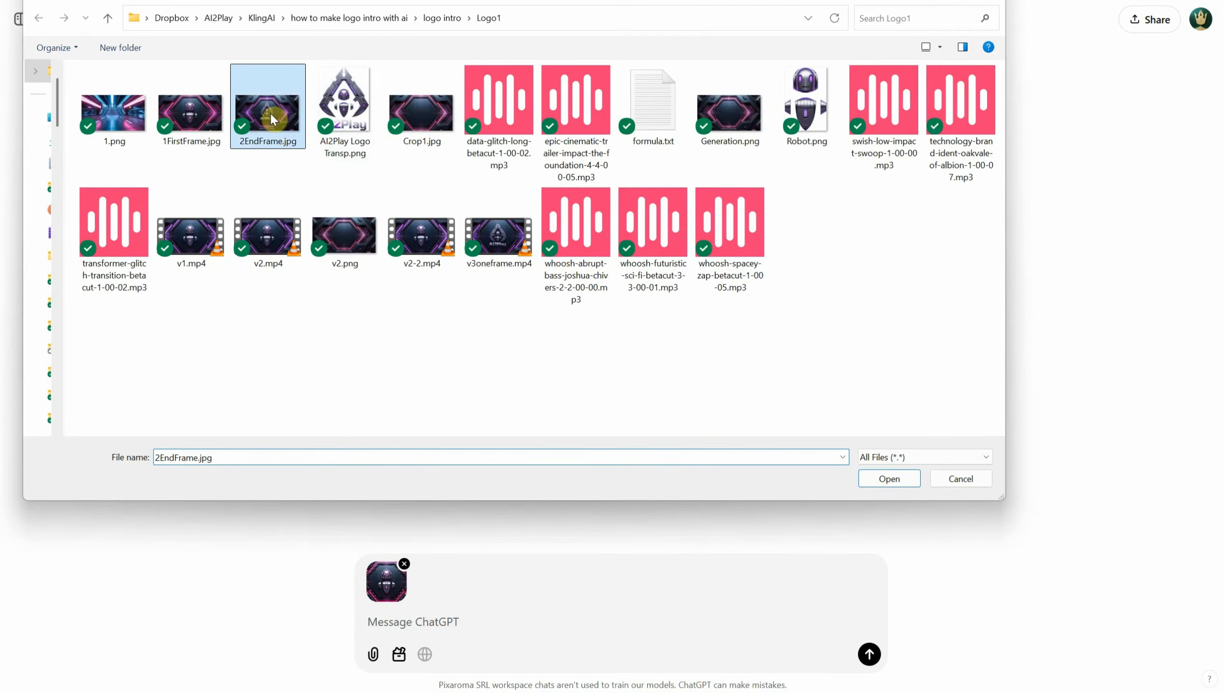
double_click(273, 119)
Send a request for a Transformer-like logo intro transition from the robot symbol, zooming out to reveal the AI2PLAY logo in a slow, epic, futuristic way
type("I want to create a transition between the first frame and the final frame for a logo intro. First, a robot symbol appears in a transformer-like 3D scene, where the forms, shapes, and lights are moving, similar to a Transformer. Then, it zooms out to reveal the final AI2PLAY logo, all happening in a cinematic slow, epic, and futuristic way.")
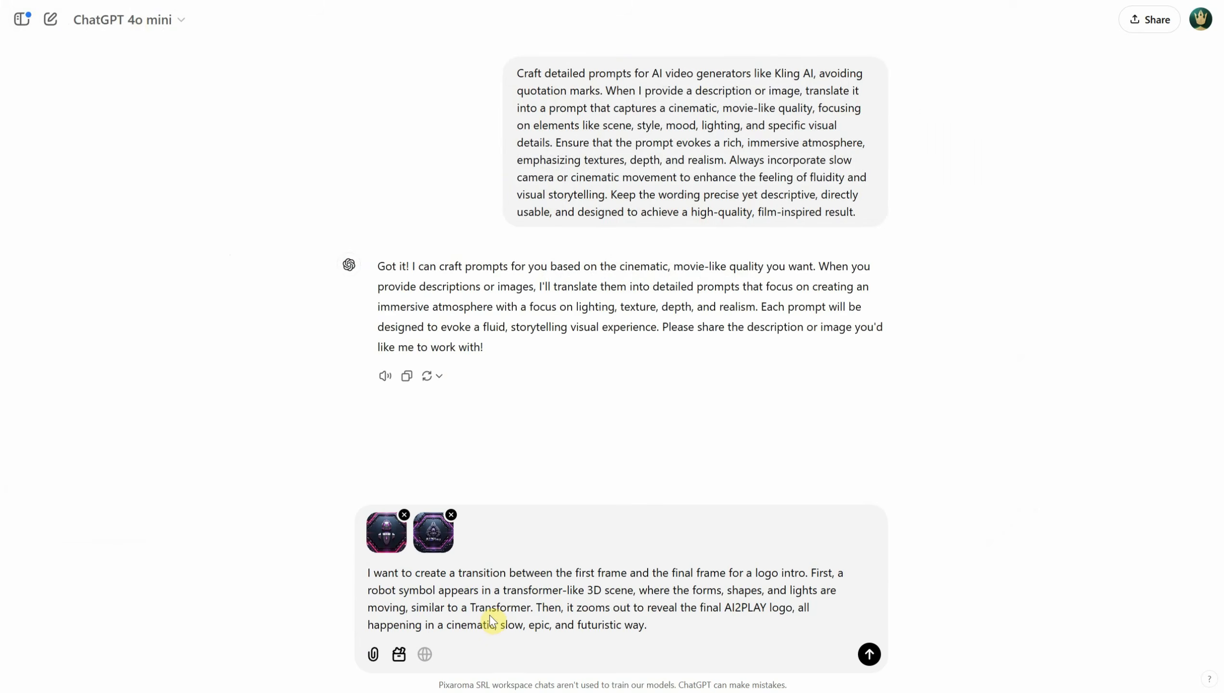
left_click_drag(672, 573, 701, 578)
left_click(869, 654)
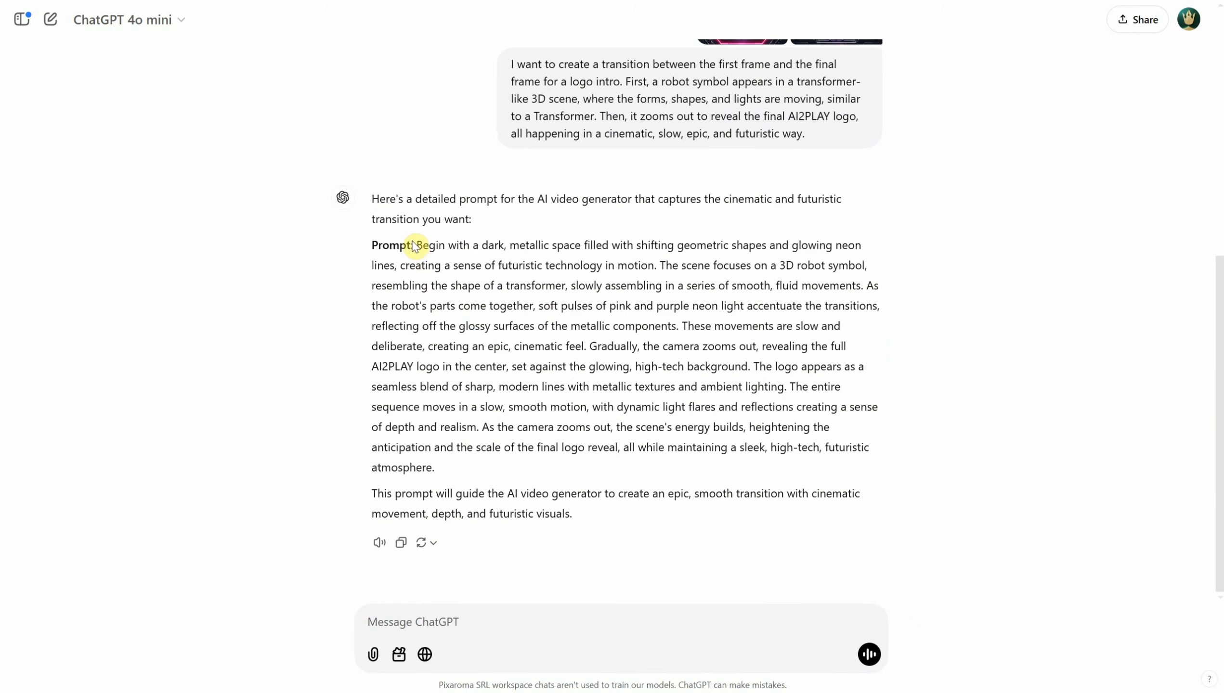
Copy the generated prompt paragraph, from "Begin with a dark, metallic space" through "futuristic atmosphere."
left_click_drag(415, 245, 555, 464)
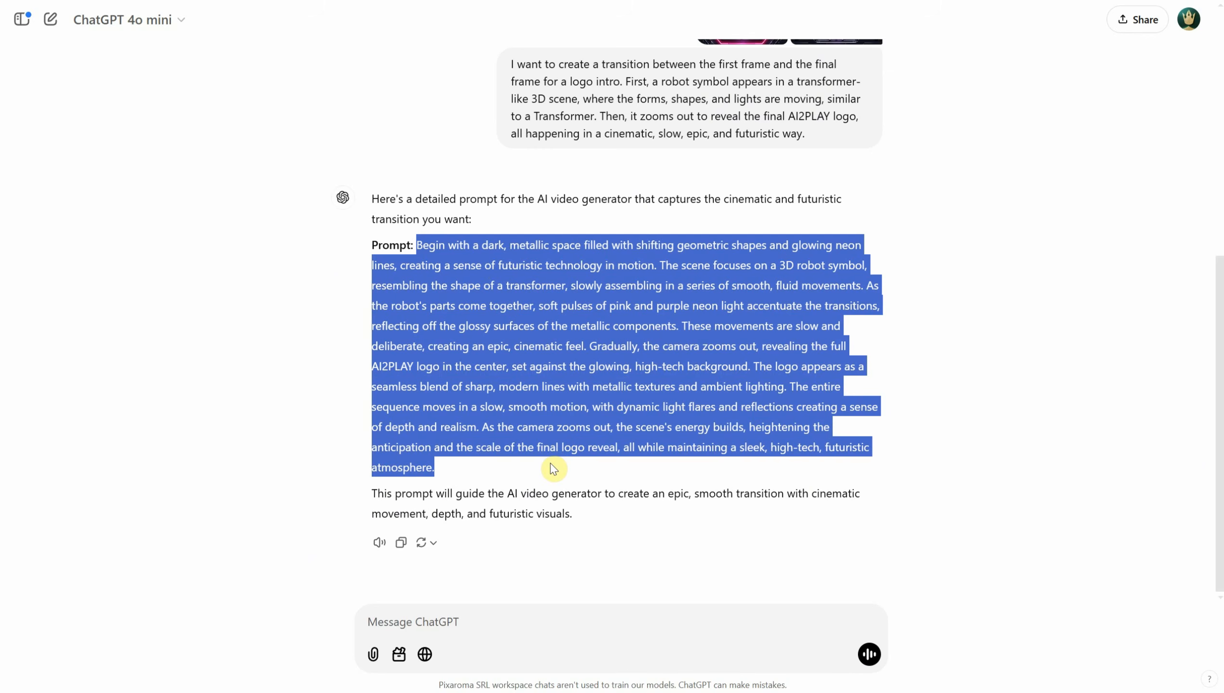
right_click(607, 379)
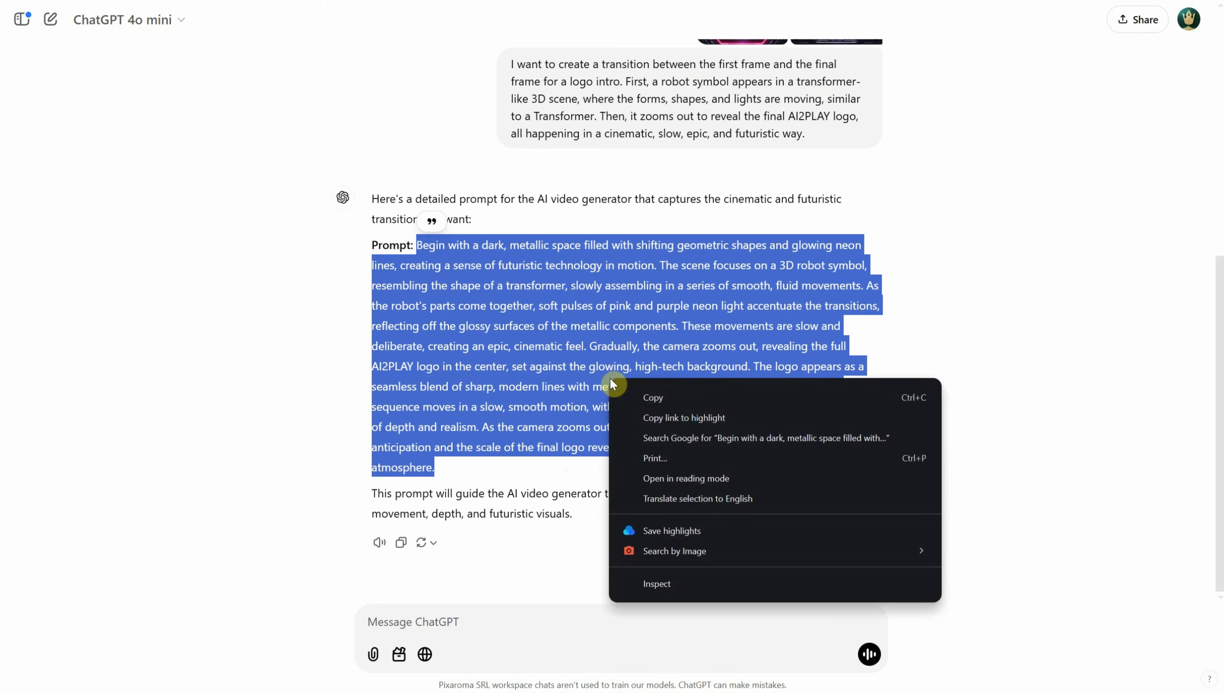
left_click(634, 393)
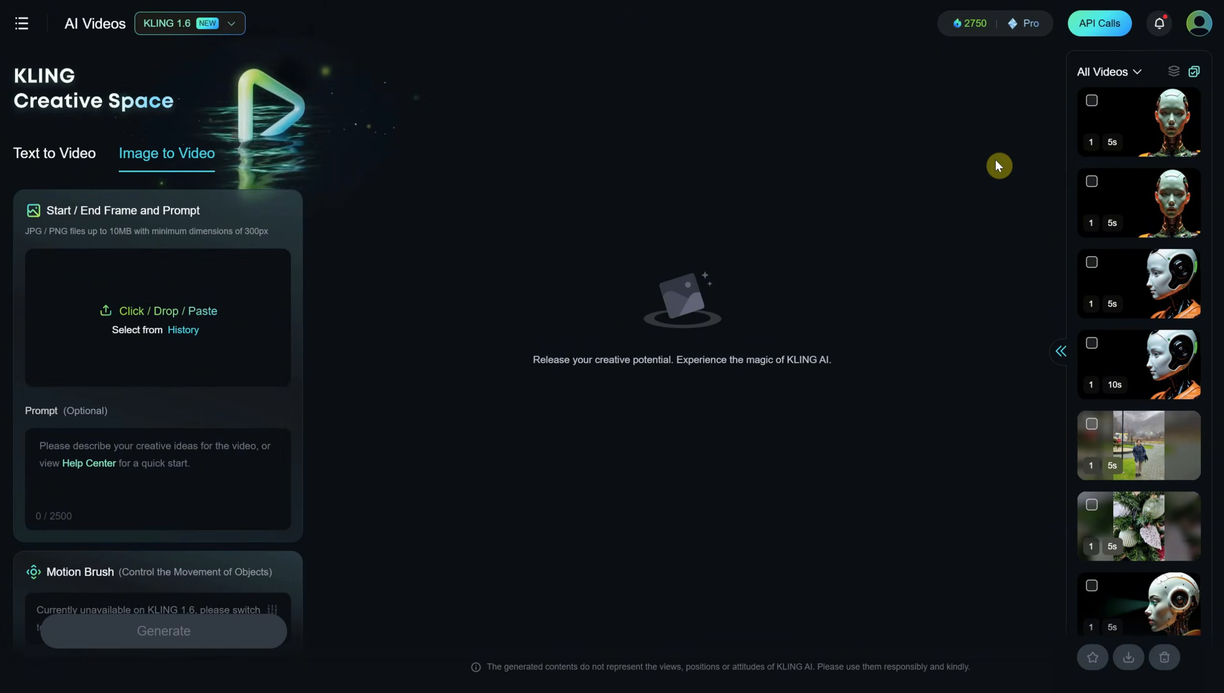
In Kling AI's Image to Video, choose the KLING 1.5 model and load 1FirstFrame.jpg as start frame and 2EndFrame.jpg as end frame
left_click(233, 34)
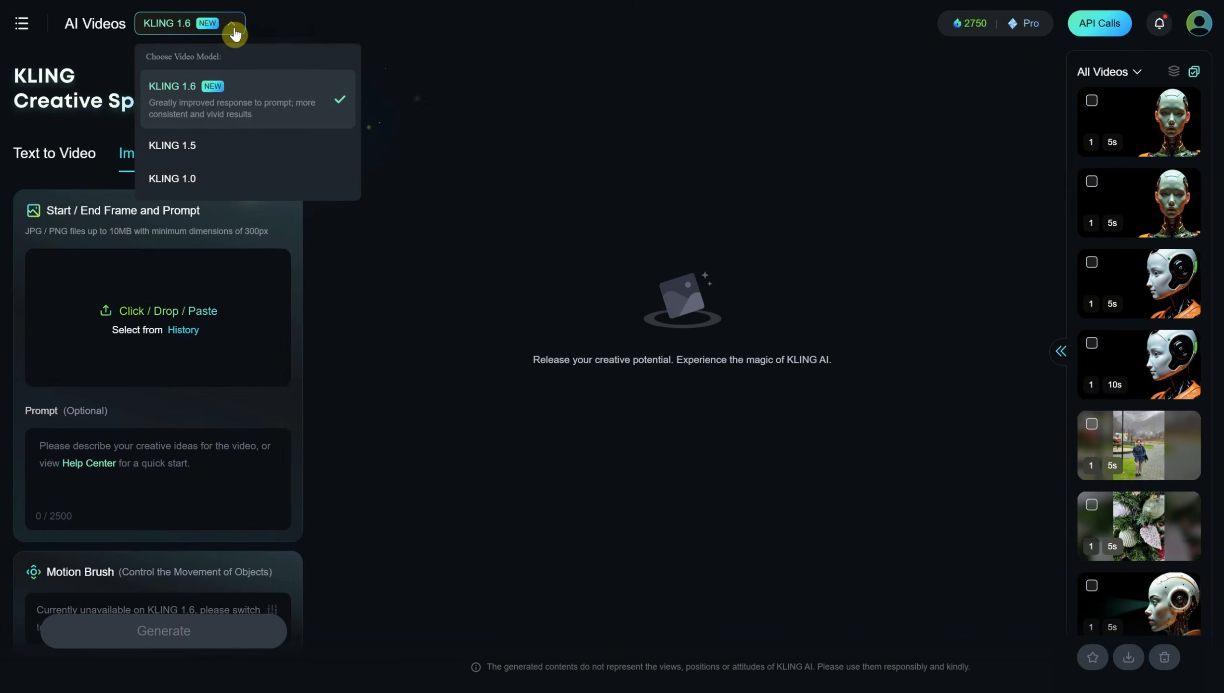
left_click(212, 148)
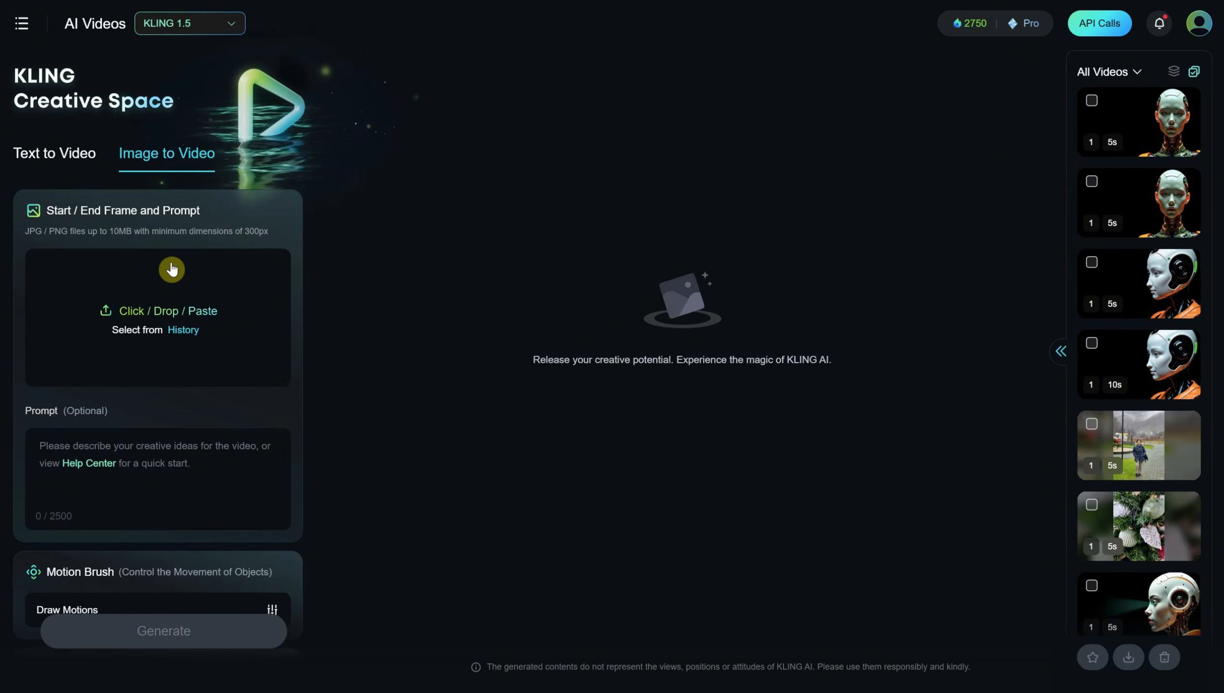
left_click(129, 314)
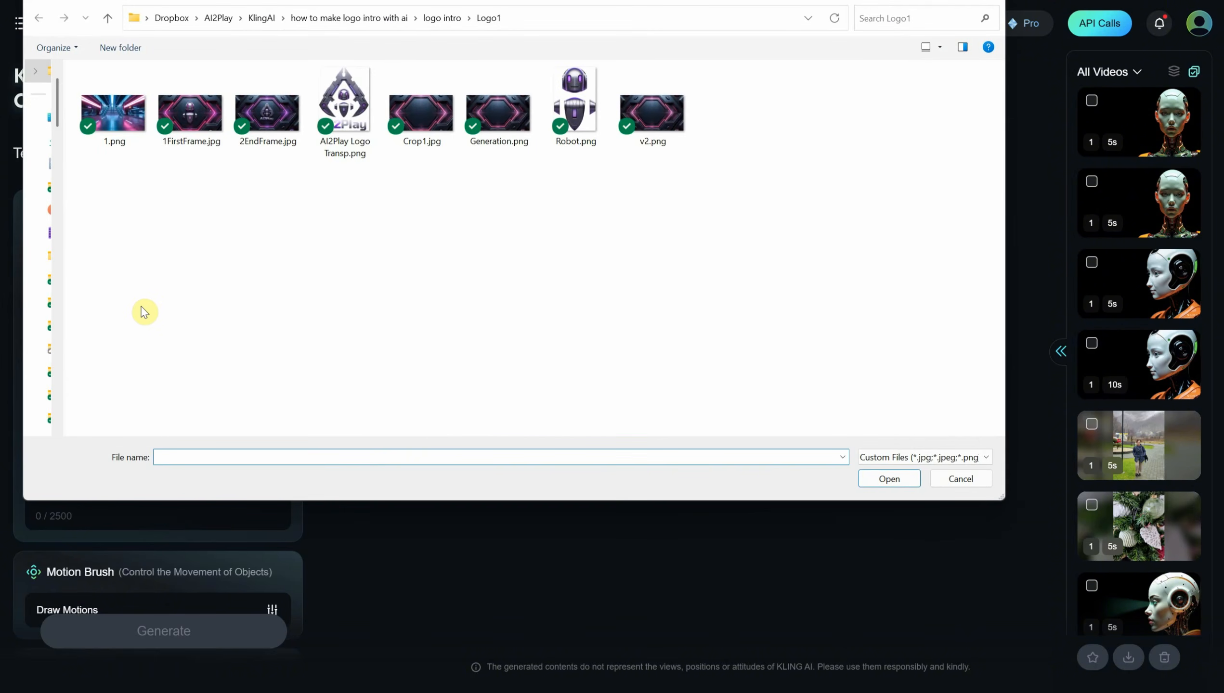
double_click(191, 121)
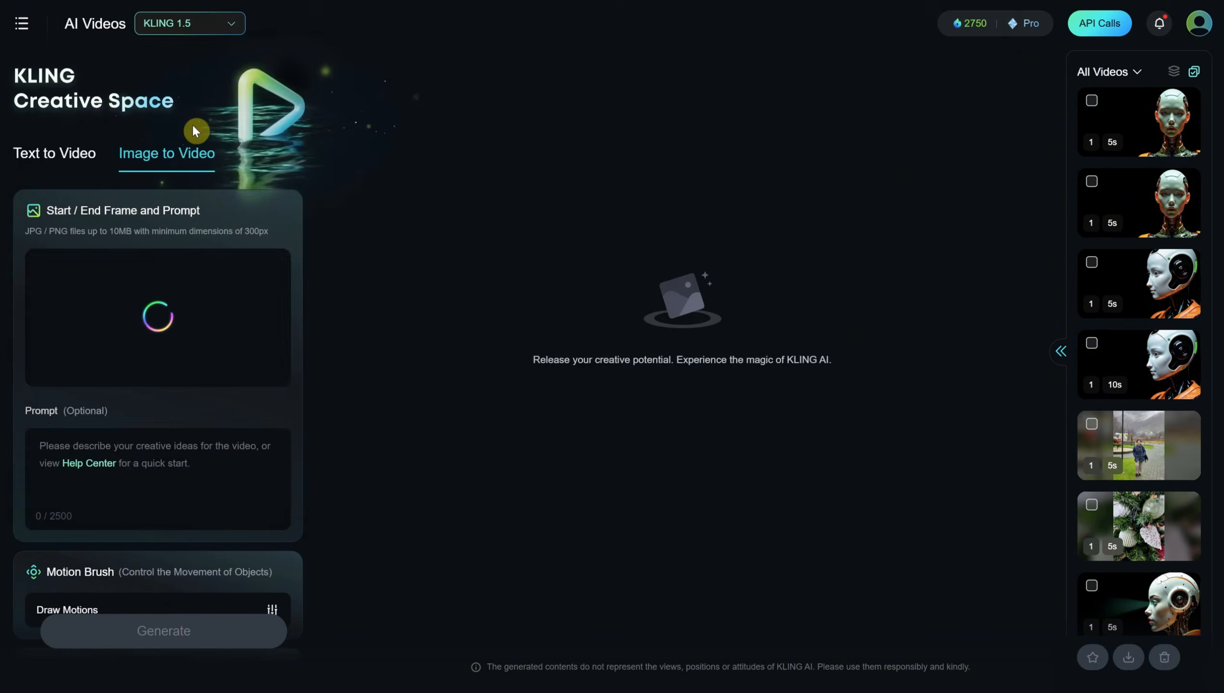
left_click(196, 411)
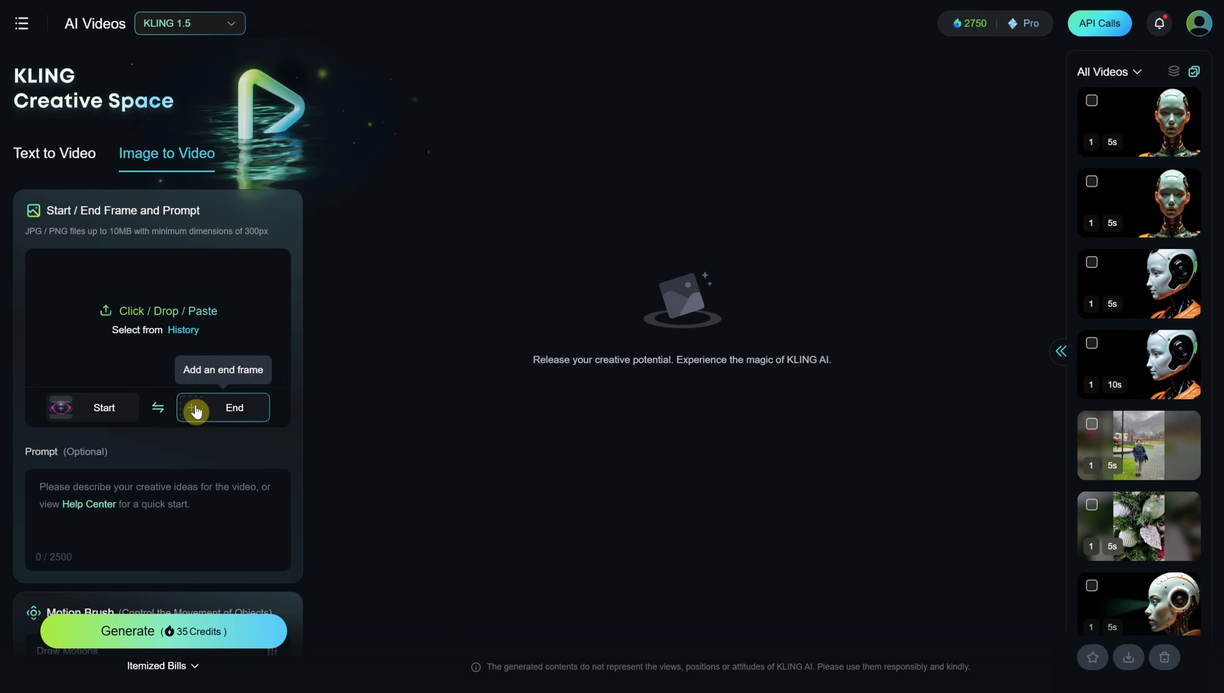
left_click(132, 315)
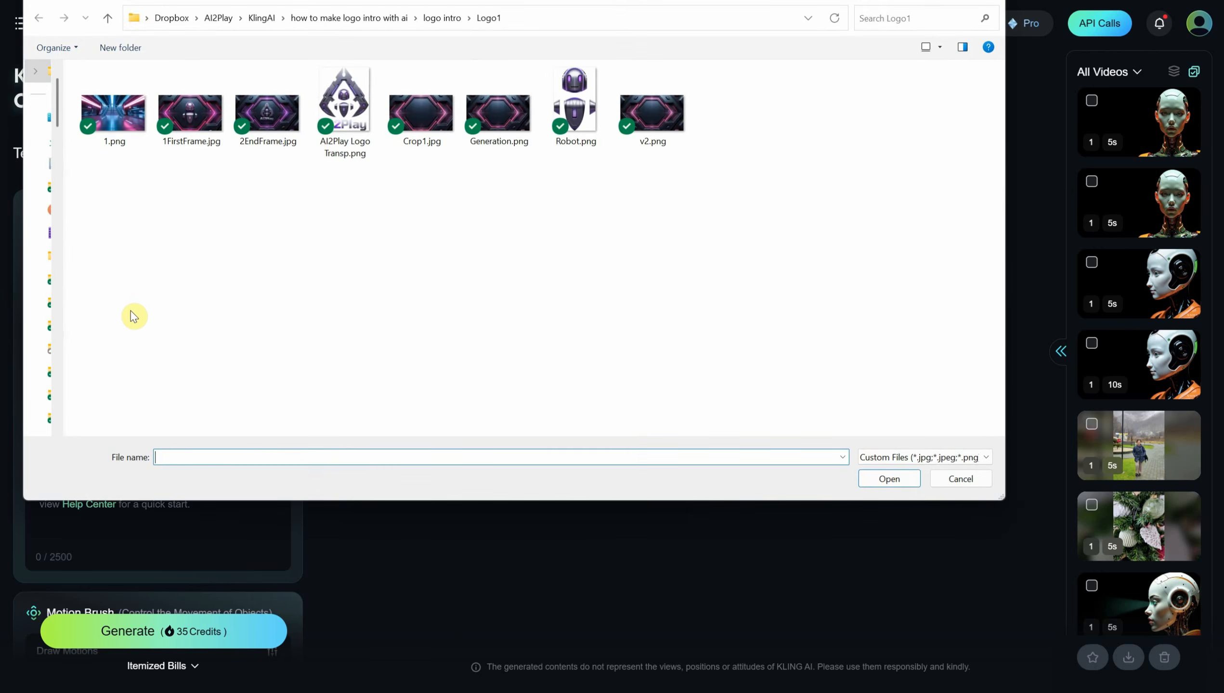
double_click(267, 112)
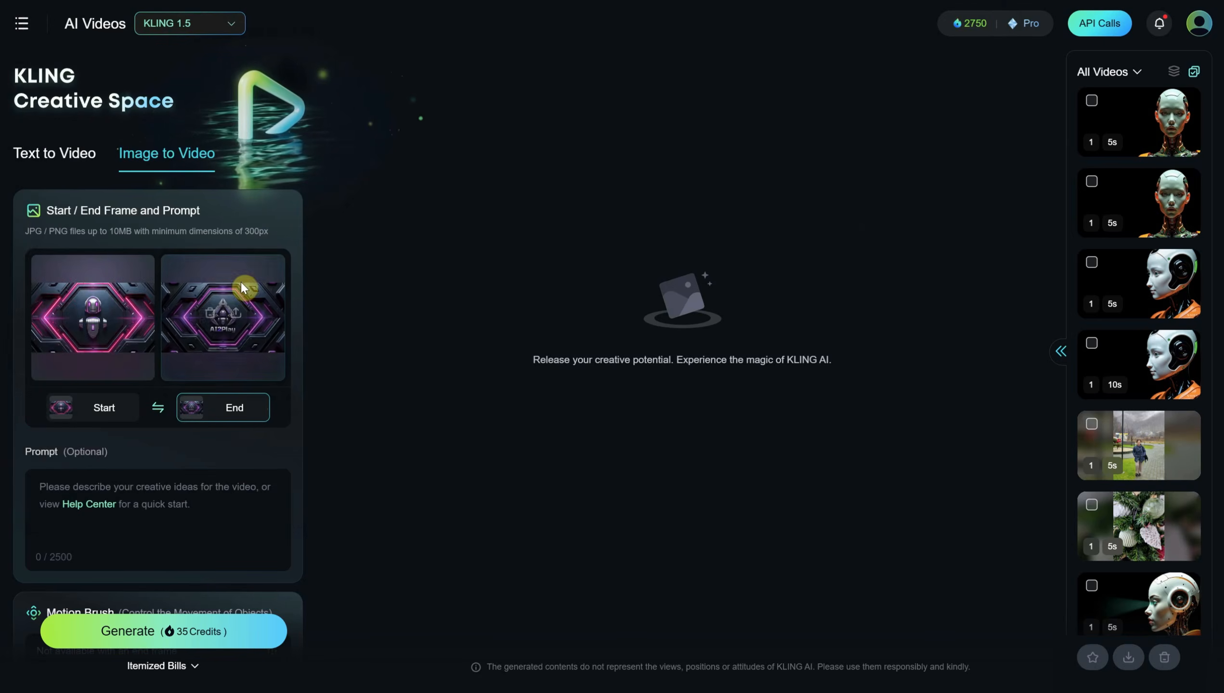
Paste the copied ChatGPT text as the video prompt and review the creativity, mode, duration and generating count settings
left_click(156, 476)
key("ctrl+v")
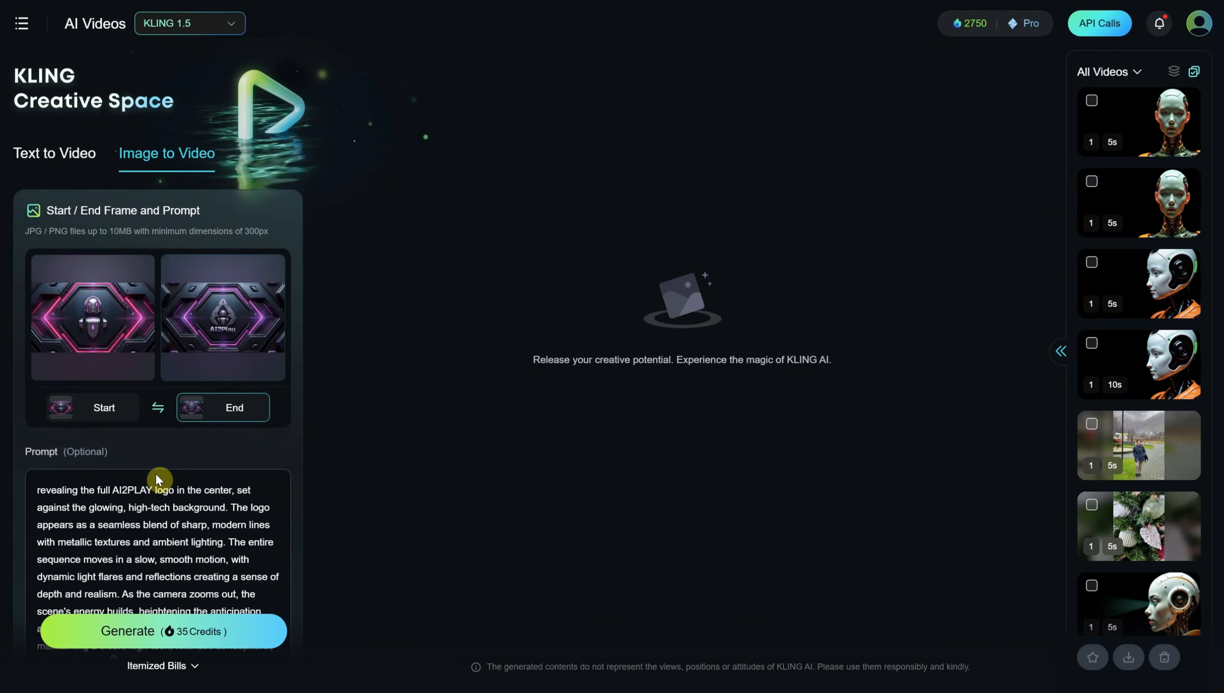
scroll(170, 498, "up", 3)
scroll(174, 497, "down", 10)
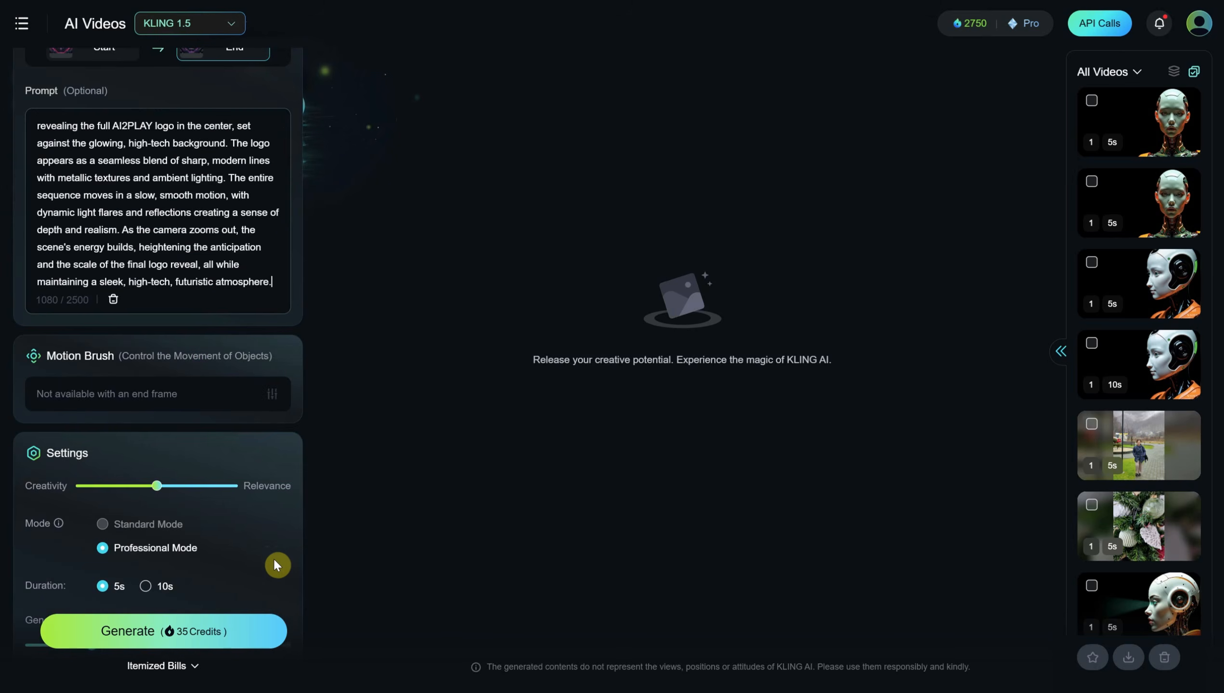
scroll(262, 519, "down", 4)
scroll(267, 513, "up", 3)
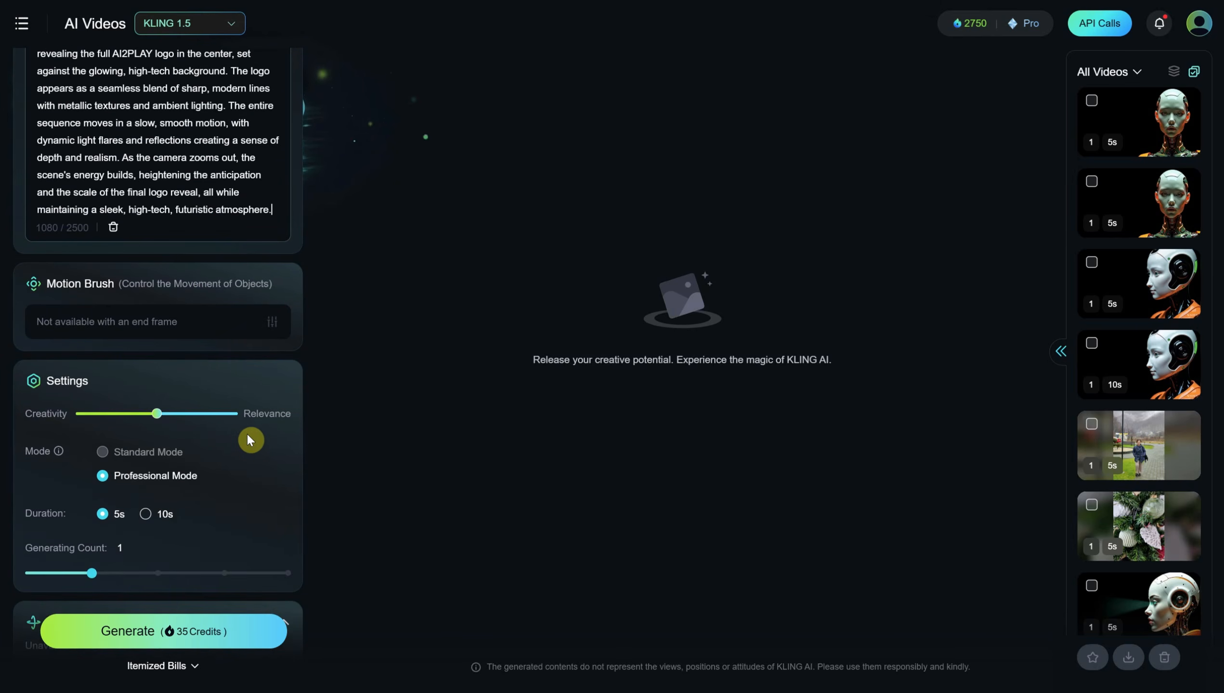
mouse_move(144, 465)
scroll(291, 515, "down", 5)
scroll(248, 514, "up", 4)
Generate the 5-second Professional Mode video twice and play back one of the results
left_click(163, 631)
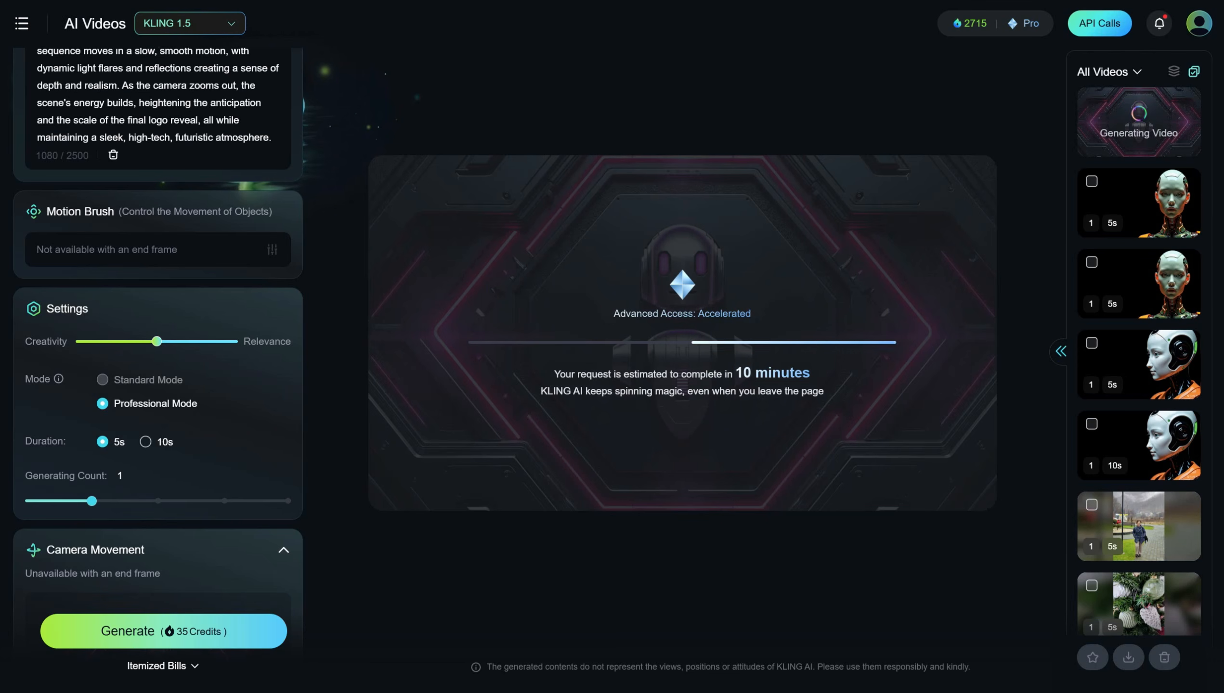
left_click(144, 634)
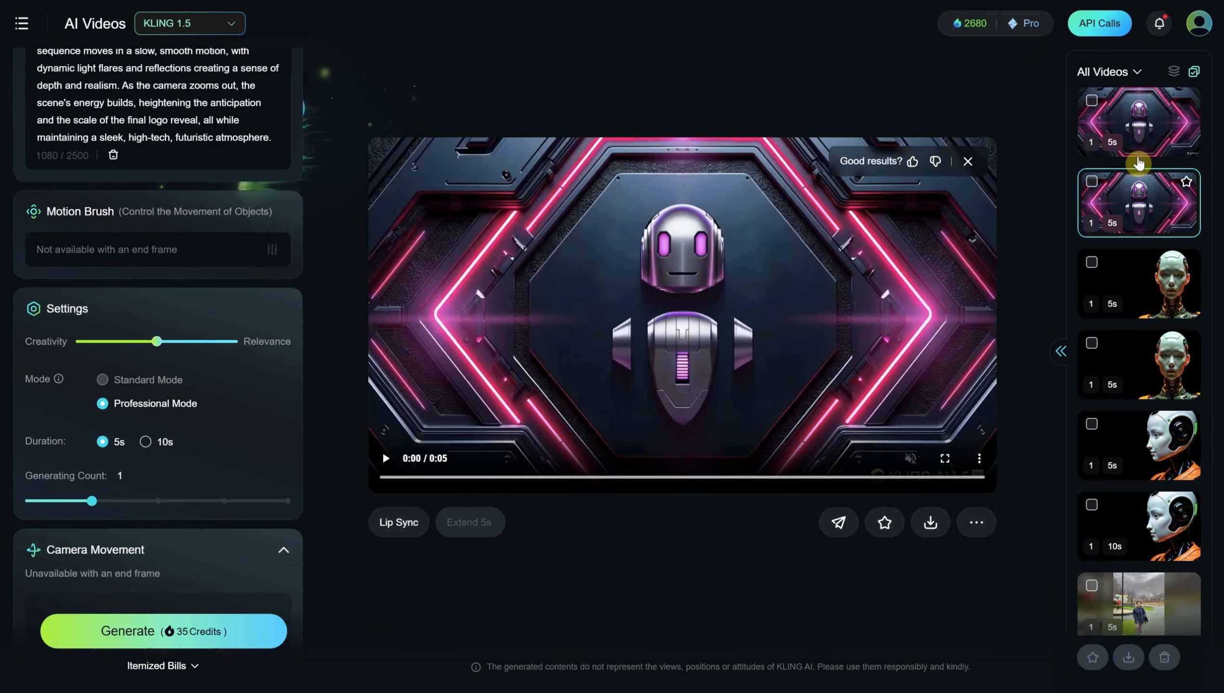
left_click(386, 463)
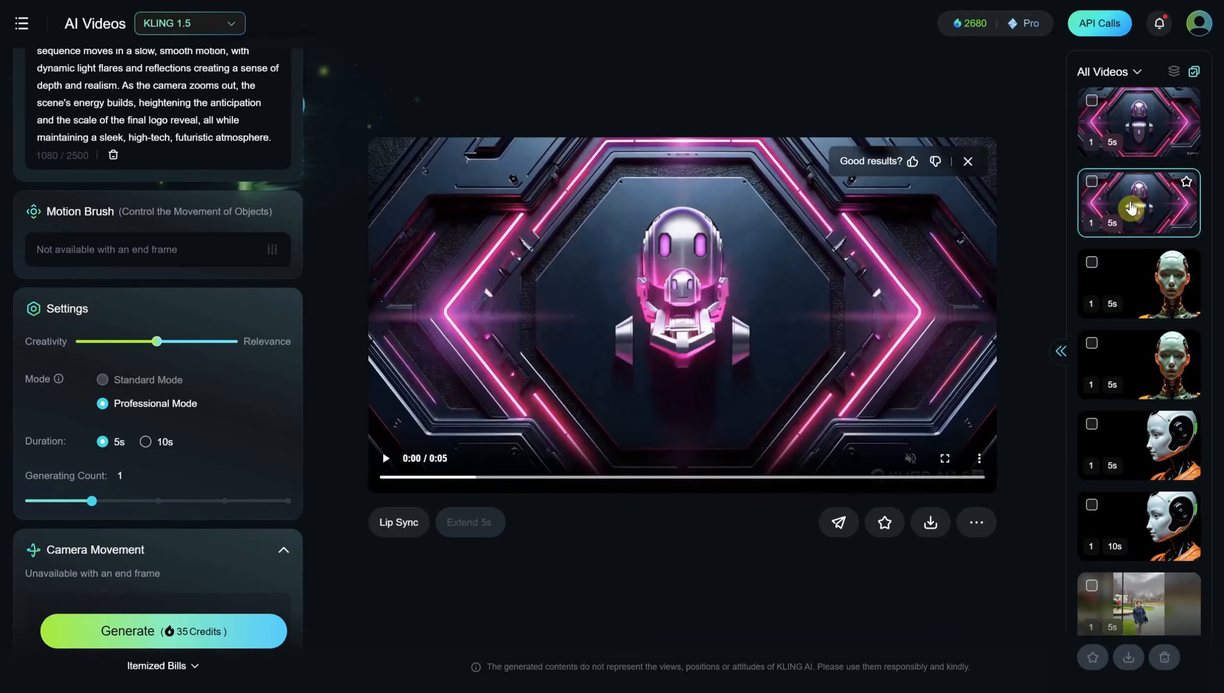
Download the two generated logo videos, saving the first as v1 in the Logo1 folder
mouse_move(930, 533)
left_click(922, 486)
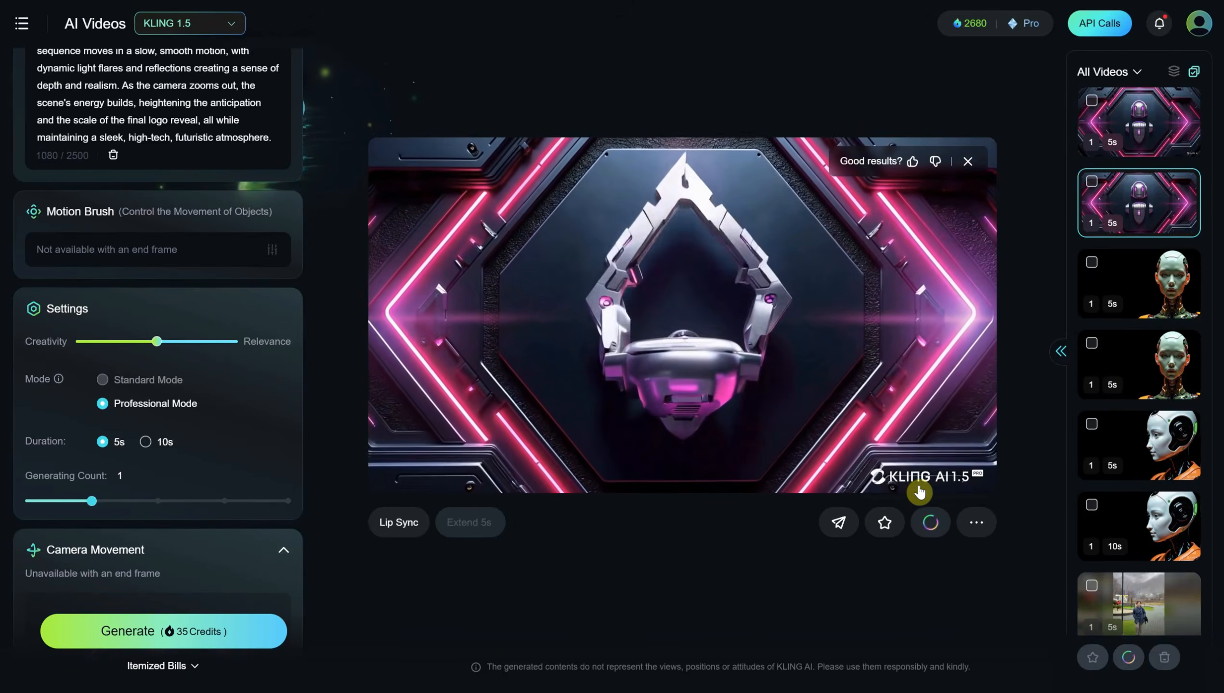
type("v1")
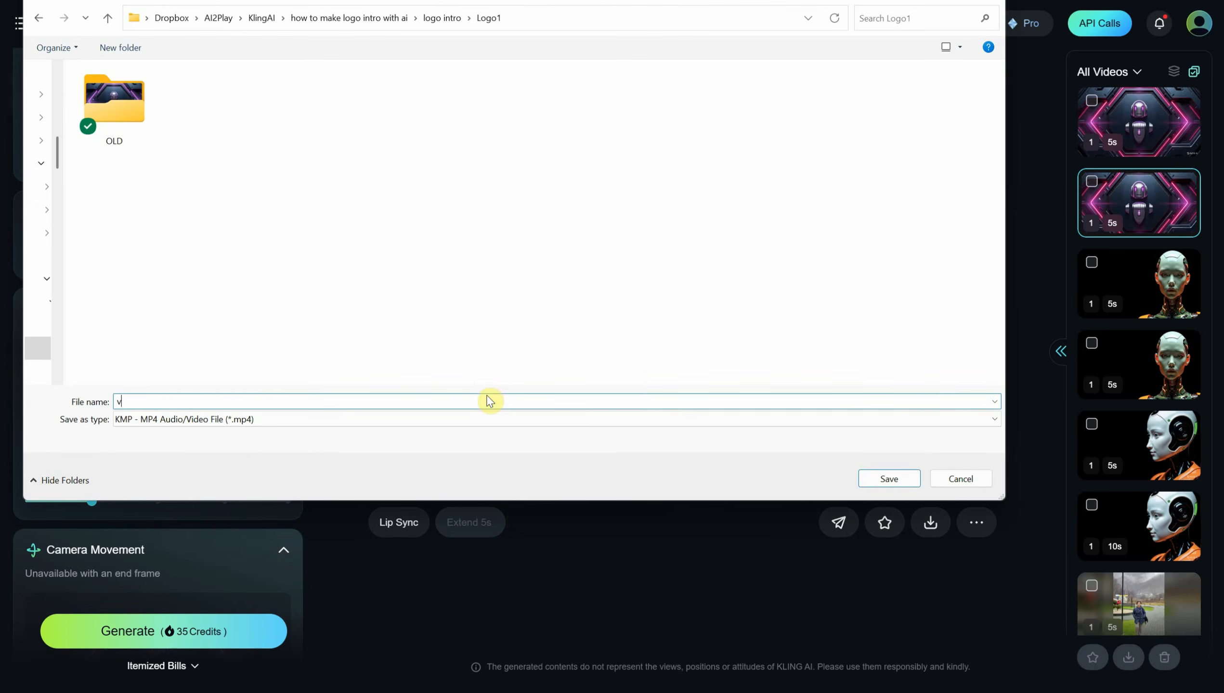
key("Return")
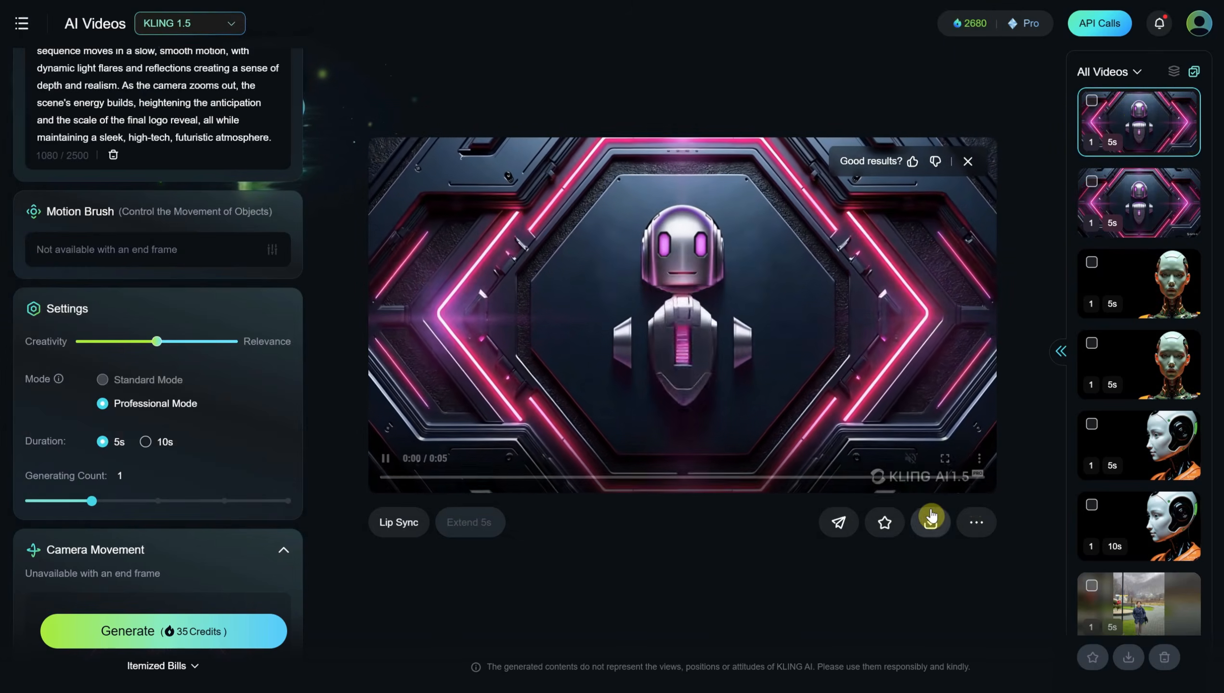
mouse_move(933, 530)
left_click(938, 482)
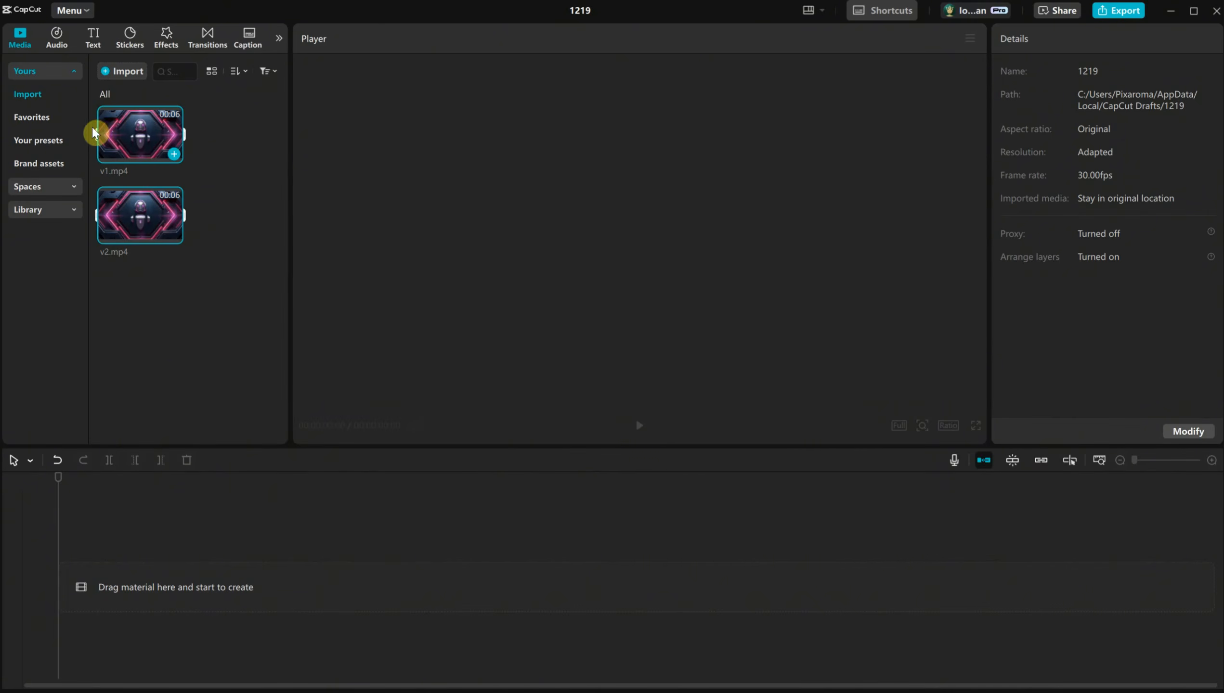
Switch to CapCut, place v1.mp4 and v2.mp4 one after the other on the timeline and play the sequence
left_click_drag(94, 132, 131, 558)
left_click(639, 425)
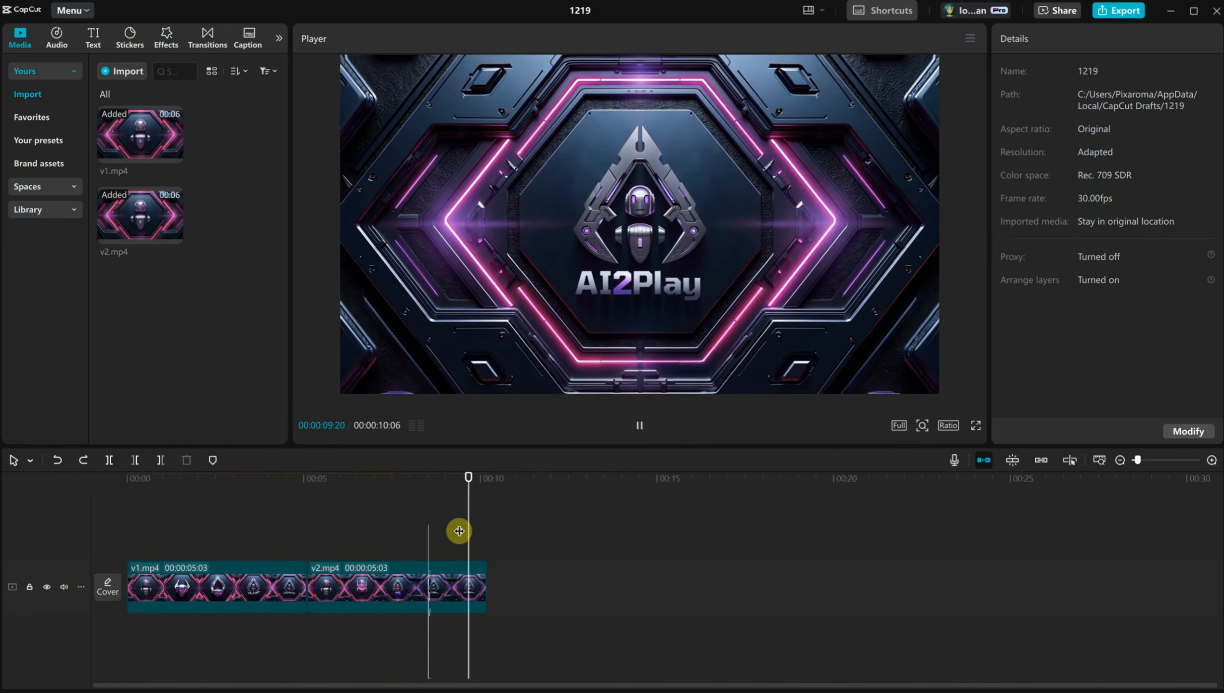
Reverse the v2.mp4 clip on the timeline and play the whole sequence from the start
left_click_drag(485, 530, 381, 521)
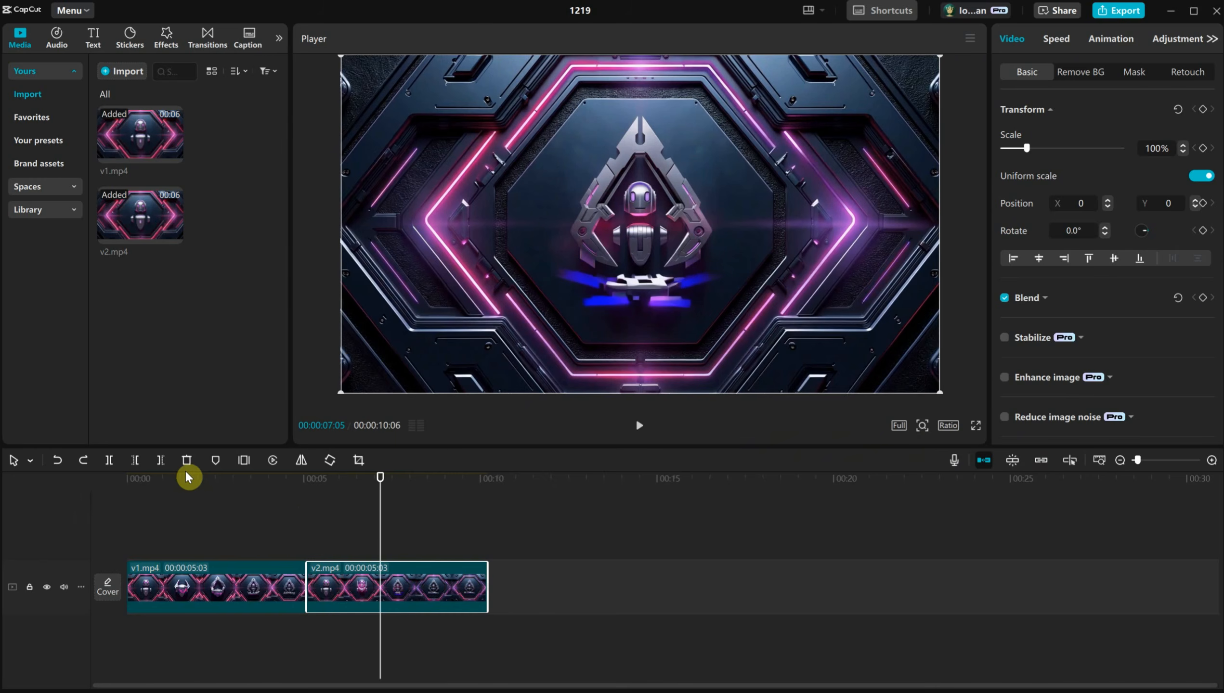
left_click(271, 464)
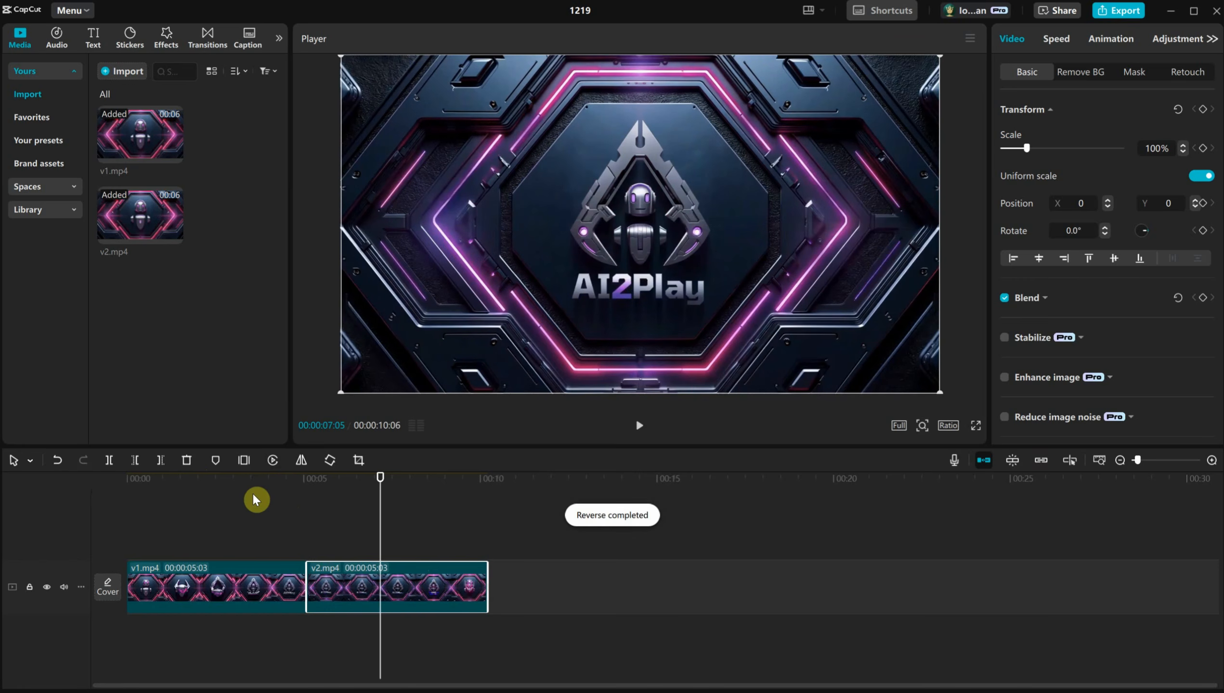
left_click_drag(256, 500, 60, 469)
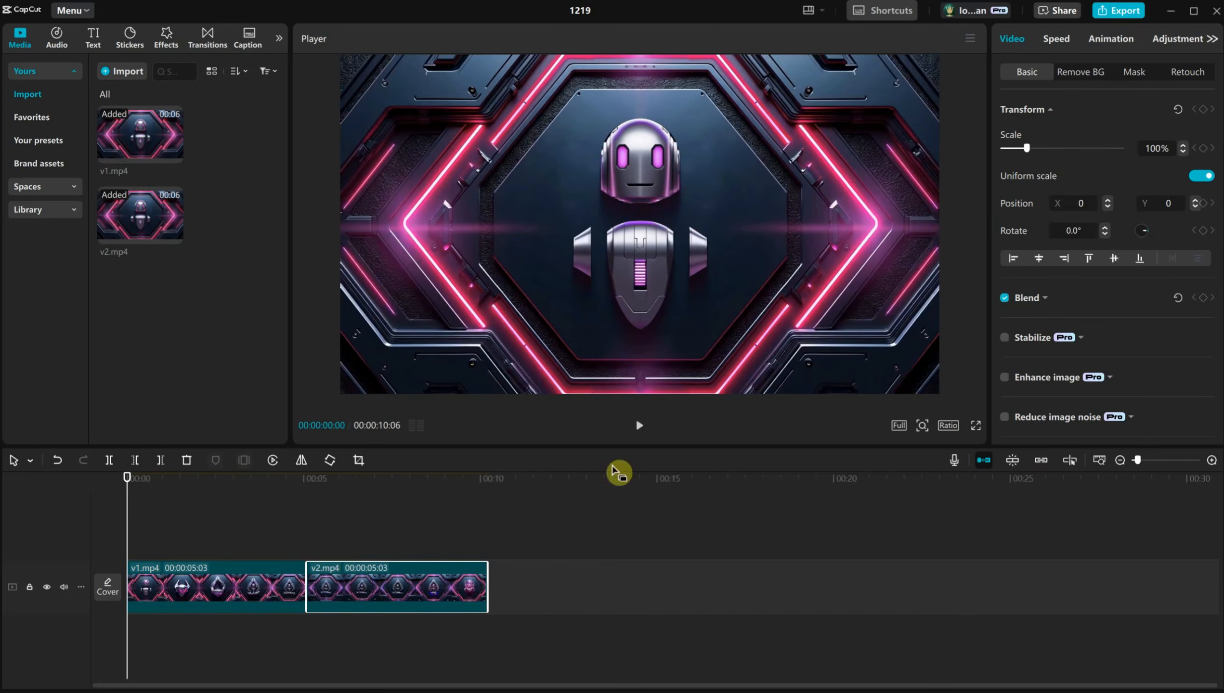
key("space")
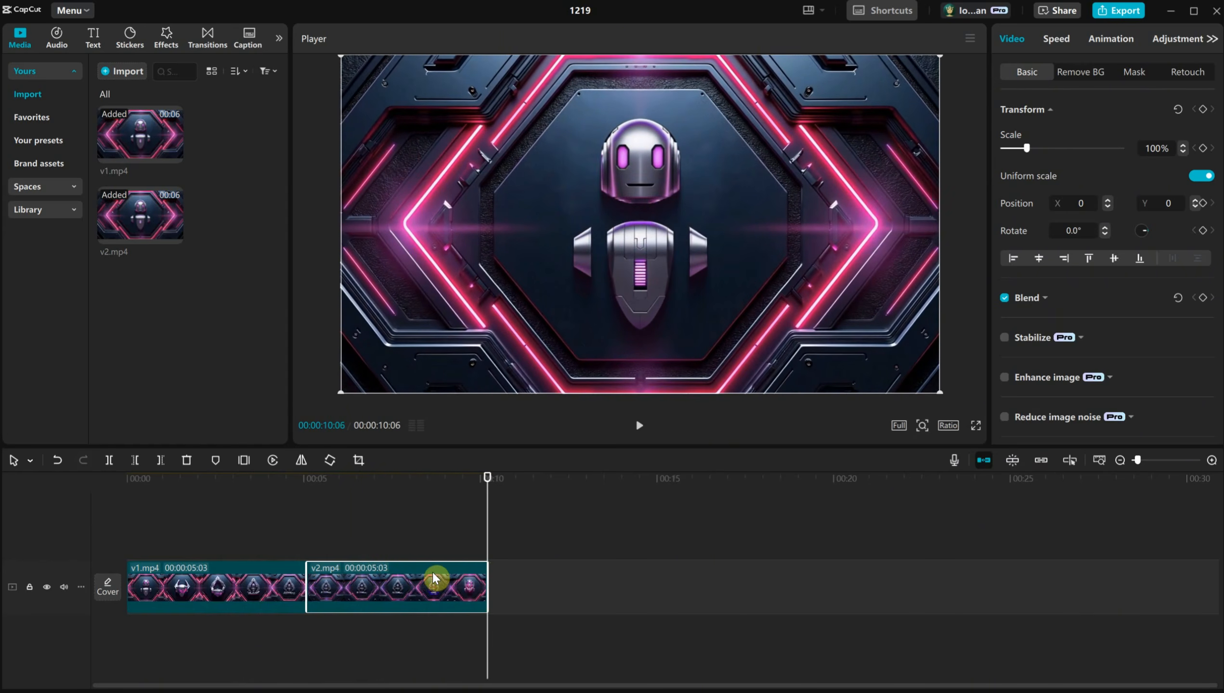
Set the reversed v2.mp4 clip's speed to 2.0x and play the result
left_click(1057, 39)
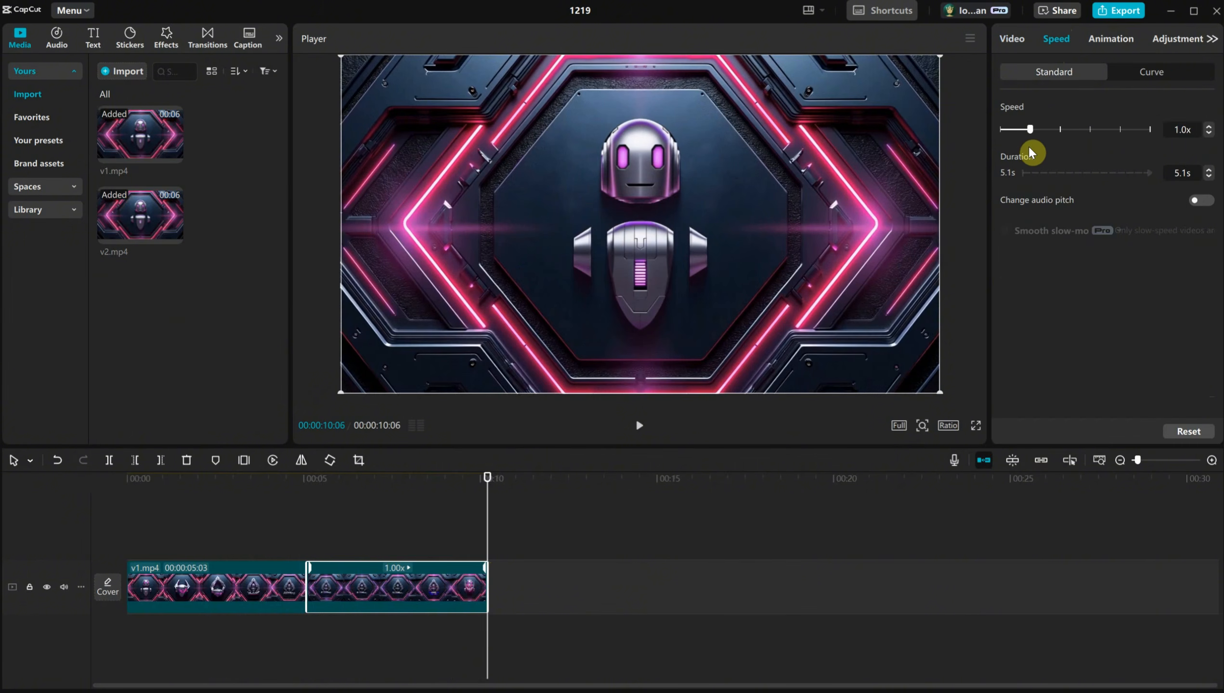
left_click(1059, 131)
left_click(639, 425)
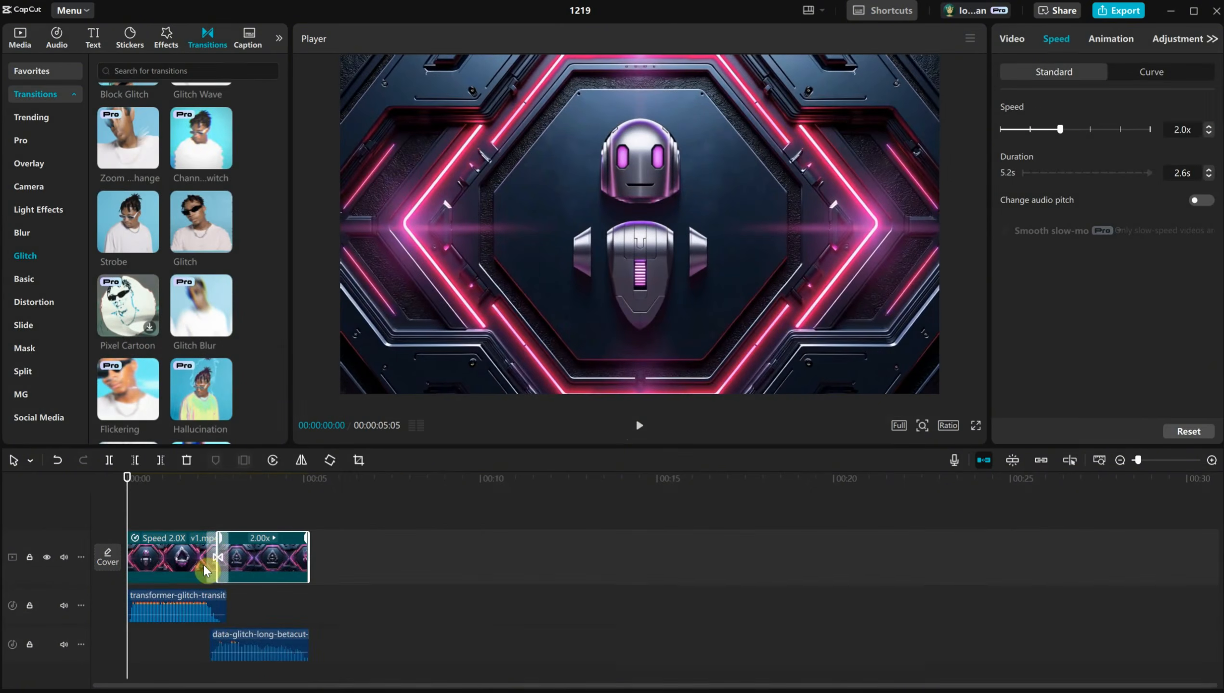
Check the speed of both clips, inspect the glitch transition between them and play the edited intro with its sound effects
left_click(164, 563)
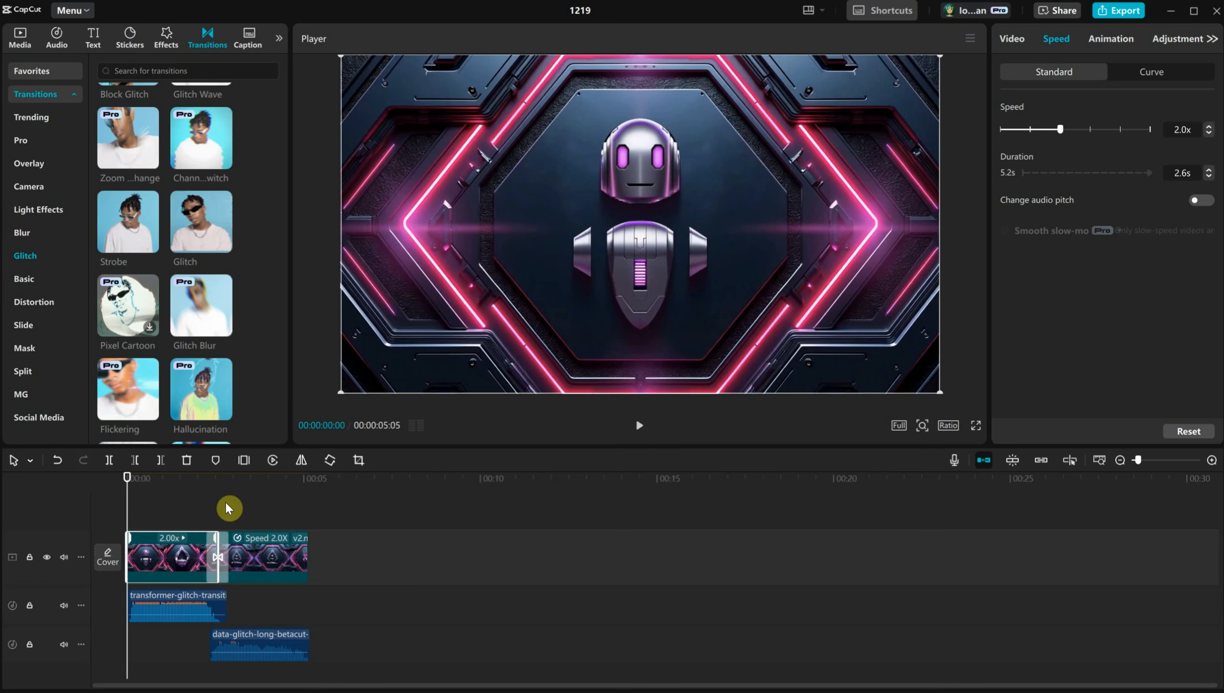
left_click(250, 561)
mouse_move(198, 487)
left_mouse_down()
mouse_move(185, 484)
mouse_move(219, 486)
left_mouse_up()
mouse_move(207, 306)
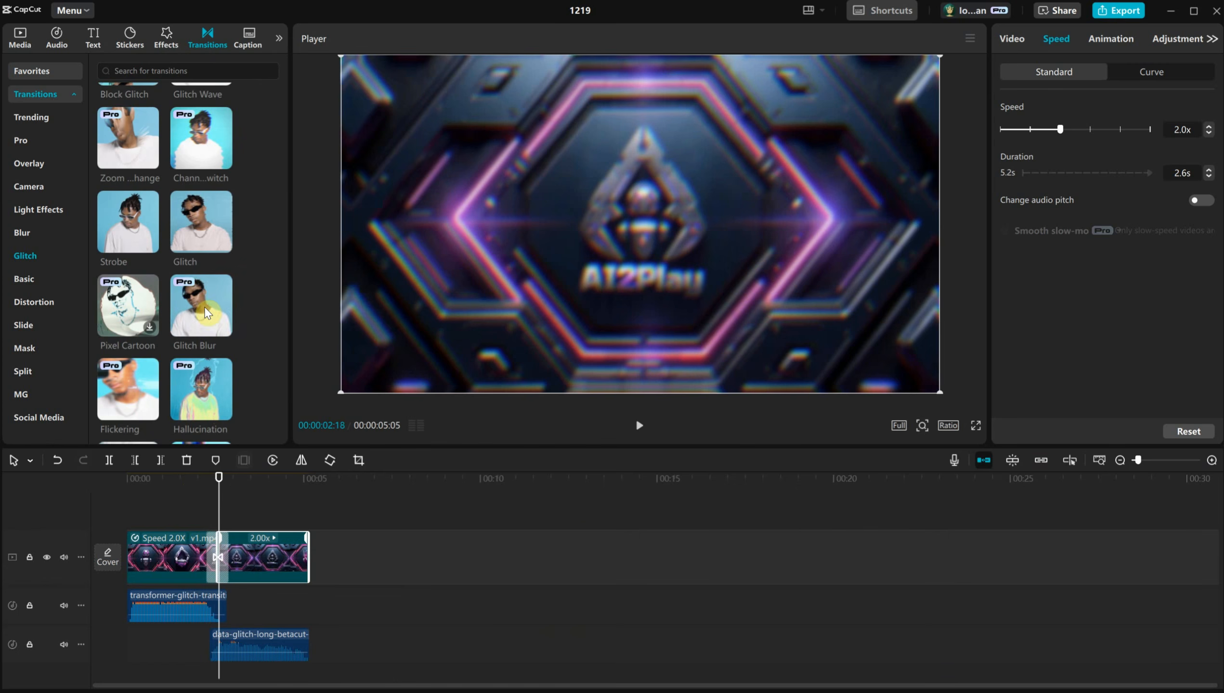
mouse_move(164, 493)
left_mouse_down()
mouse_move(82, 481)
mouse_move(171, 490)
left_mouse_up()
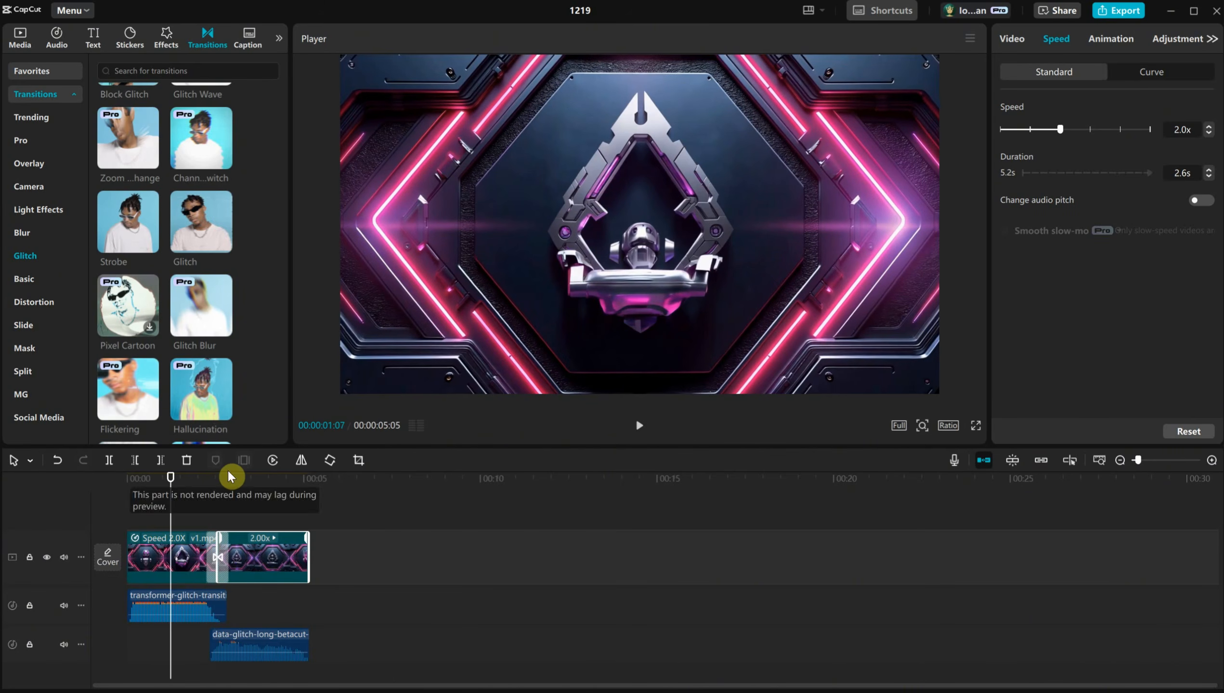
key("space")
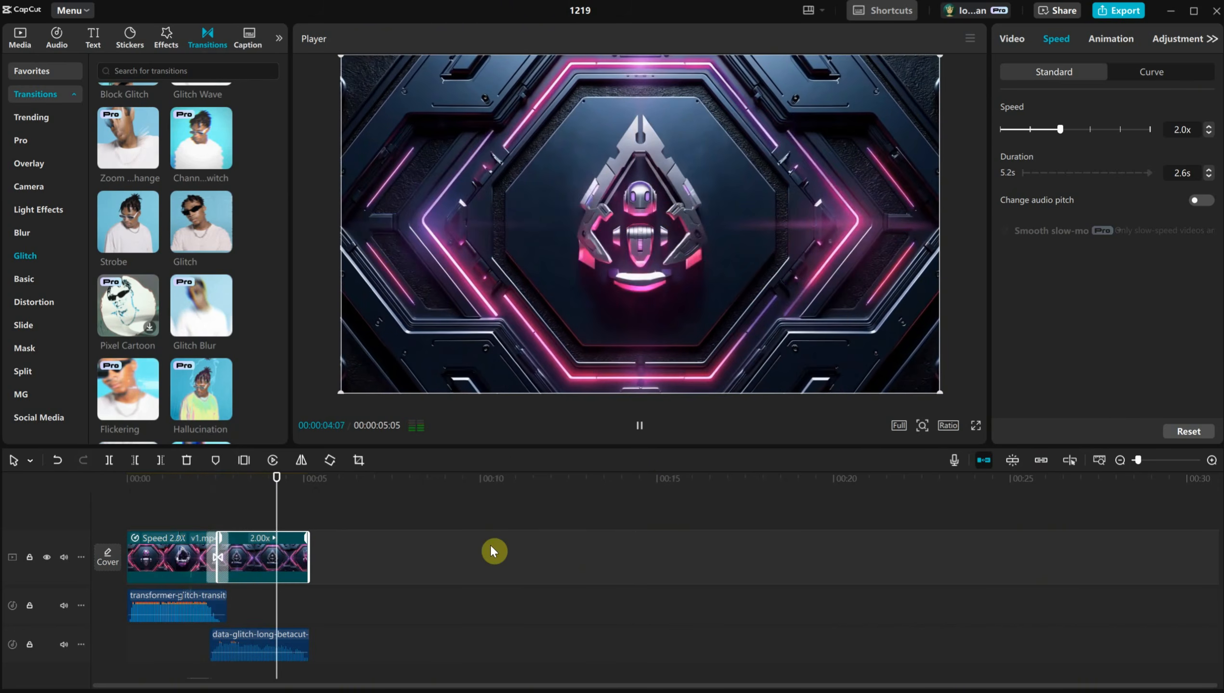
left_click_drag(186, 478, 93, 478)
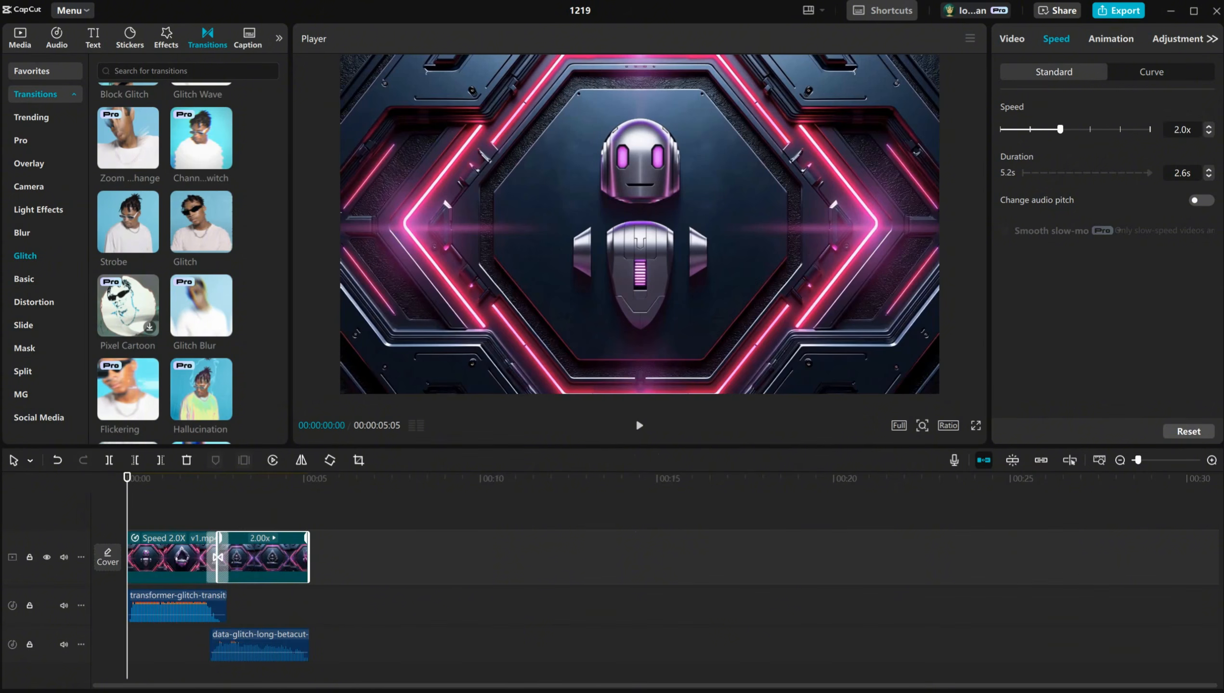
left_click(639, 425)
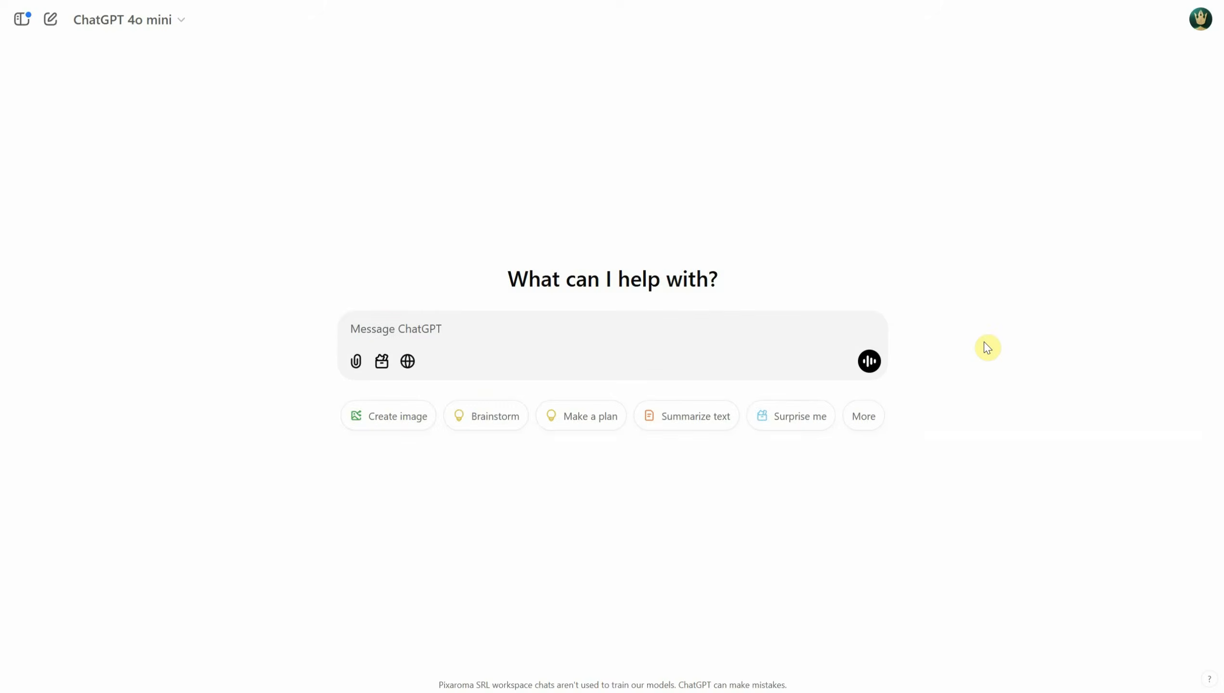
In a new ChatGPT chat, send instructions to craft detailed cinematic prompts for AI video generators like Kling AI, avoiding quotation marks
type("Craft detailed prompts for AI video generators like Kling AI, avoiding quotation marks. When I provide a description or image, translate it into a prompt that captures a cinematic, movie-like quality, focusing on elements like scene, style, mood, lighting, and specific visual details. Ensure that the prompt evokes a rich, immersive atmosphere, emphasizing textures, depth, and realism. Always incorporate slow camera or cinematic movement to enhance the feeling of fluidity and visual storytelling. Keep the wording precise yet descriptive, directly usable, and designed to achieve a high-quality, film-inspired result.")
left_click(869, 413)
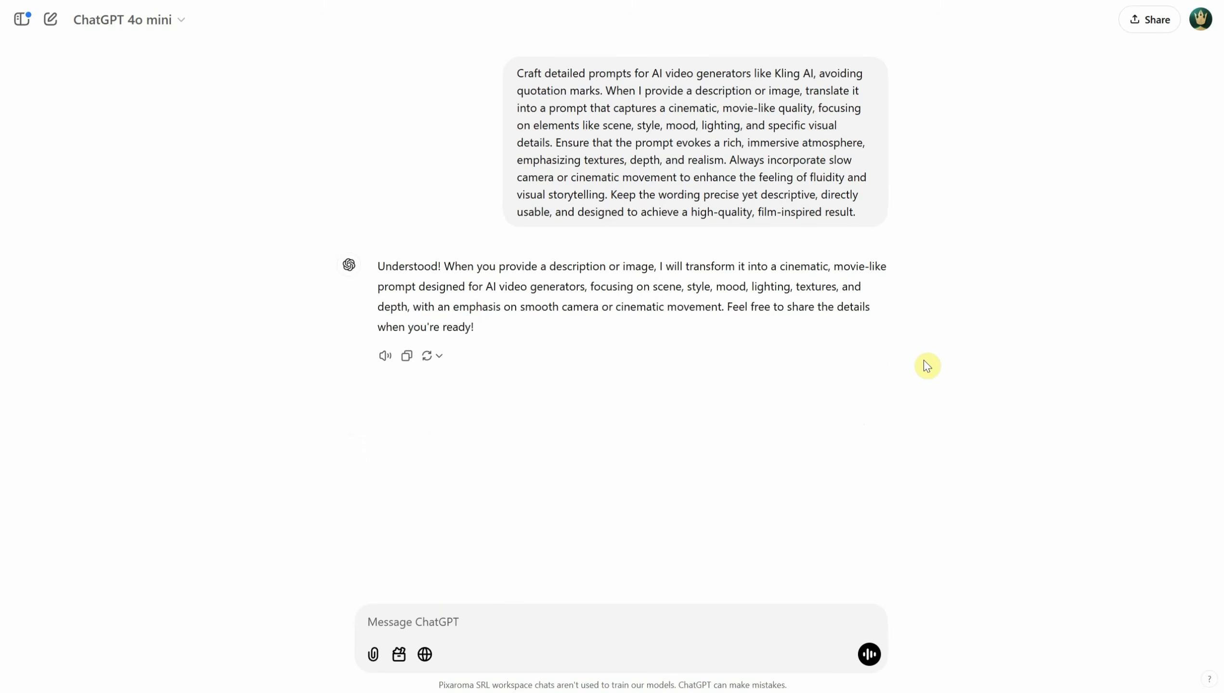
Attach the AI2Play logo image and request a cinematic sci-fi 3D intro where the robot comes out from the logo, flying to the camera
left_click(373, 655)
left_click(424, 622)
double_click(345, 117)
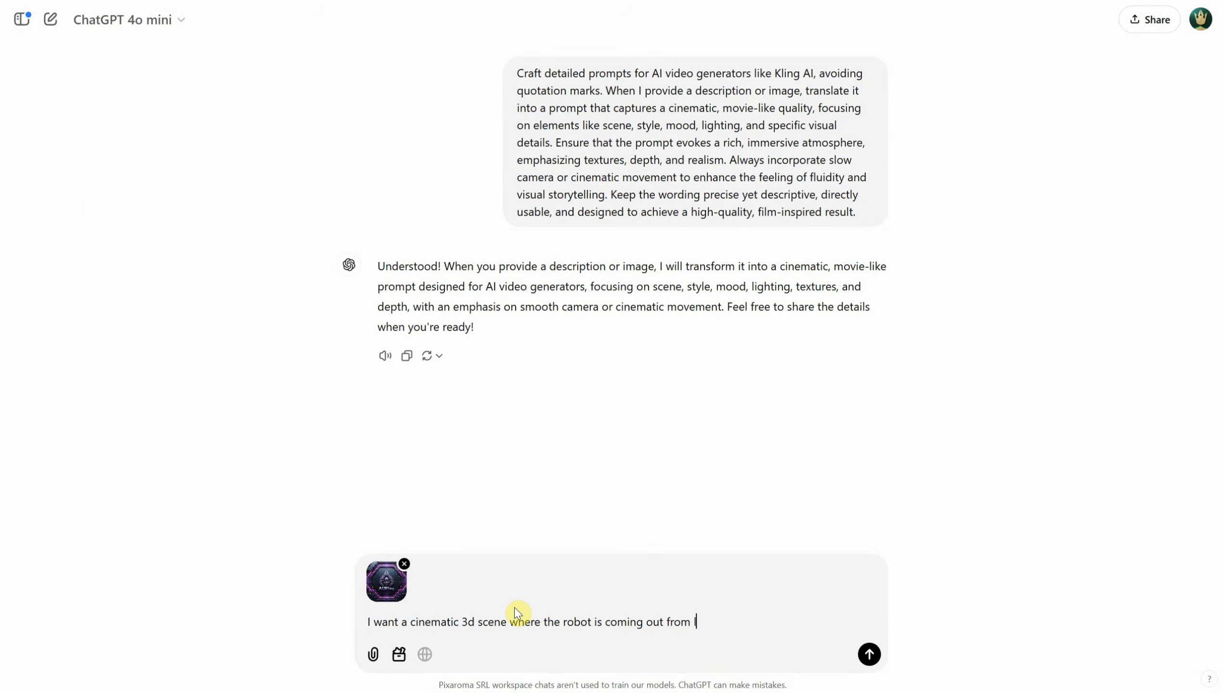
type(", a cinematic scifi logo intro, epic, slow cinematic camera movement")
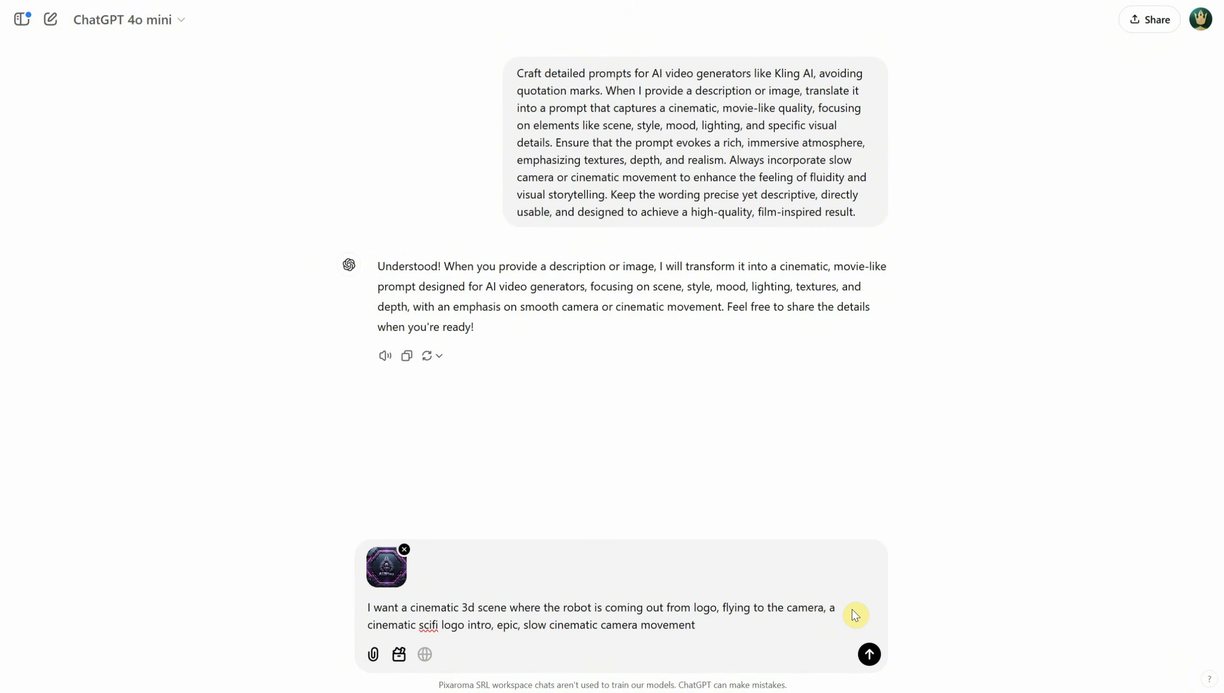
type(", 3d rendered cinematic animation")
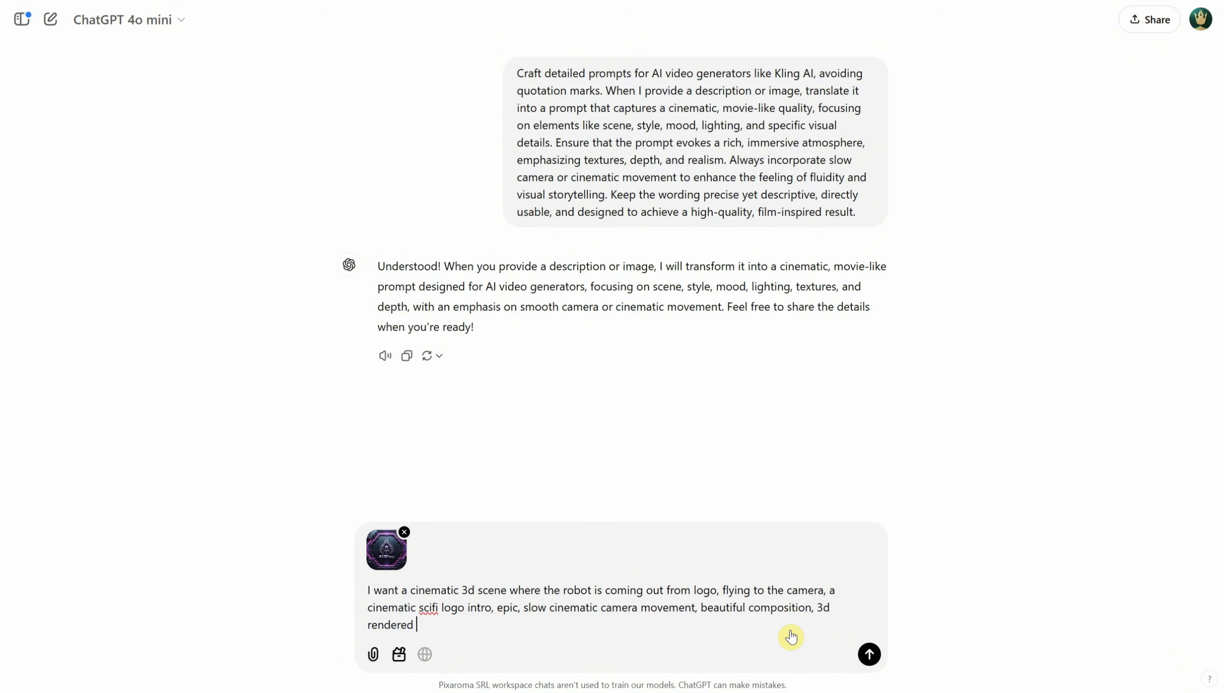
key("Return")
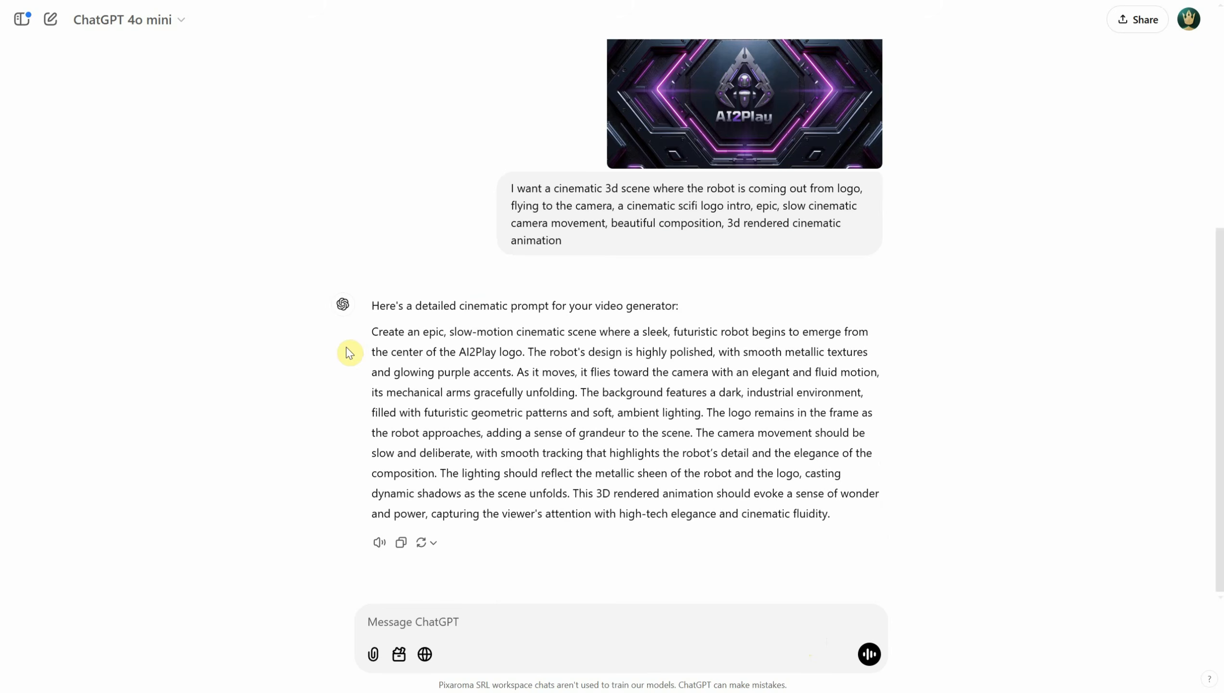
Copy the generated prompt paragraph, from "Create an epic, slow-motion cinematic scene" through "cinematic fluidity."
left_click_drag(368, 332, 874, 517)
right_click(745, 432)
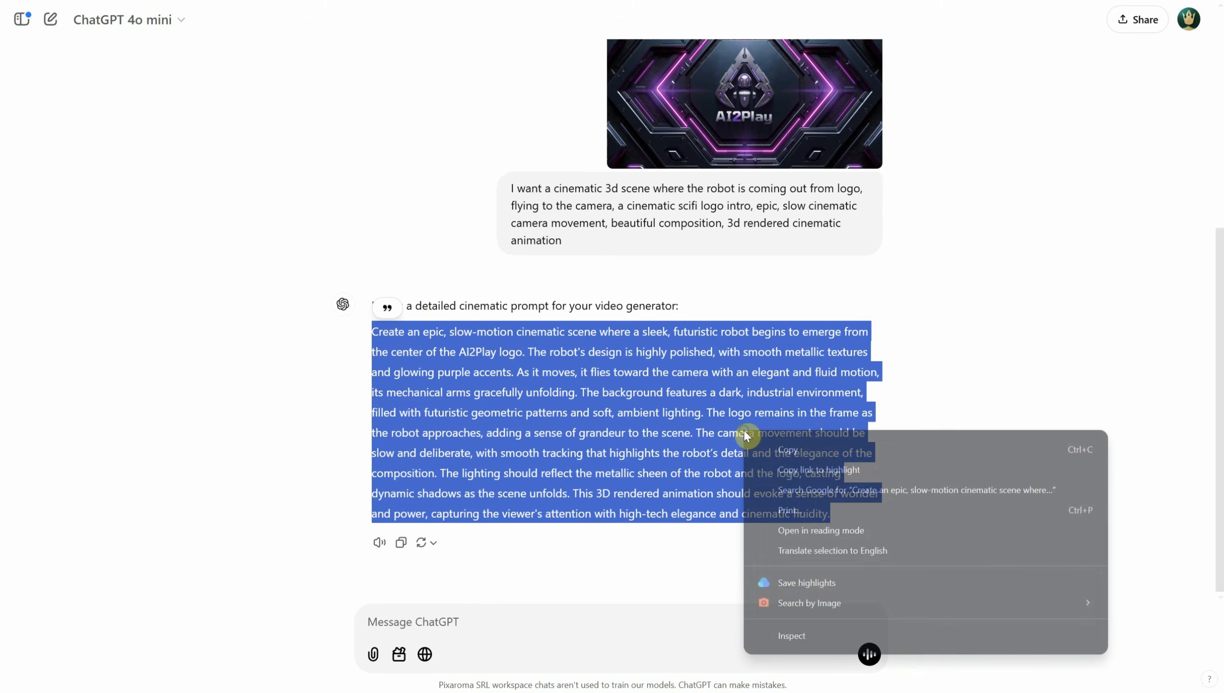
left_click(791, 454)
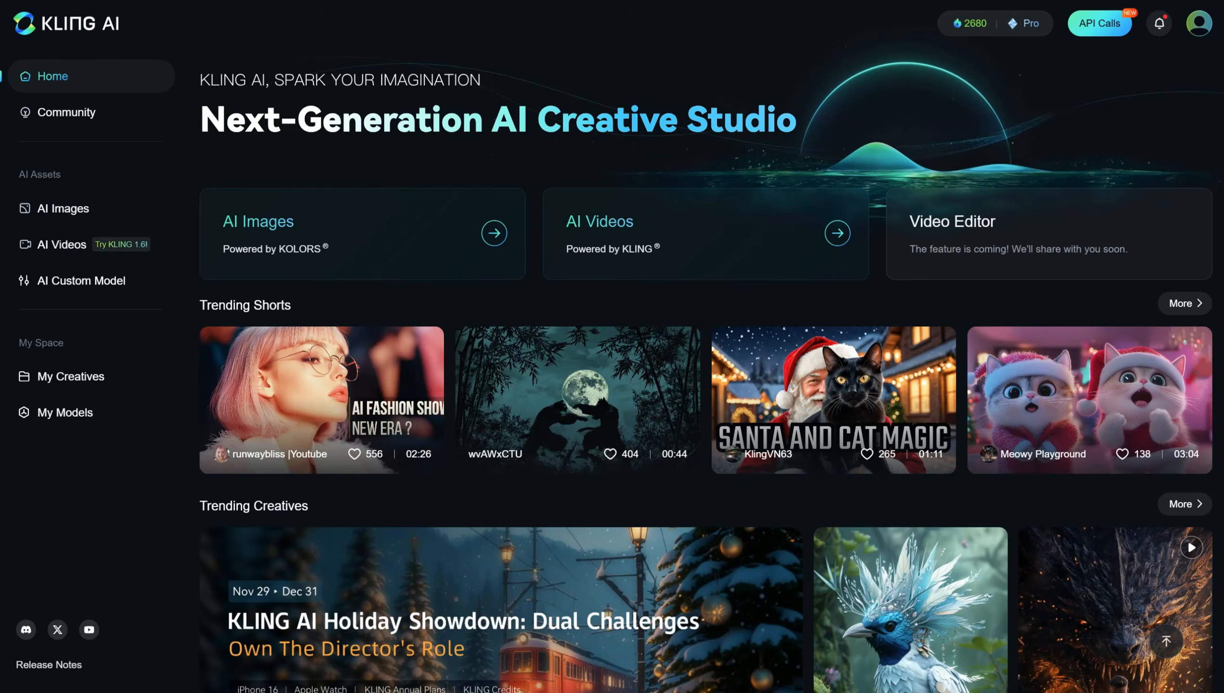
In Kling AI's AI Videos, choose the KLING 1.6 model and load the AI2Play logo image as the Image to Video start frame
left_click(62, 244)
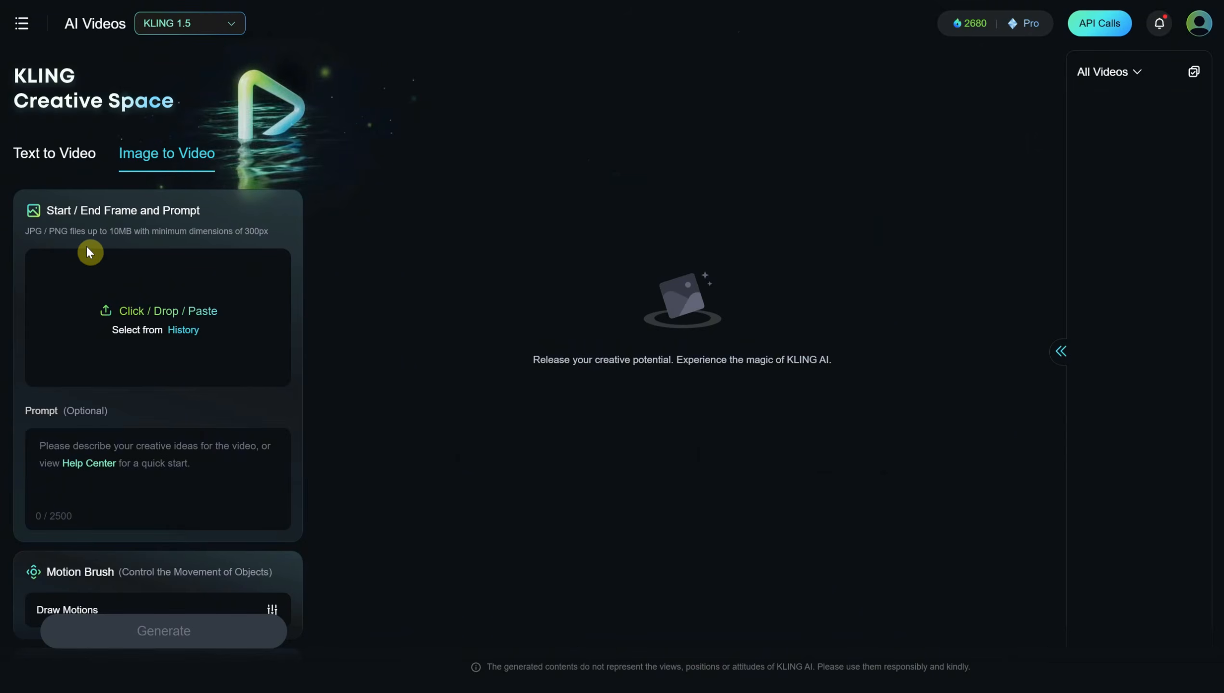
left_click(217, 27)
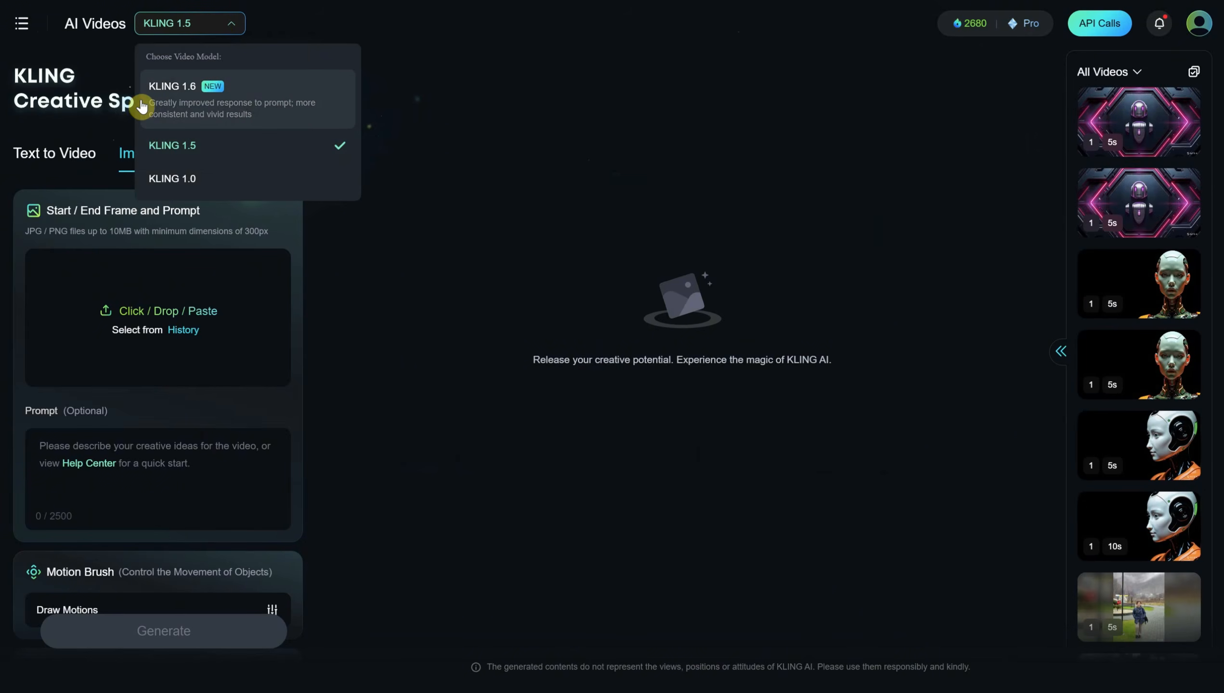
left_click(167, 110)
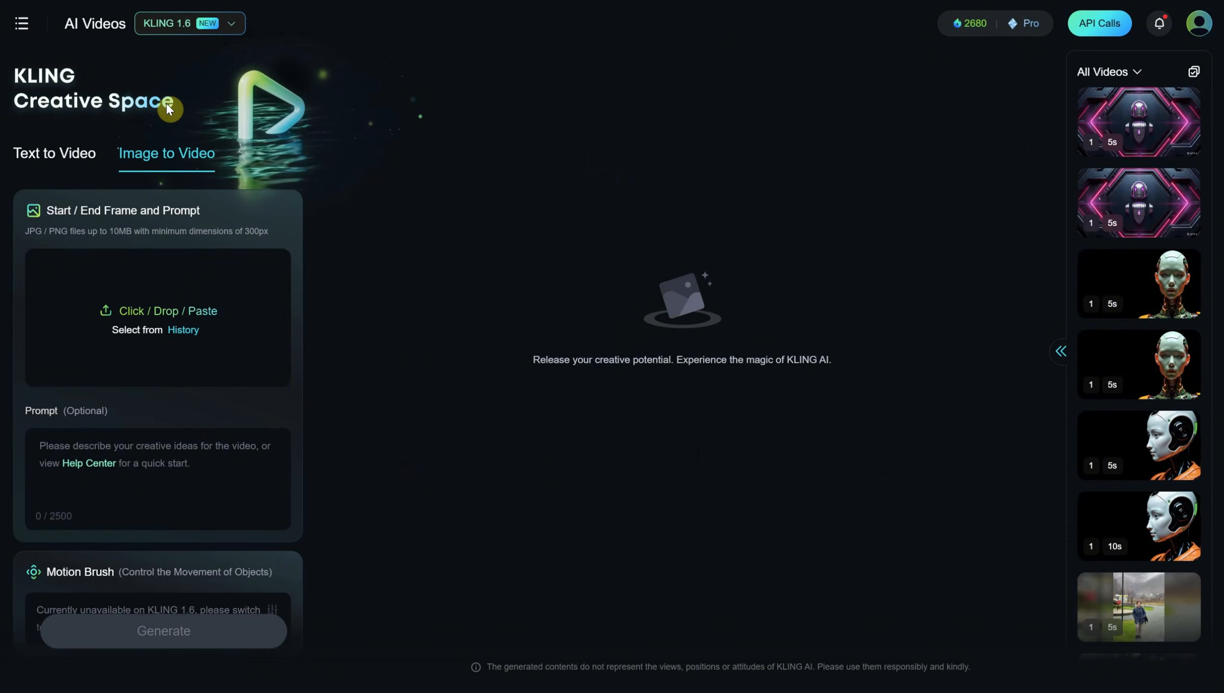
left_click(127, 321)
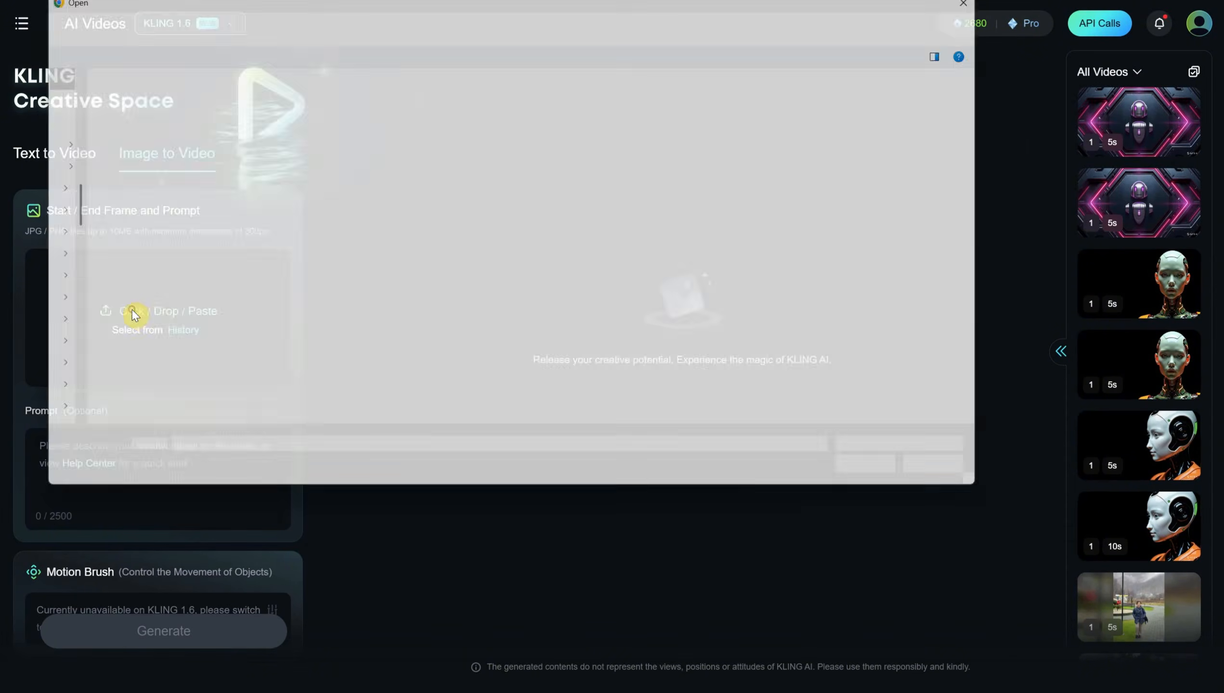
double_click(365, 110)
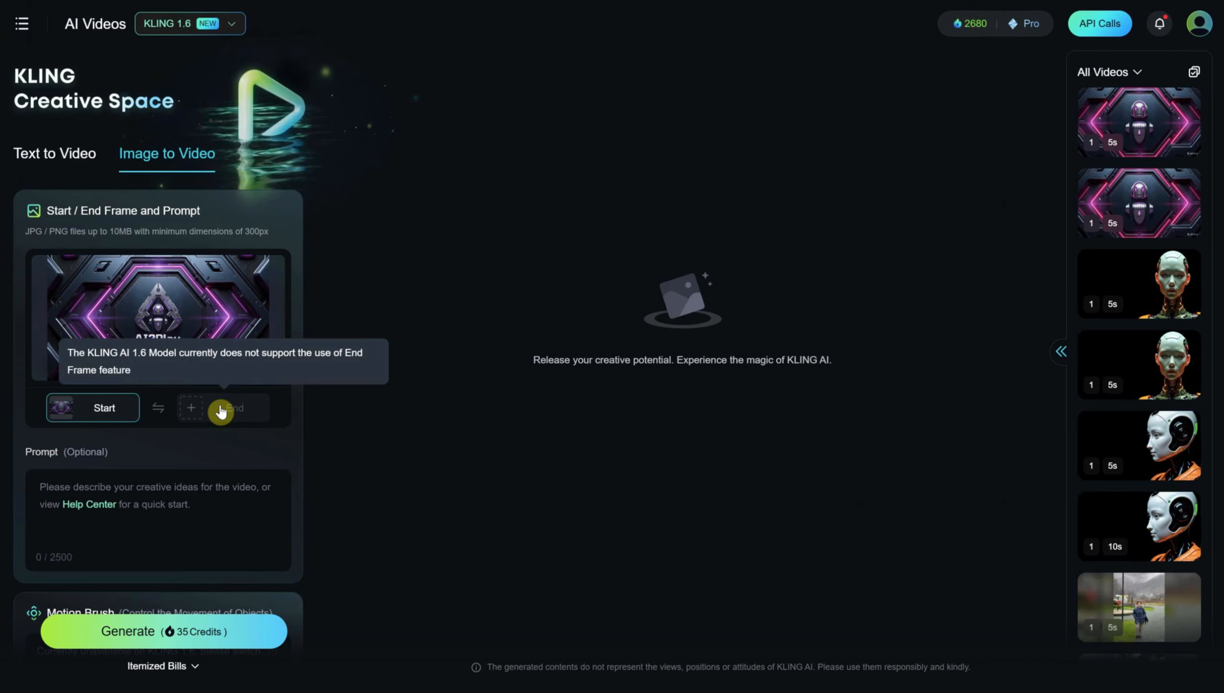
Paste the copied robot prompt as the video prompt and review the creativity, mode, duration, generating count and camera movement settings
left_click(130, 486)
key("ctrl+v")
scroll(257, 485, "down", 5)
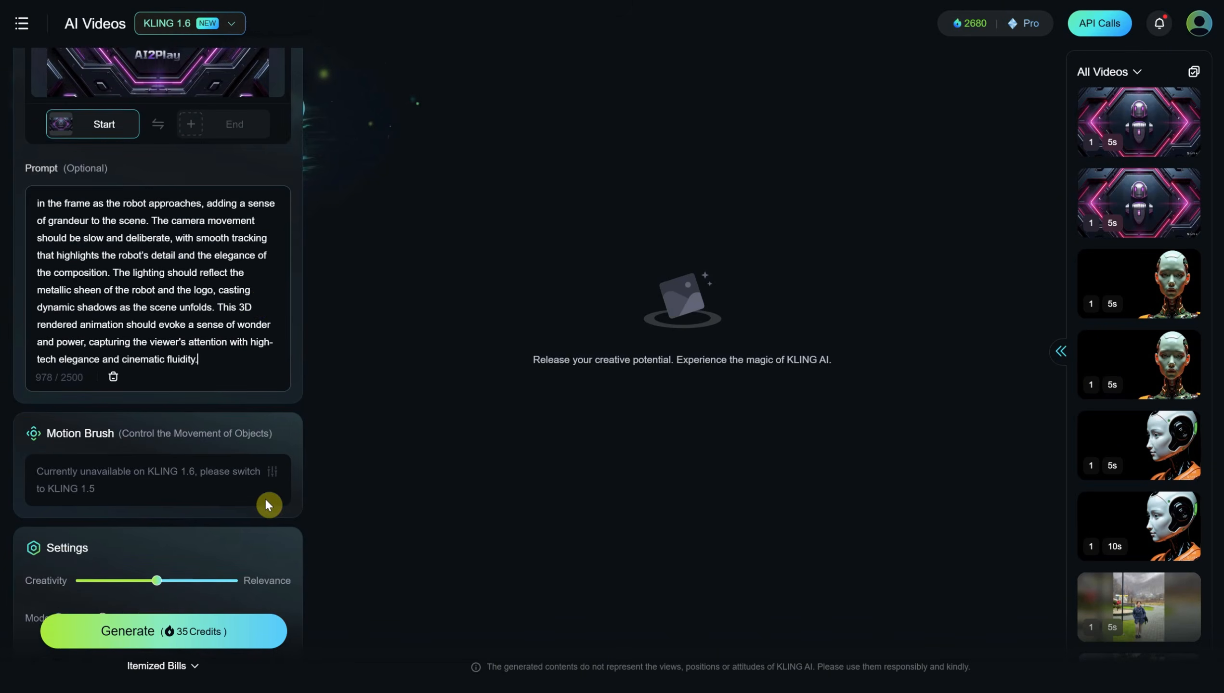
scroll(240, 428, "down", 6)
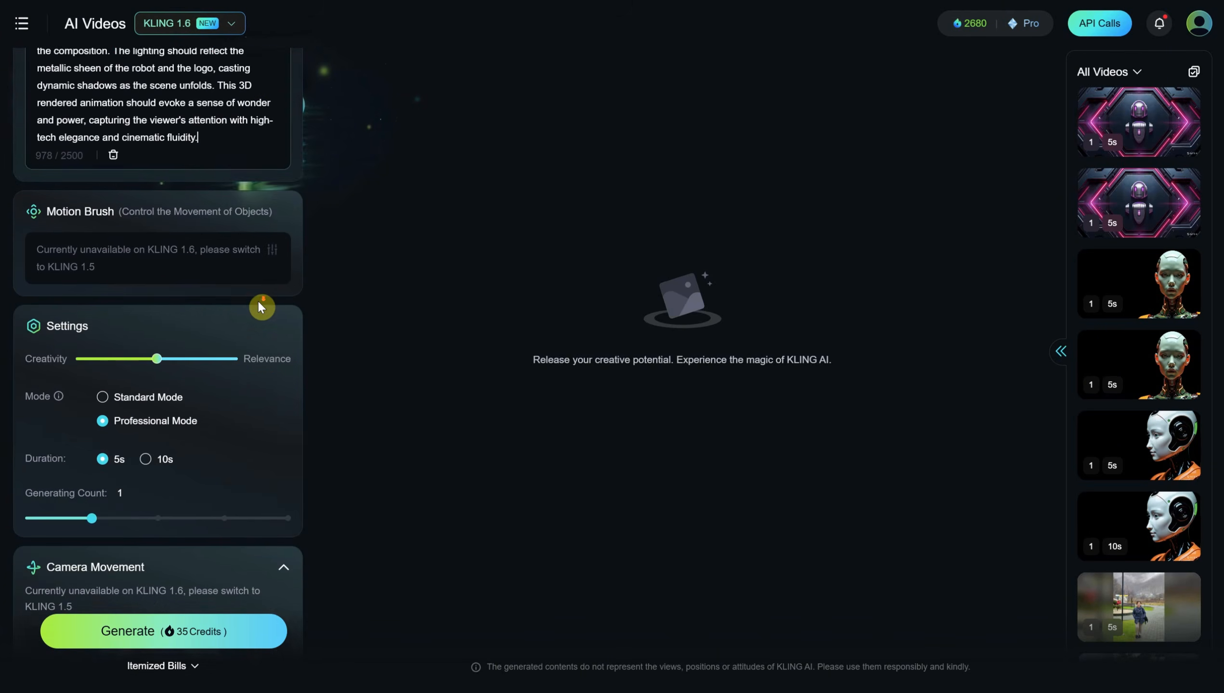
scroll(257, 306, "down", 3)
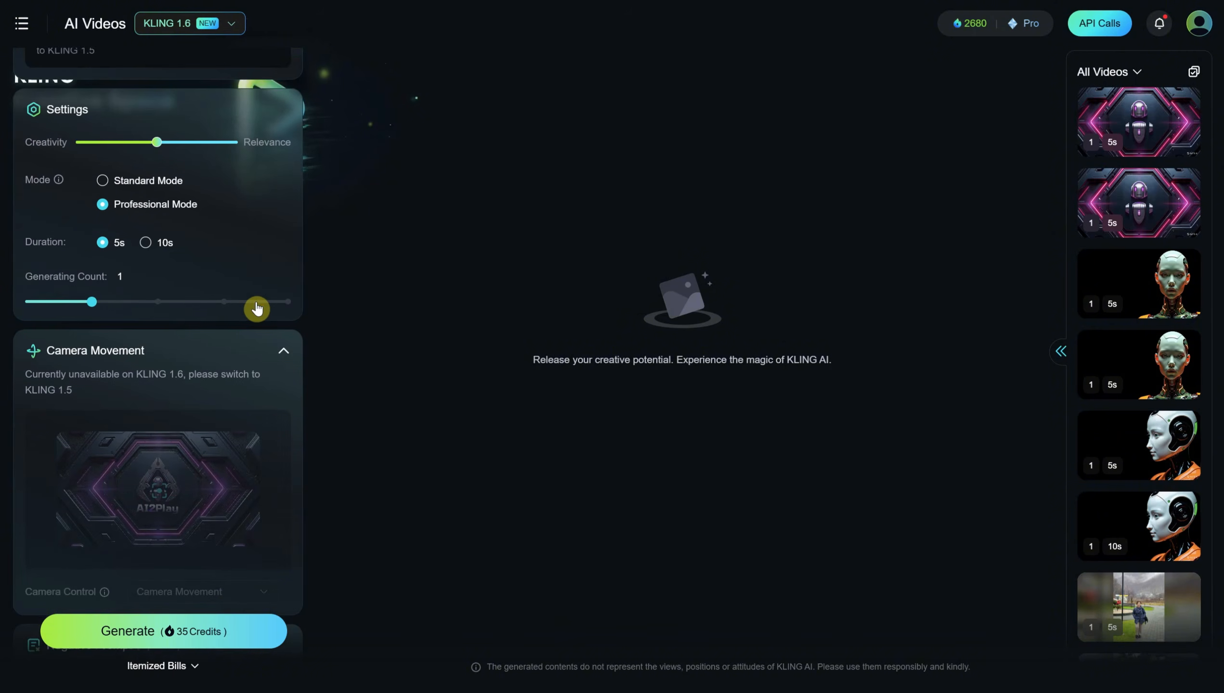
scroll(165, 511, "up", 2)
Generate the 5-second Professional Mode video twice with KLING 1.6, play one result and open the other
left_click(162, 628)
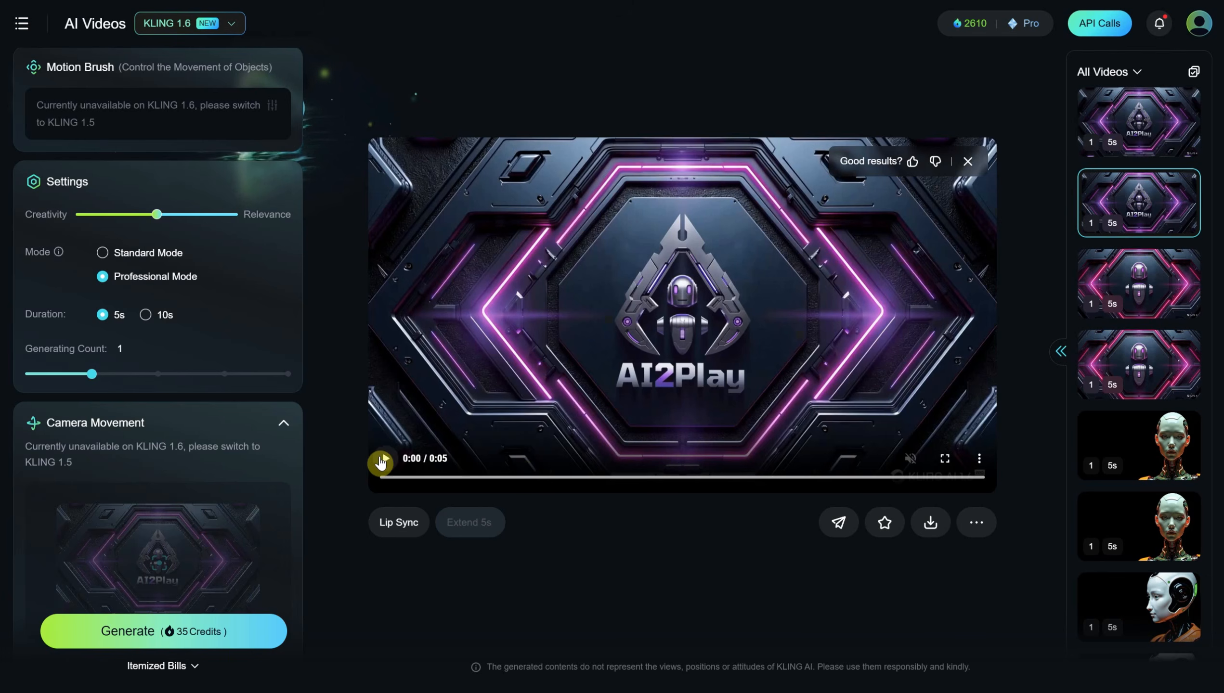
left_click(386, 459)
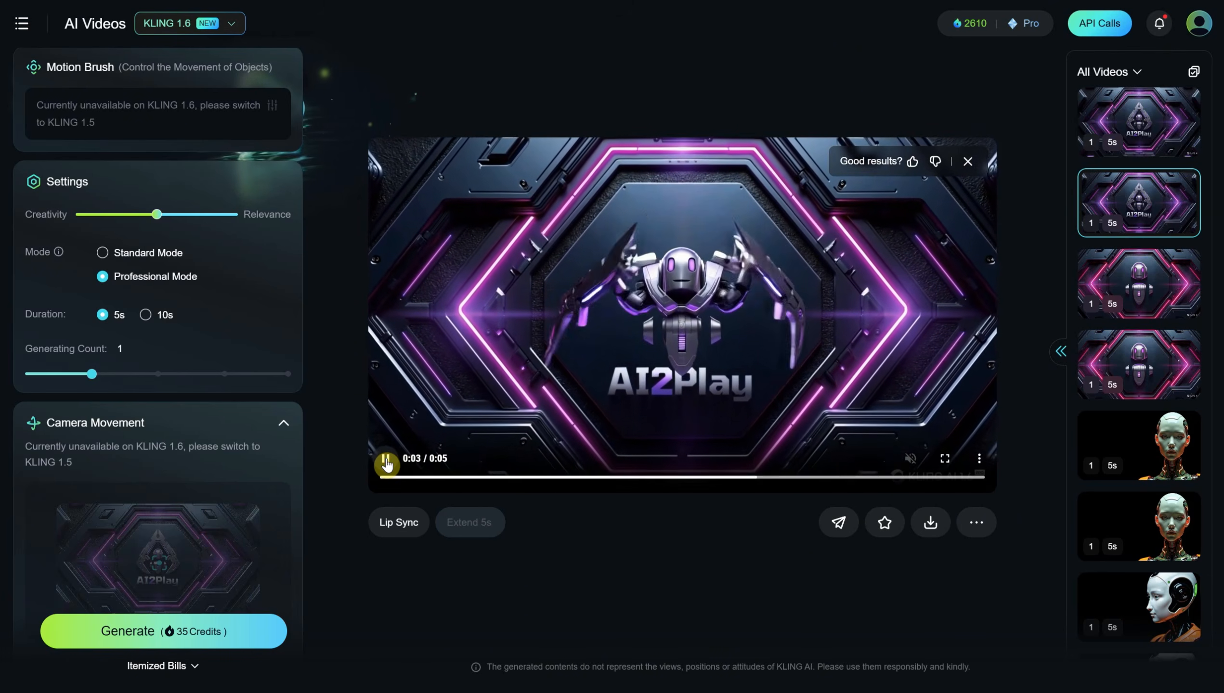
left_click(1134, 124)
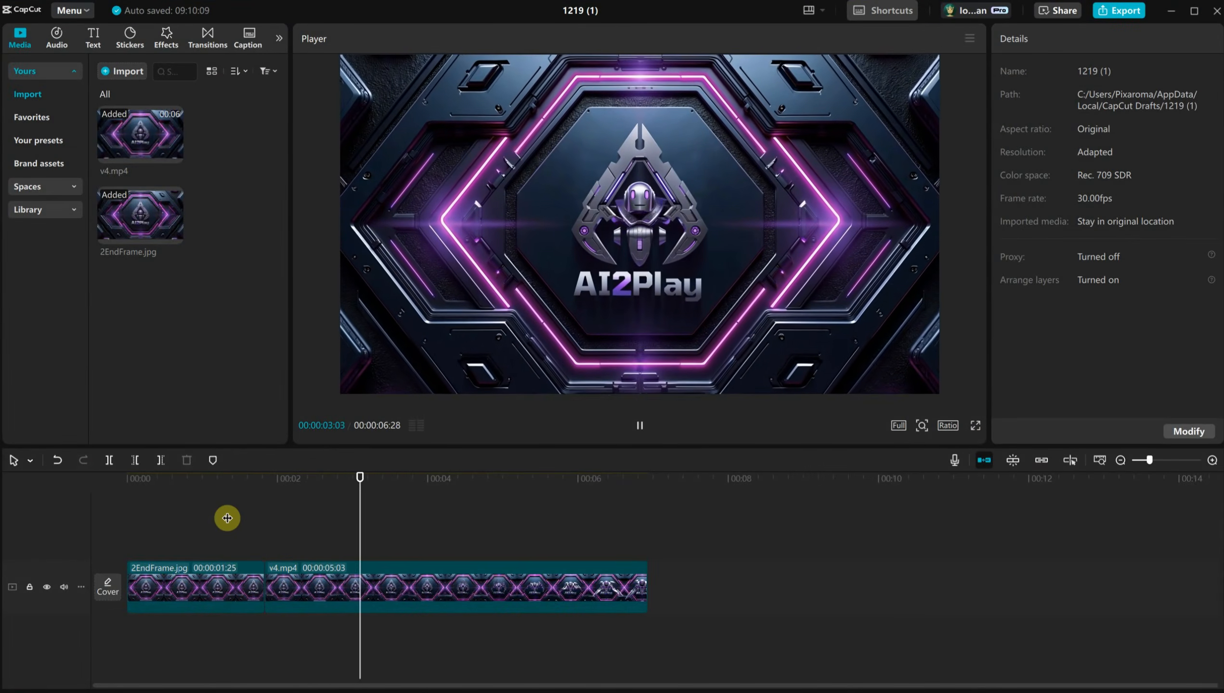
In CapCut, play the sequence and move the 2EndFrame.jpg clip behind the v4.mp4 clip on the timeline
key("space")
left_click_drag(247, 481, 85, 480)
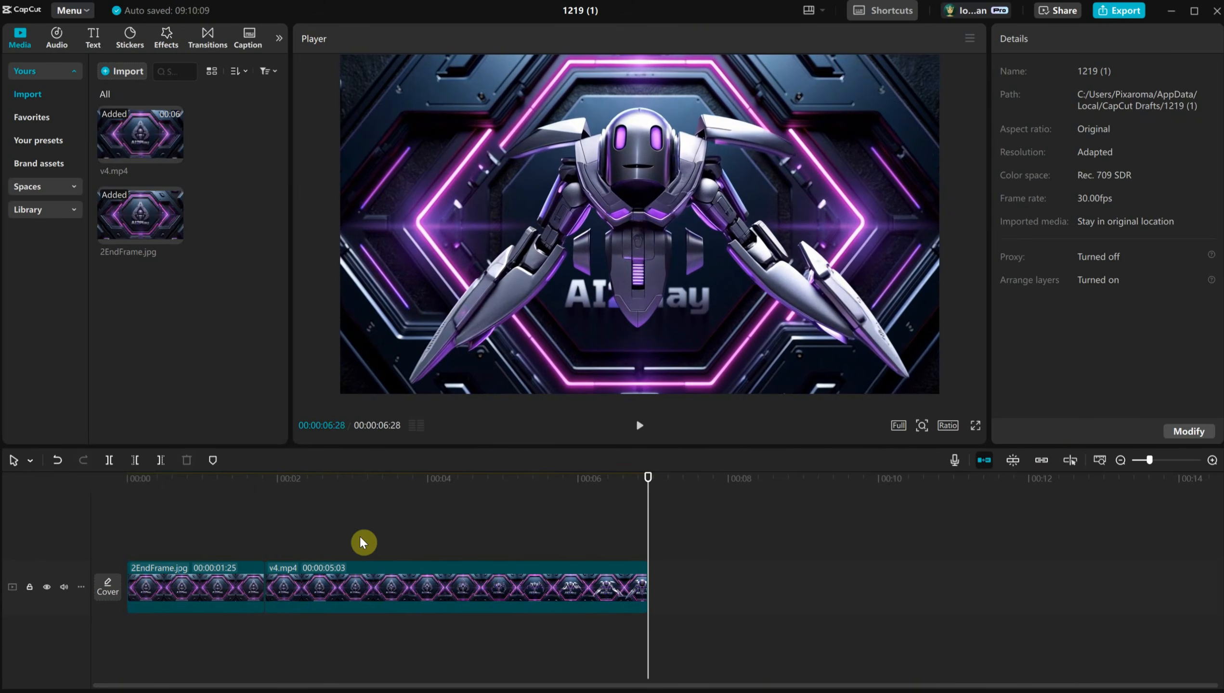
left_click(321, 487)
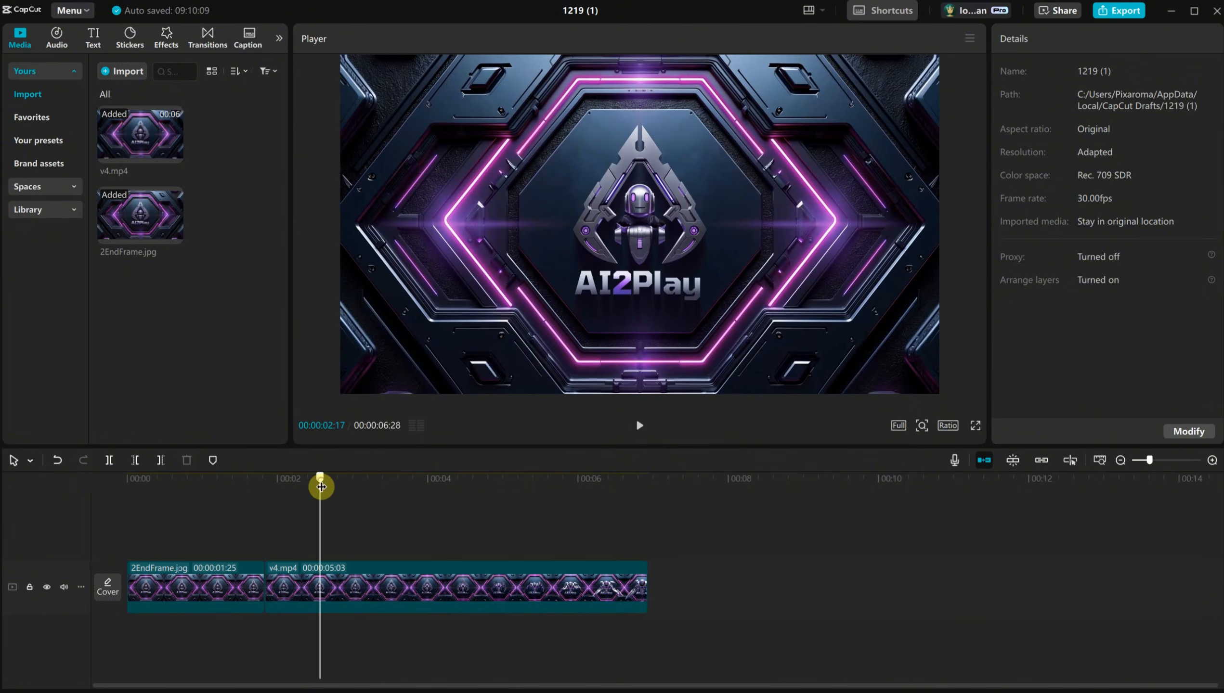
left_click(388, 589)
left_click_drag(239, 592, 566, 588)
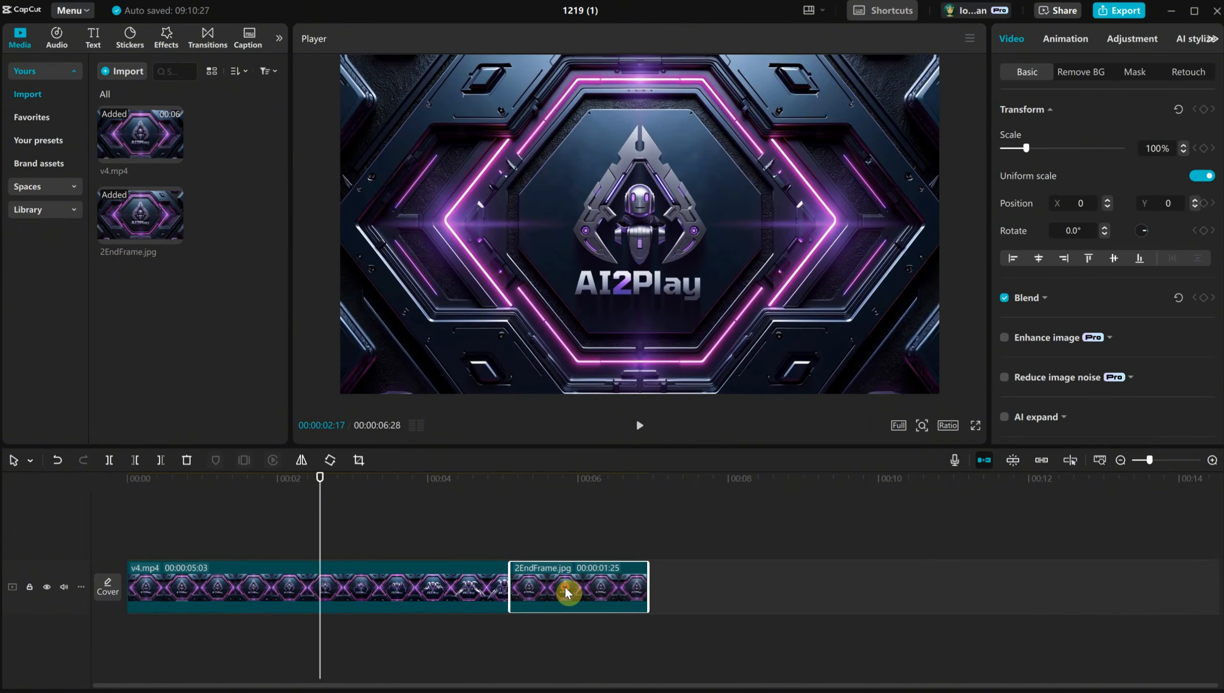
Reverse the v4.mp4 clip on the timeline and play back the result
left_click(522, 505)
left_click_drag(522, 505, 479, 506)
left_click(418, 605)
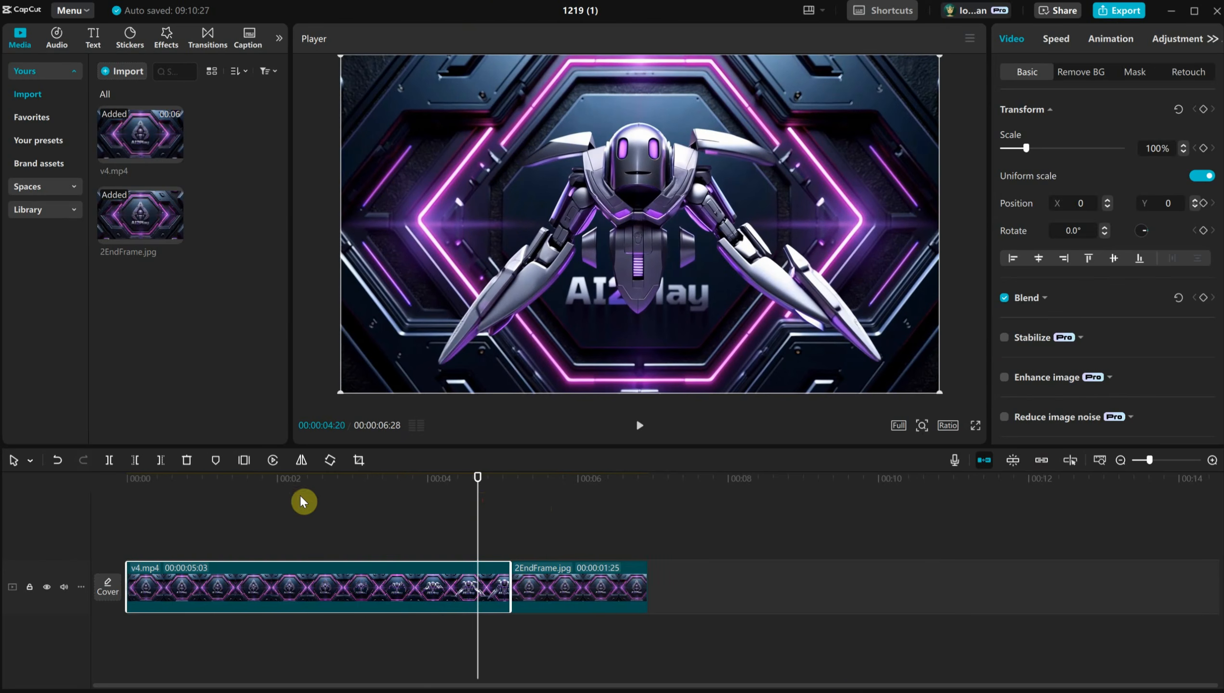
left_click(273, 461)
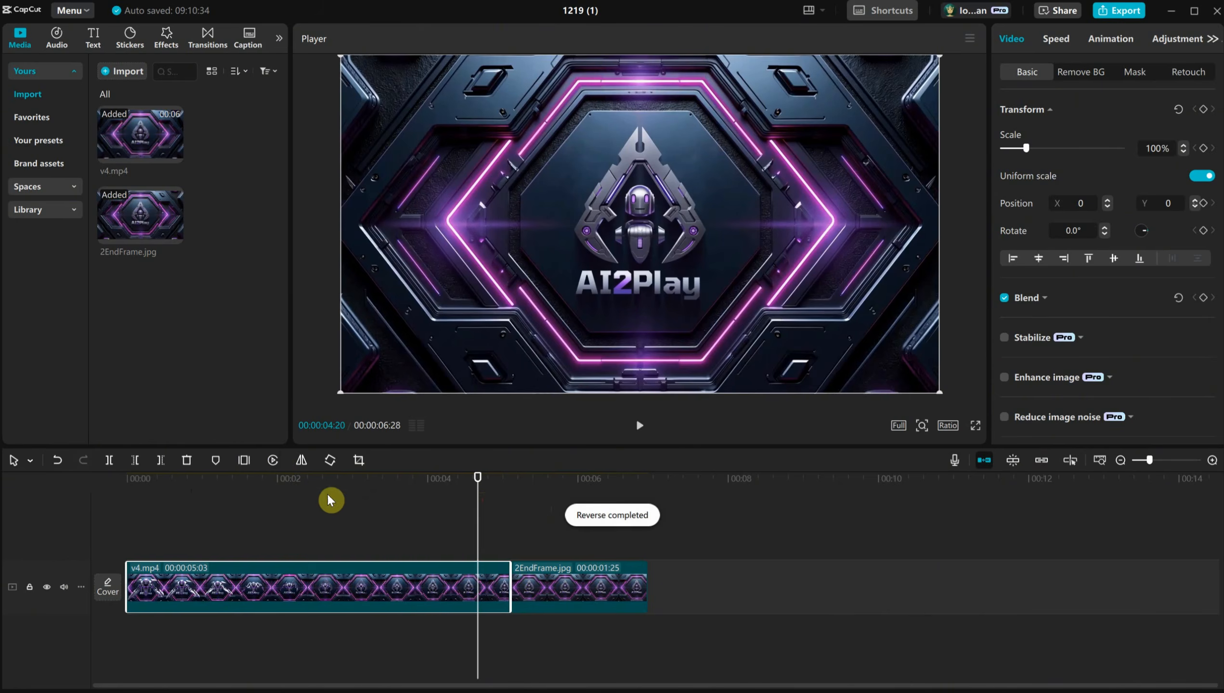
left_click_drag(311, 478, 409, 523)
key("space")
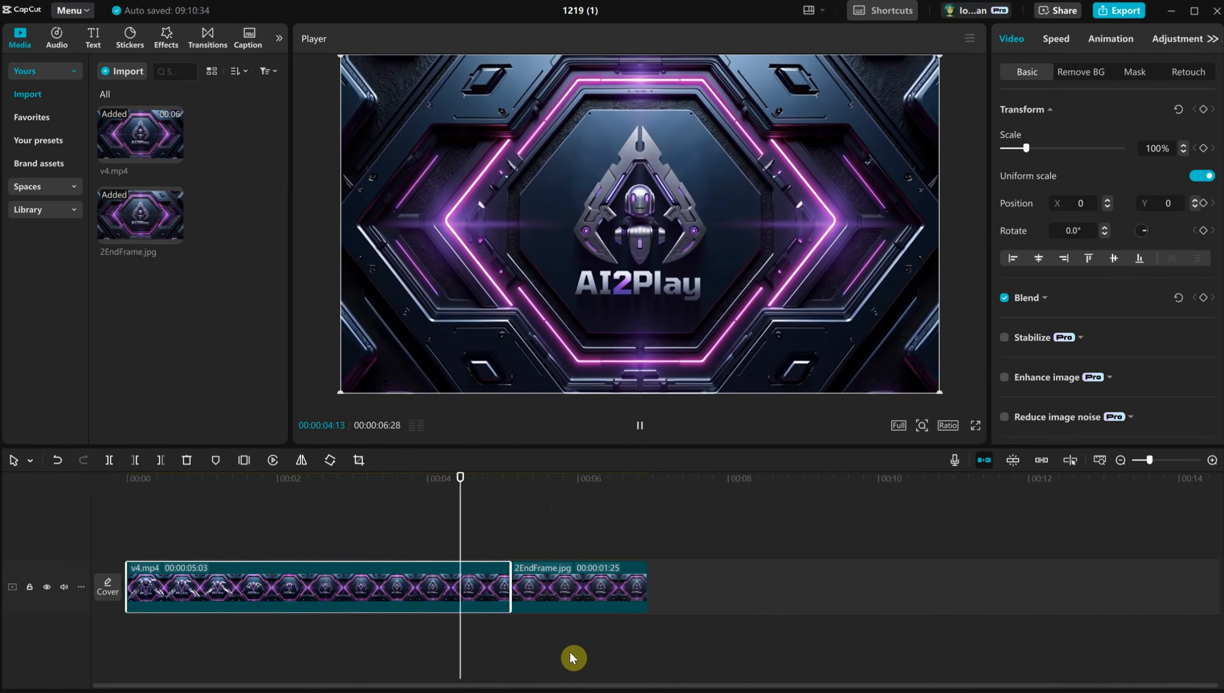
Add the Electric Light transition between v4.mp4 and 2EndFrame.jpg and play it back
left_click(511, 479)
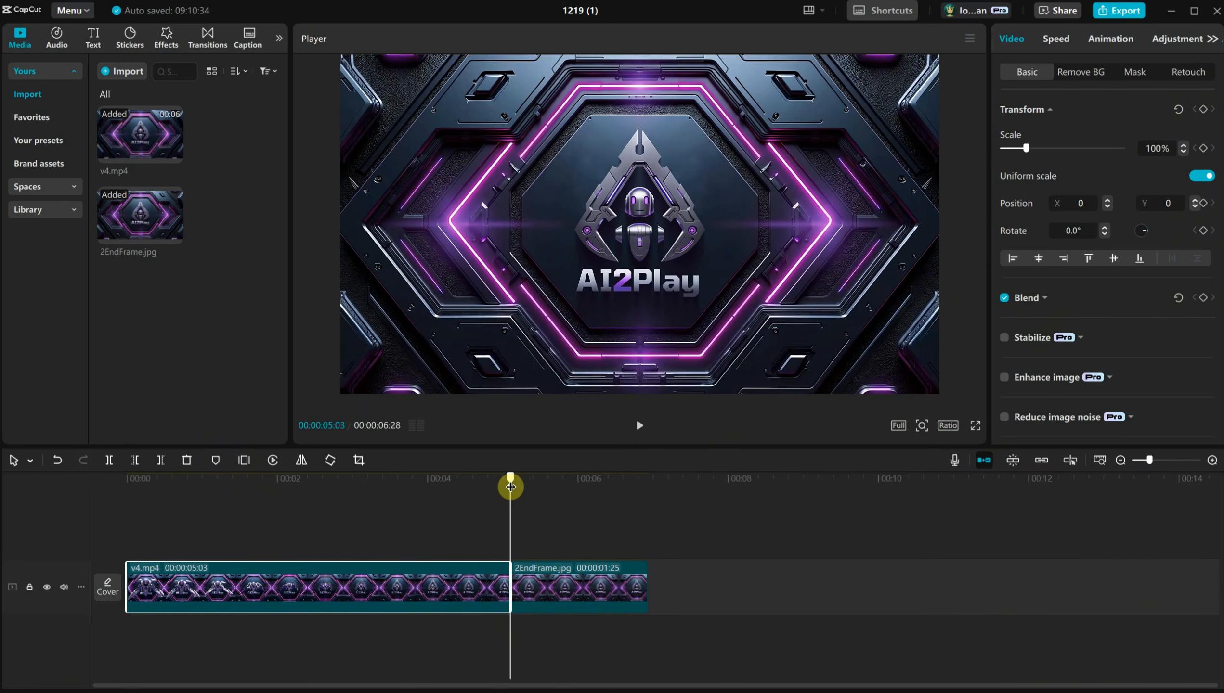
left_click(205, 39)
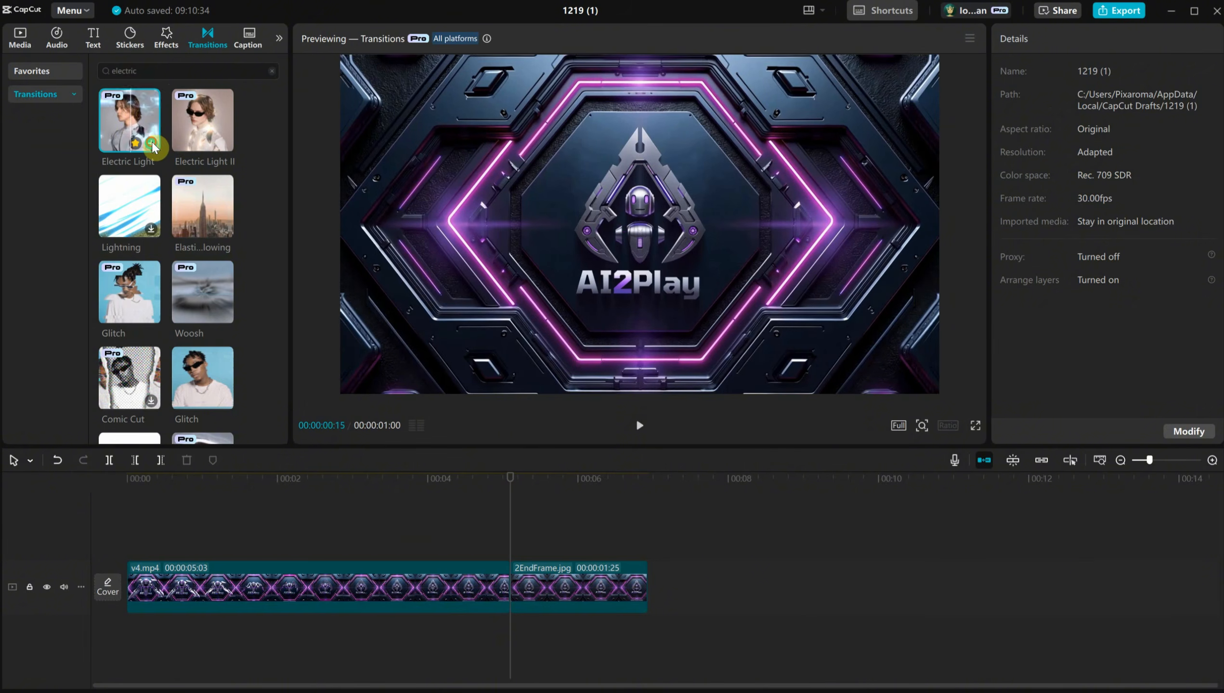
left_click(151, 143)
left_click(721, 391)
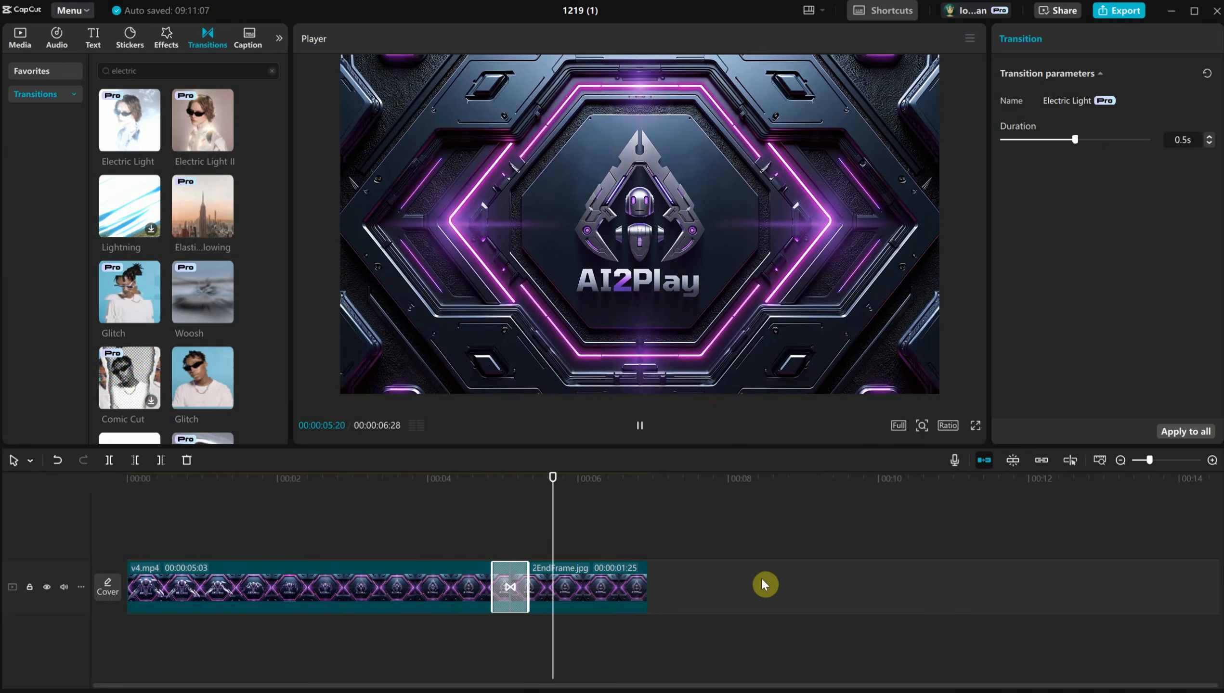
left_click(443, 493)
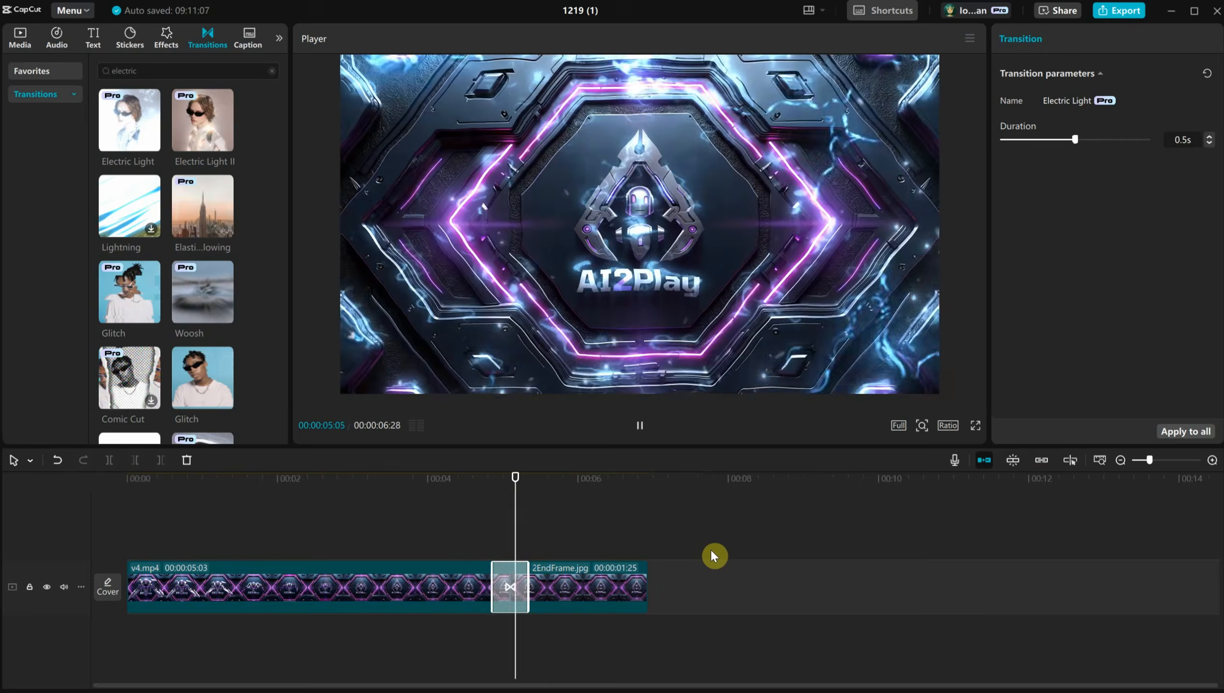
Replace the transition between the two clips with Electric Light II and play back the join
left_click(226, 150)
left_click(437, 481)
key("space")
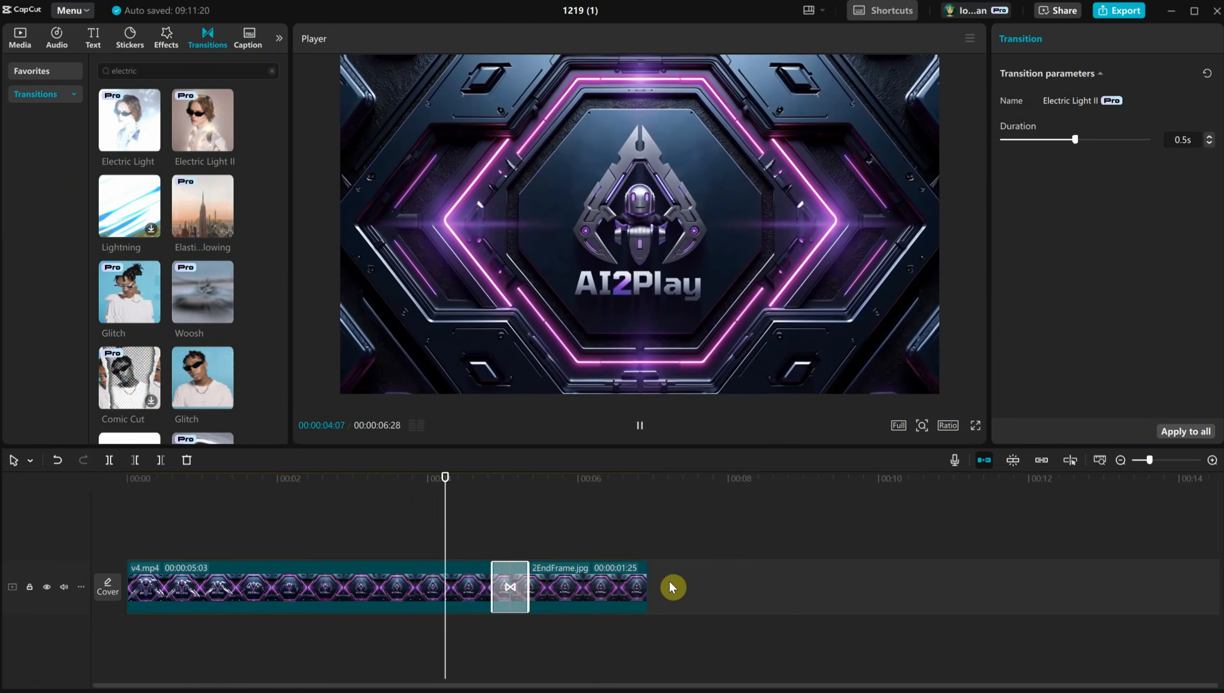
left_click(442, 503)
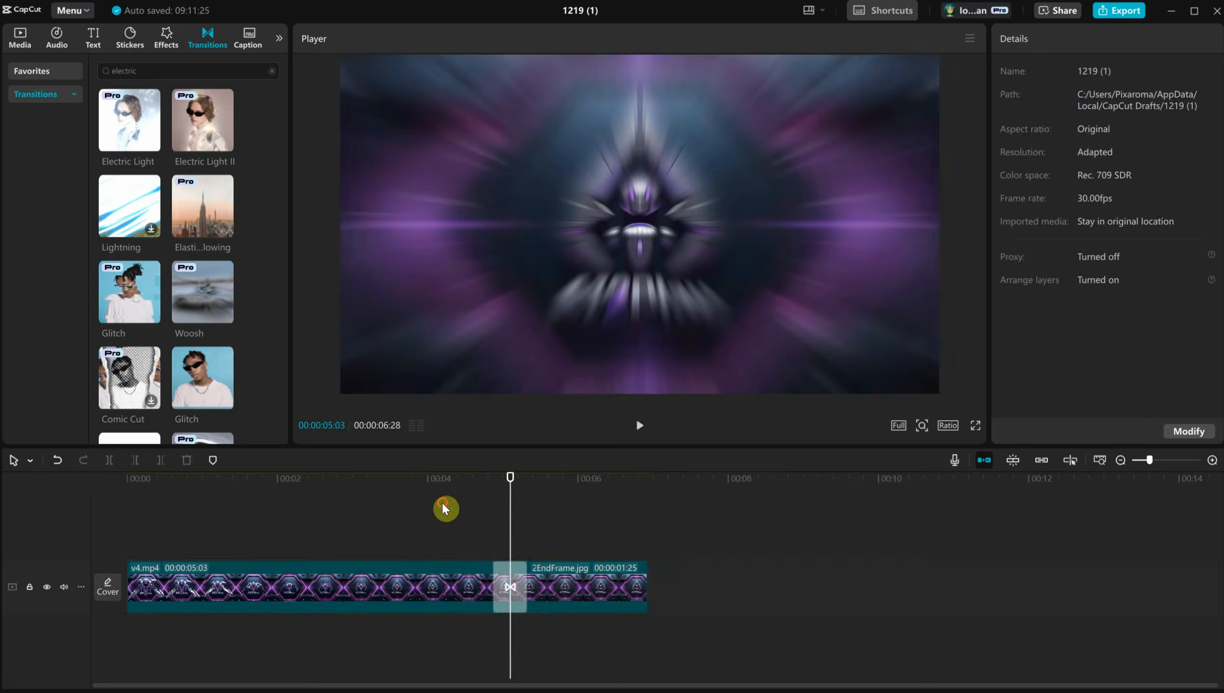
key("space")
Apply the Old TV out animation to the 2EndFrame.jpg clip and play the ending
left_click(603, 586)
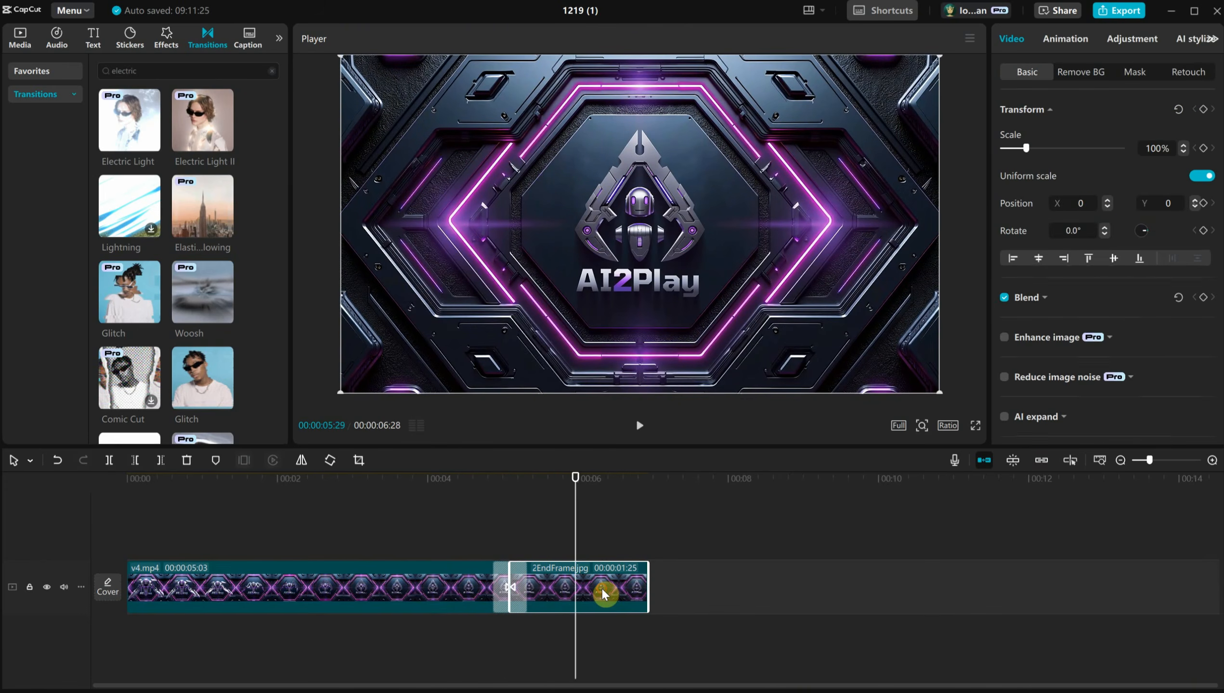
left_click_drag(574, 473, 603, 485)
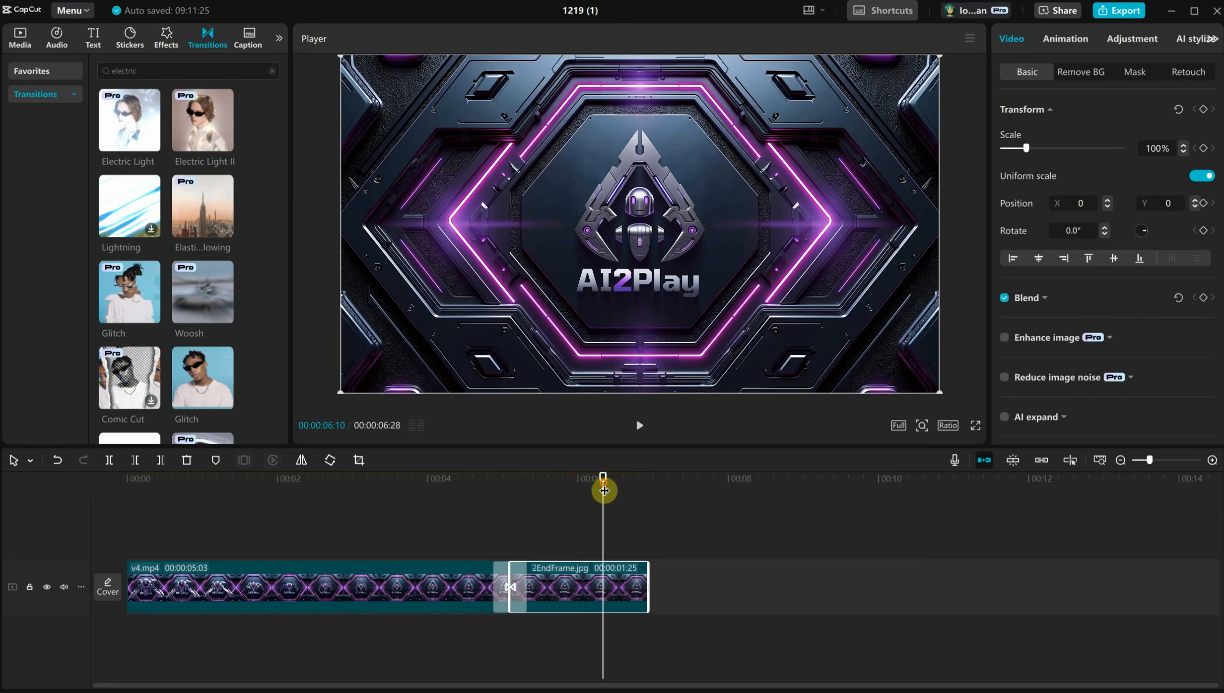
left_click(1064, 40)
left_click(1116, 72)
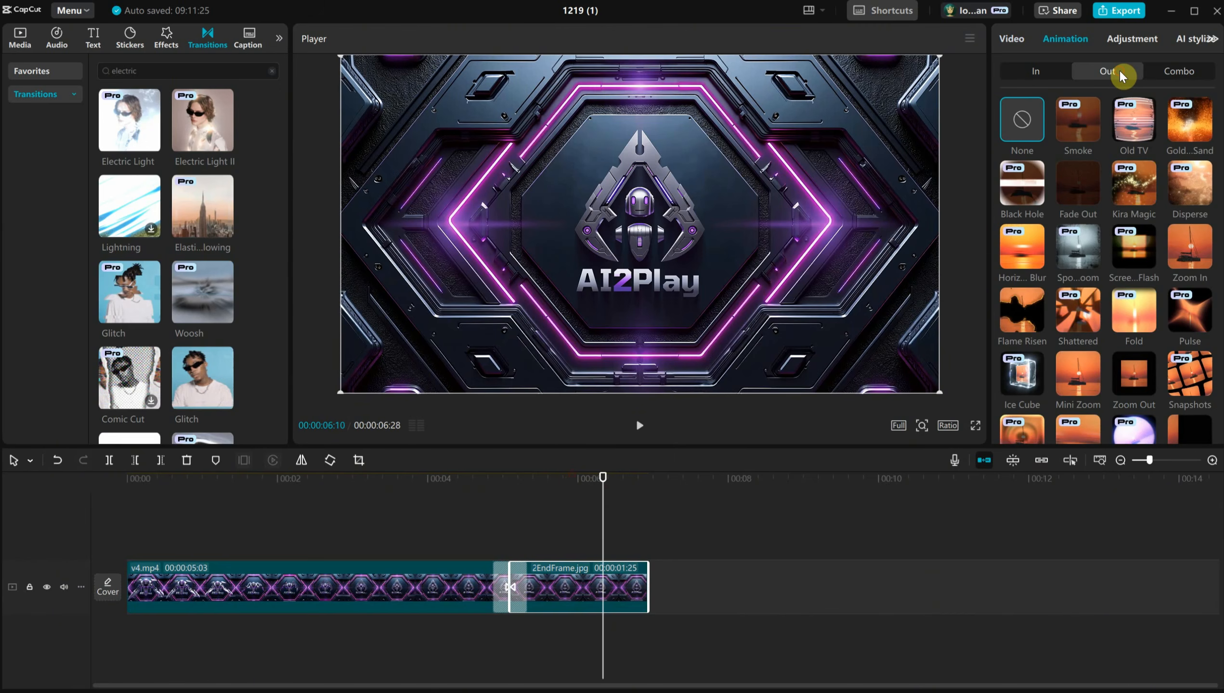
left_click(1132, 127)
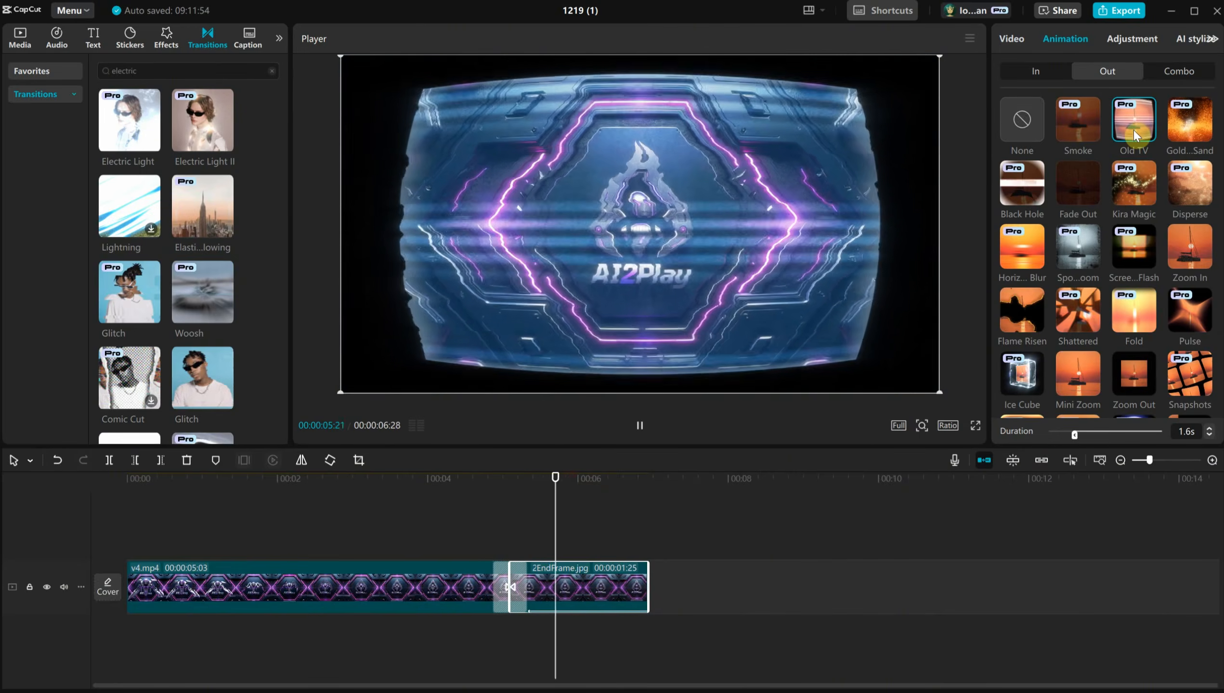
left_click(429, 508)
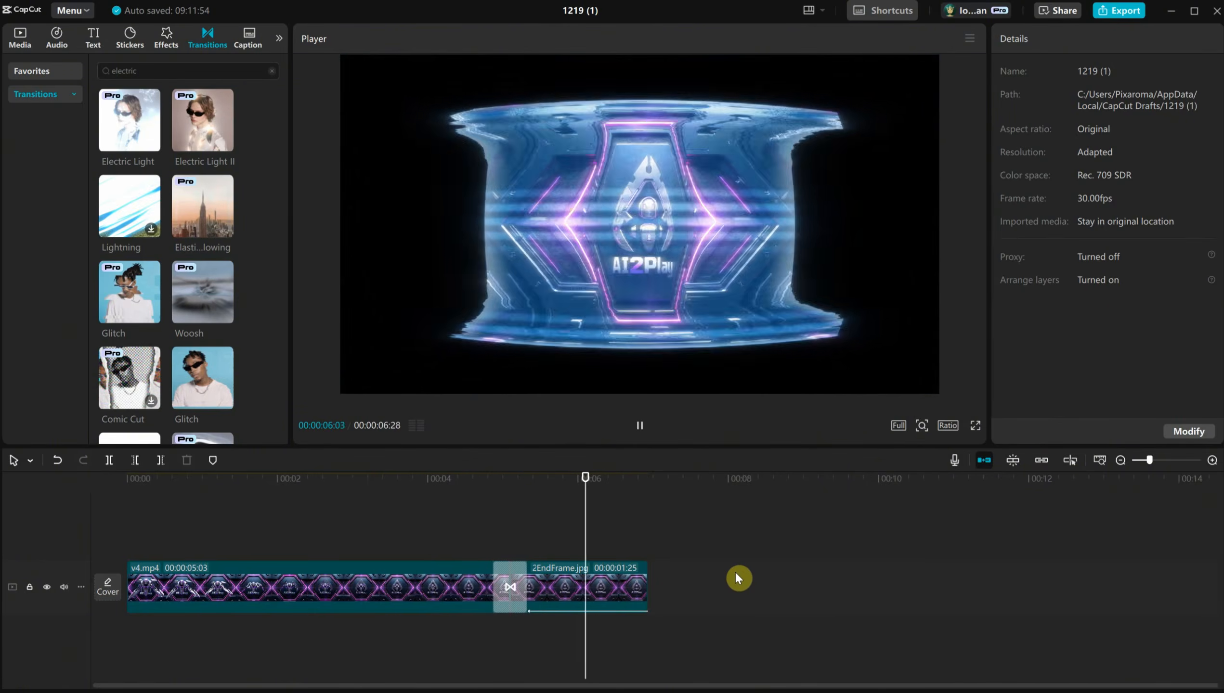
key("space")
Try the Glitch transition from the Glitch category at the join of the two clips and play it back
left_click(508, 511)
left_click(27, 255)
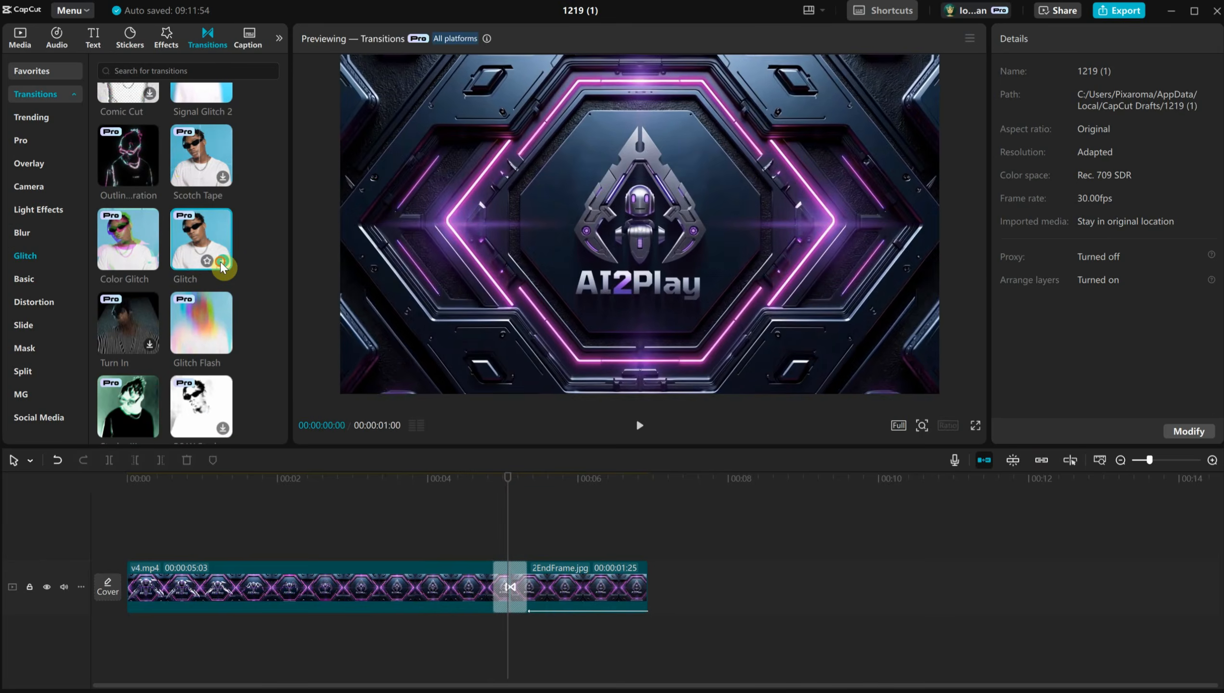
left_click_drag(218, 263, 464, 587)
left_click(443, 522)
key("space")
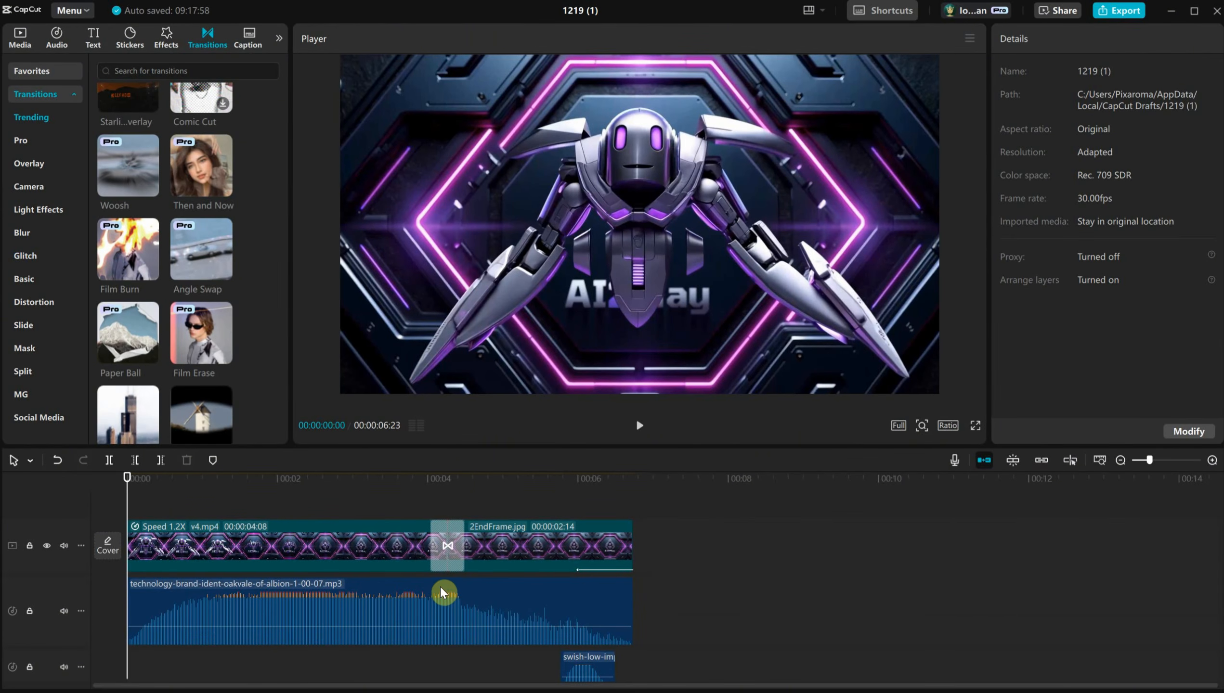
Check the speed settings of the v4.mp4 clip, play the sequence and preview the Then and Now transition
left_click(212, 546)
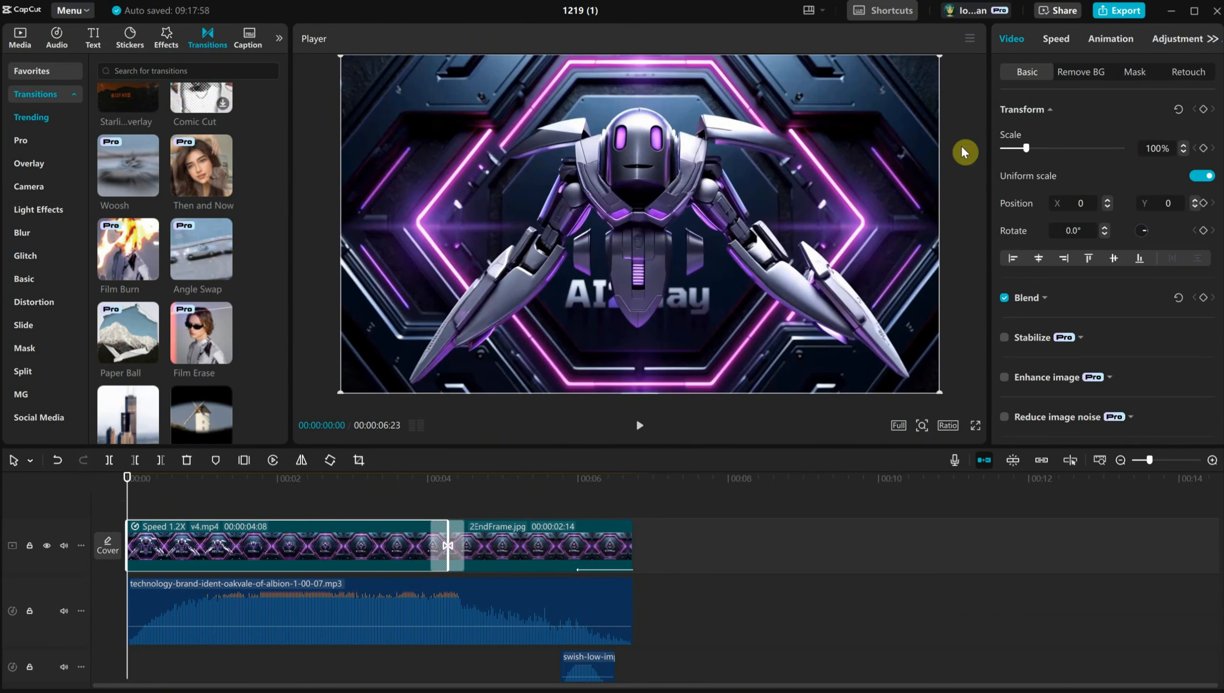
left_click(1056, 40)
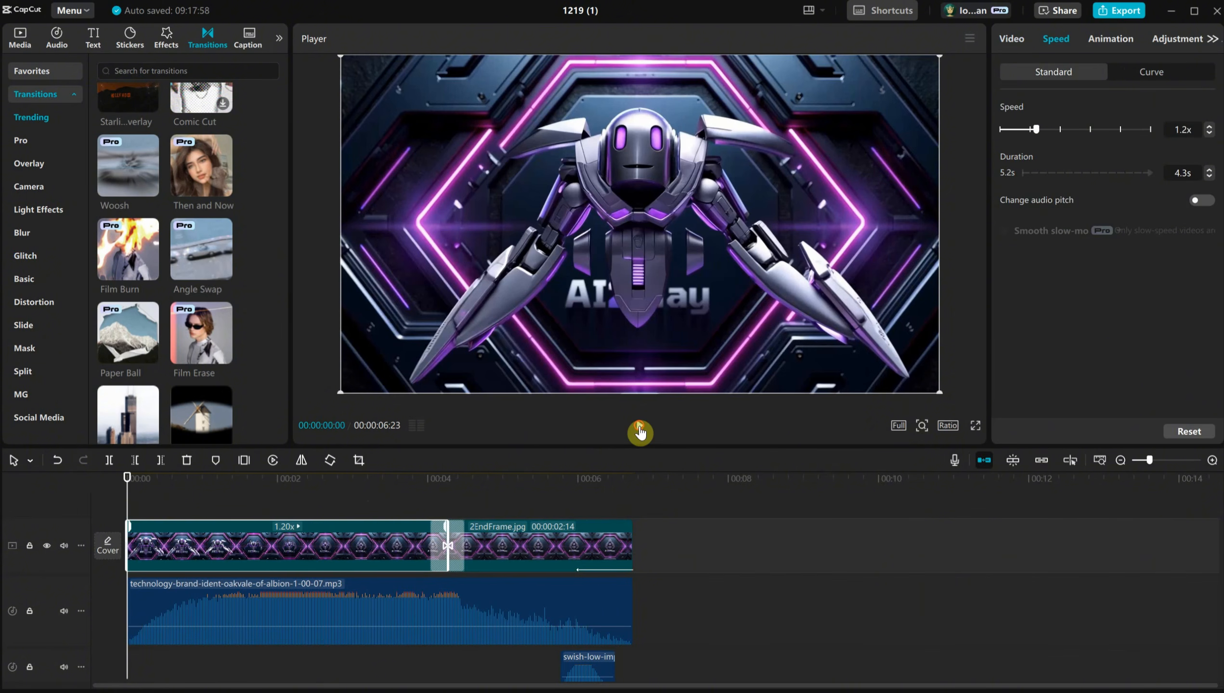
left_click(639, 426)
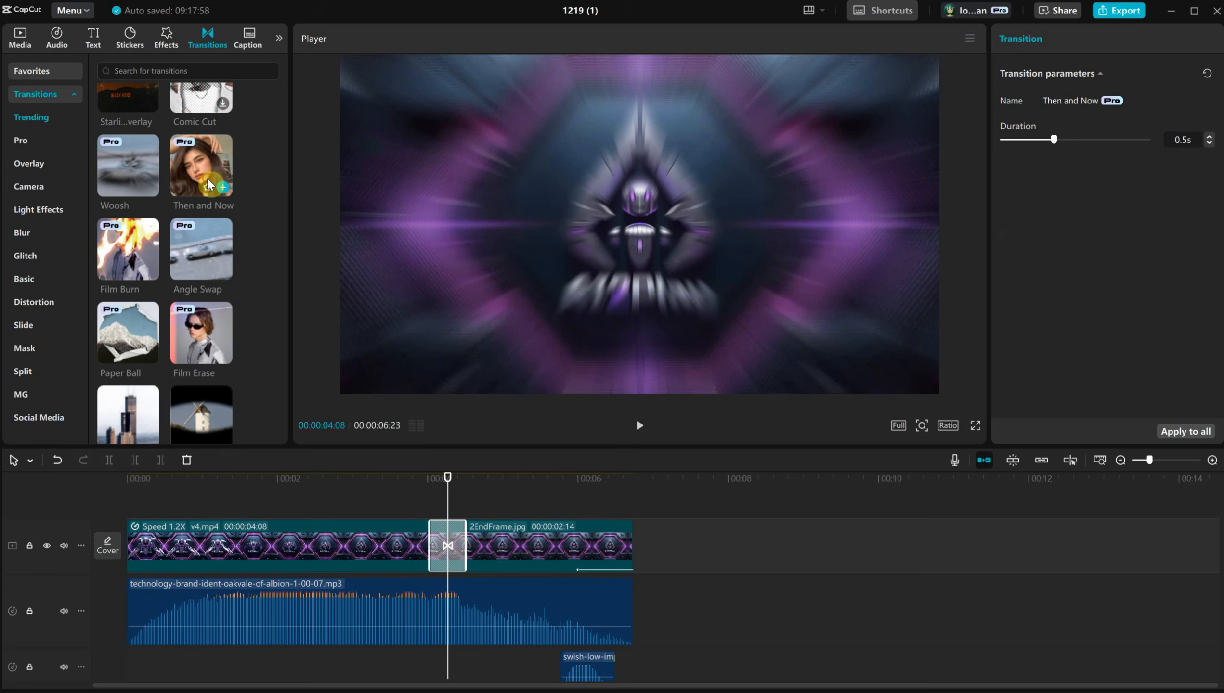
left_click(207, 179)
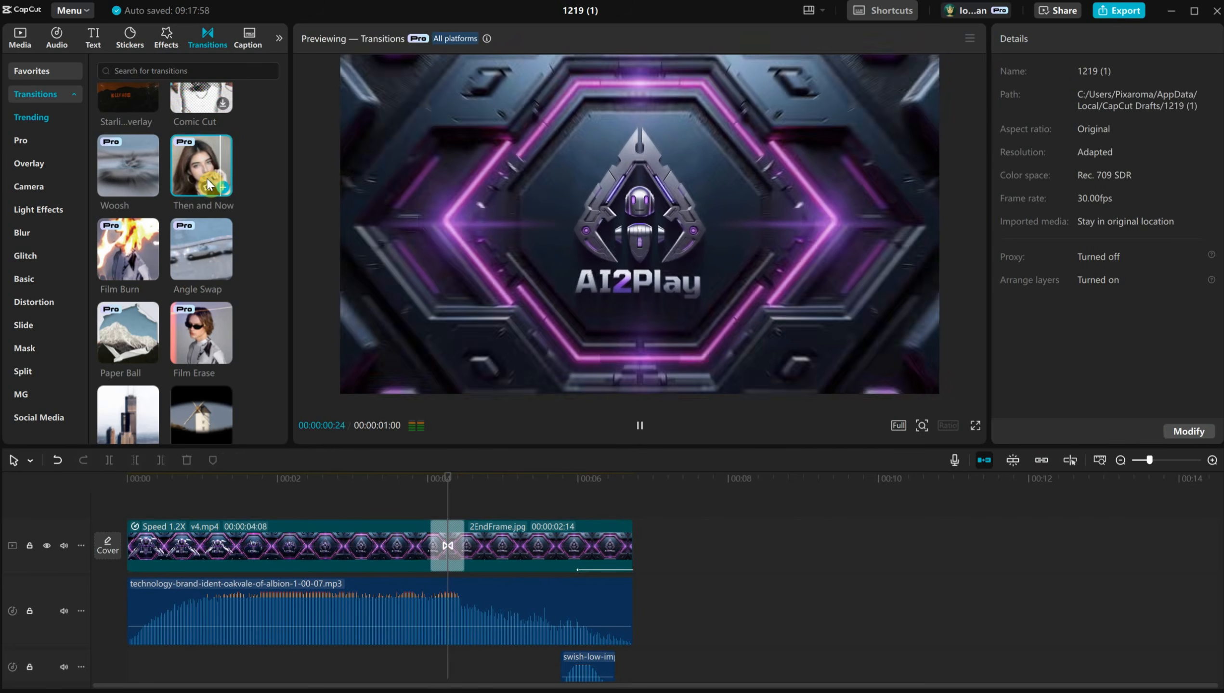
Preview the Shattered and Kira Magic out animations on the 2EndFrame.jpg clip and settle on Ice Cube
left_click(563, 481)
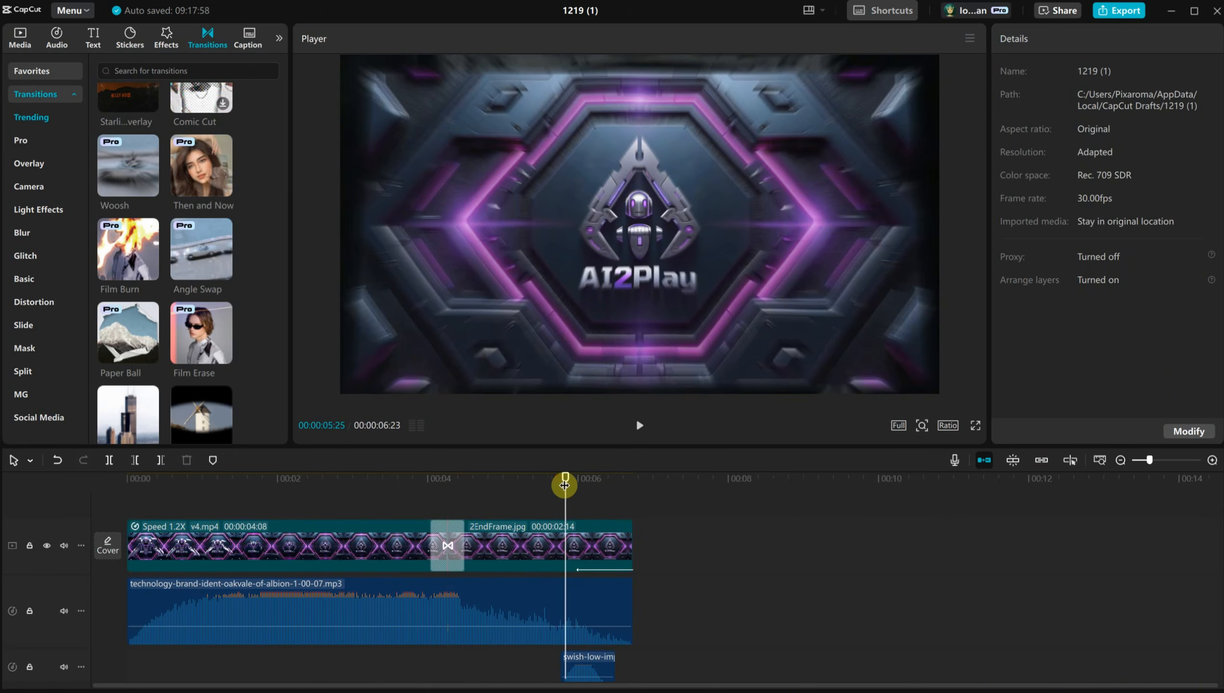
left_click(555, 544)
left_click(572, 480)
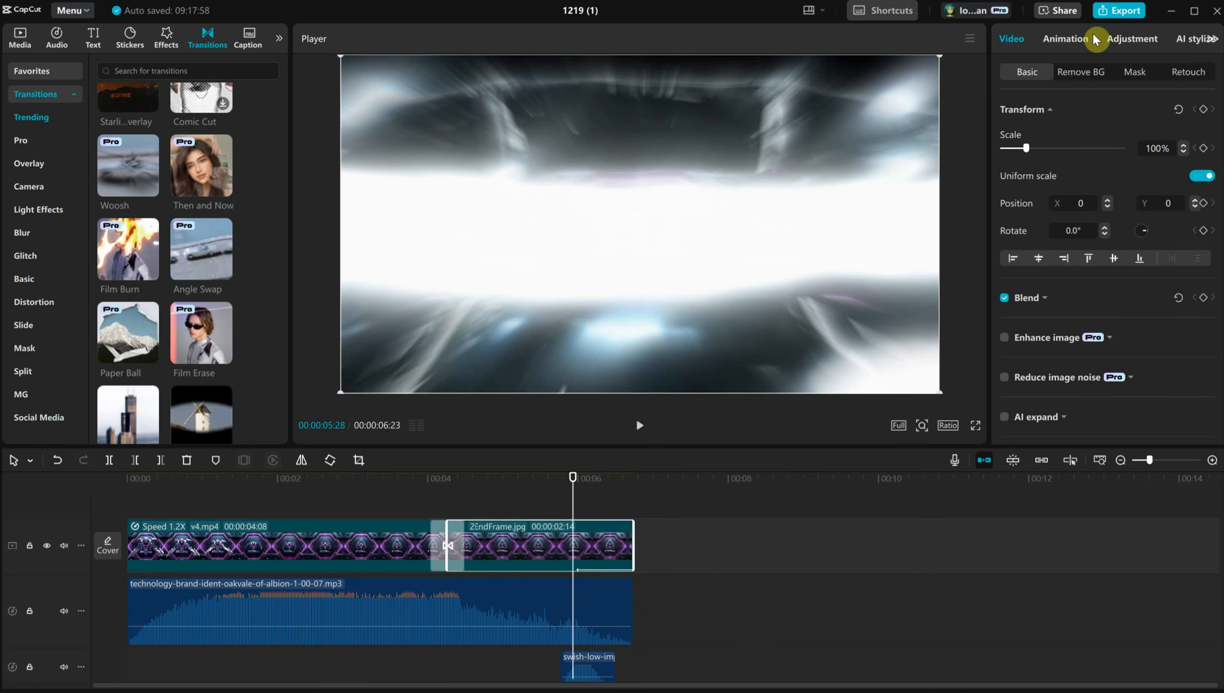
left_click(1044, 45)
left_click(1105, 70)
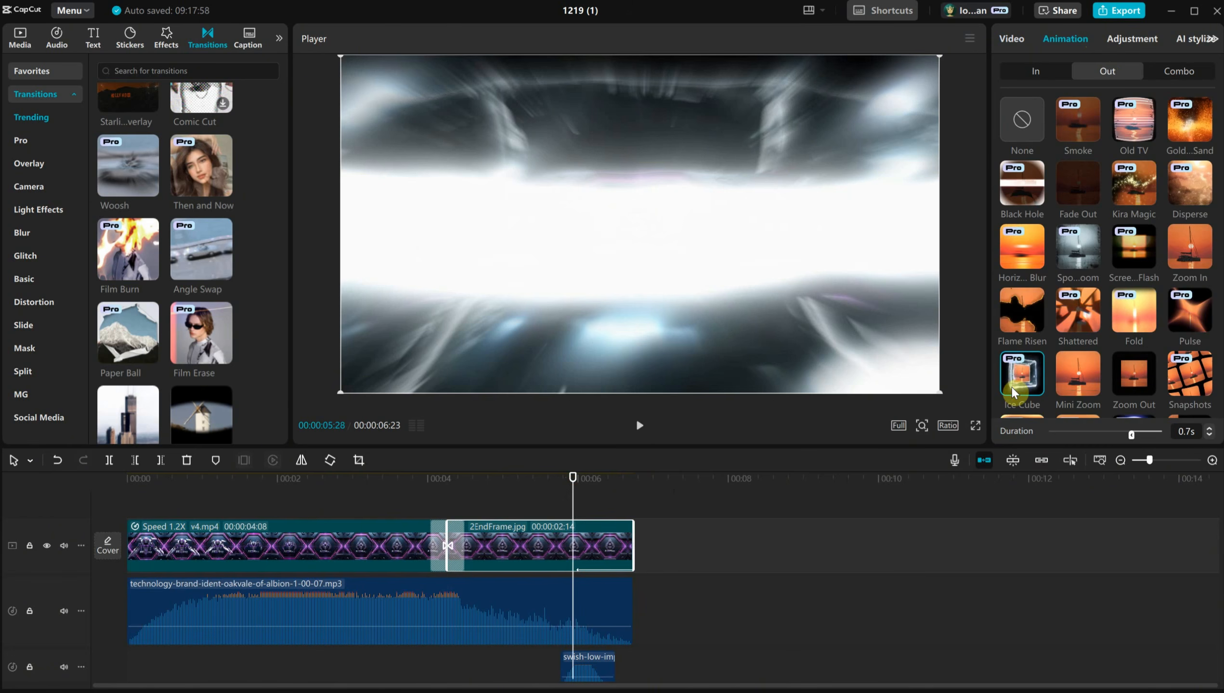
left_click(1073, 326)
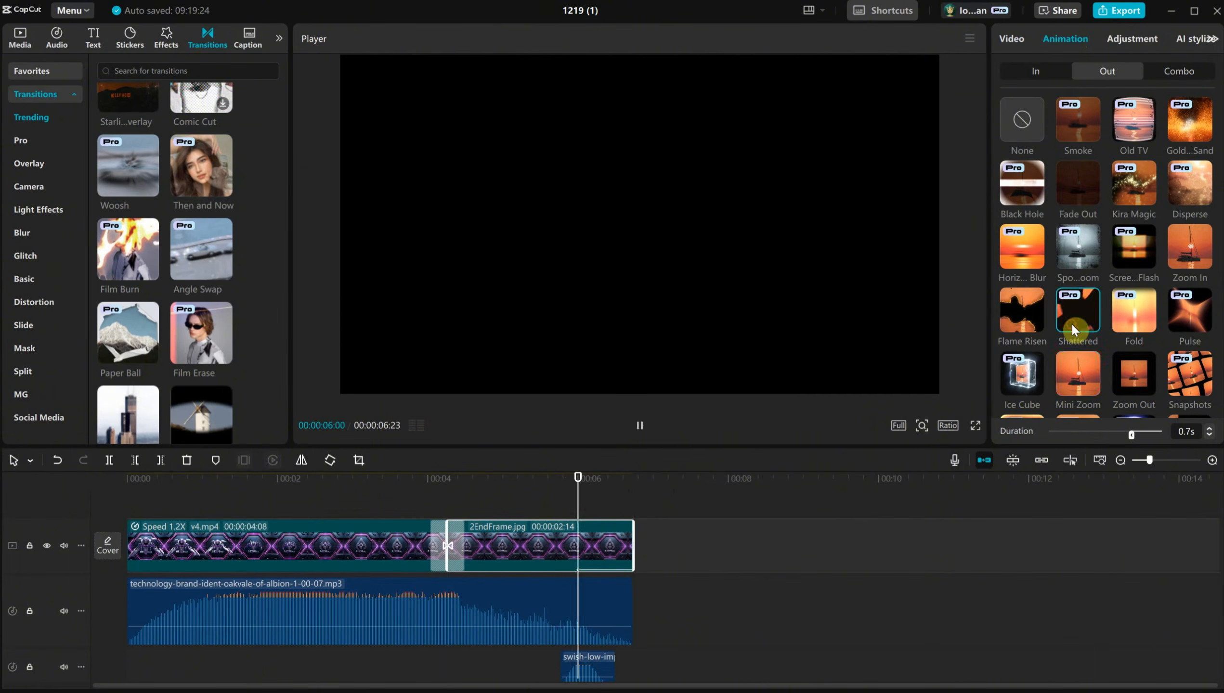
left_click(1136, 185)
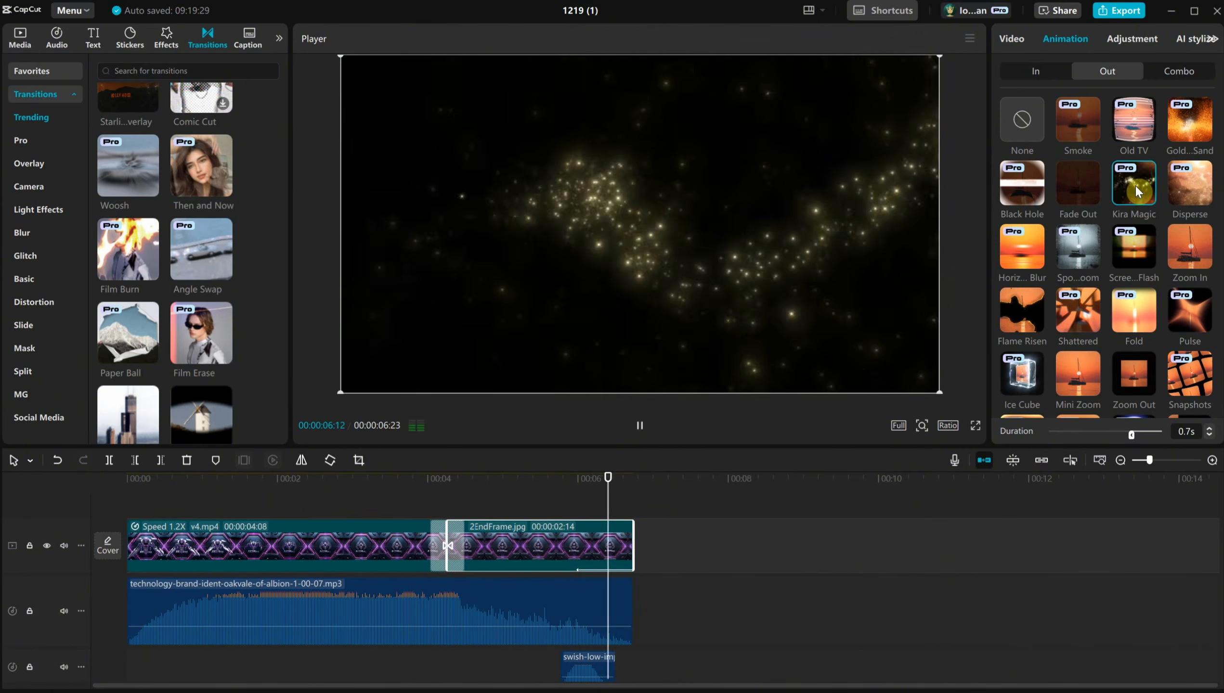
left_click(1022, 384)
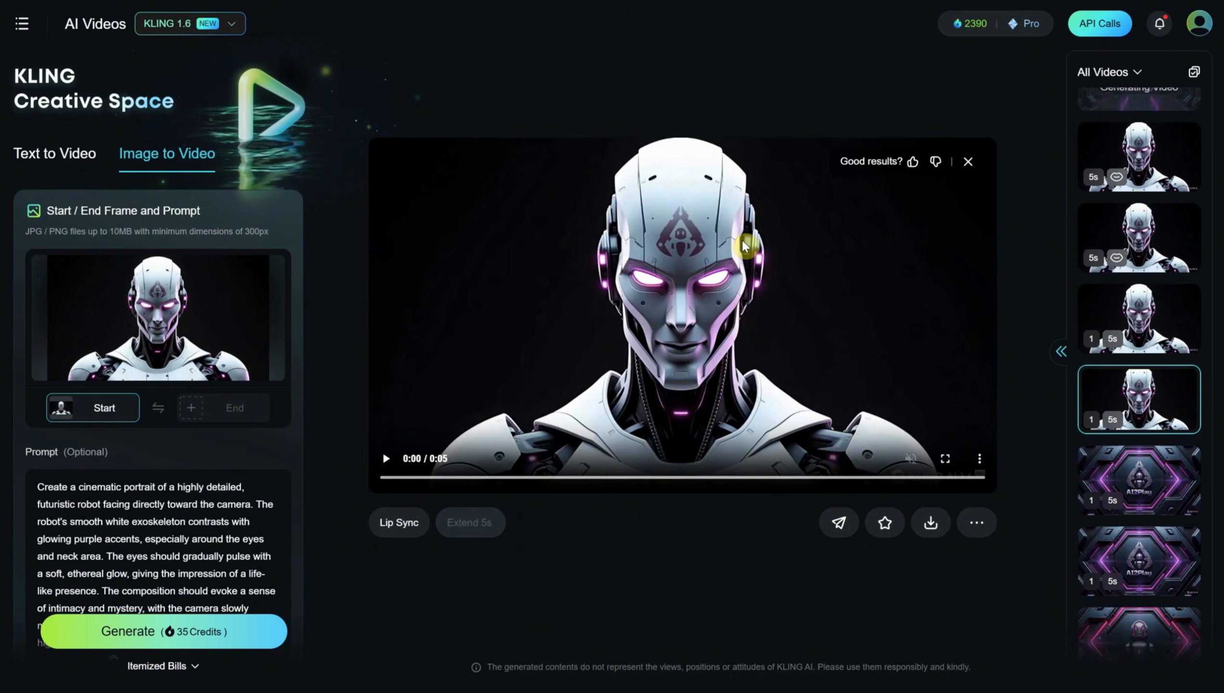
In Kling AI, play the generated robot portrait video and read through its Image to Video prompt
mouse_move(195, 276)
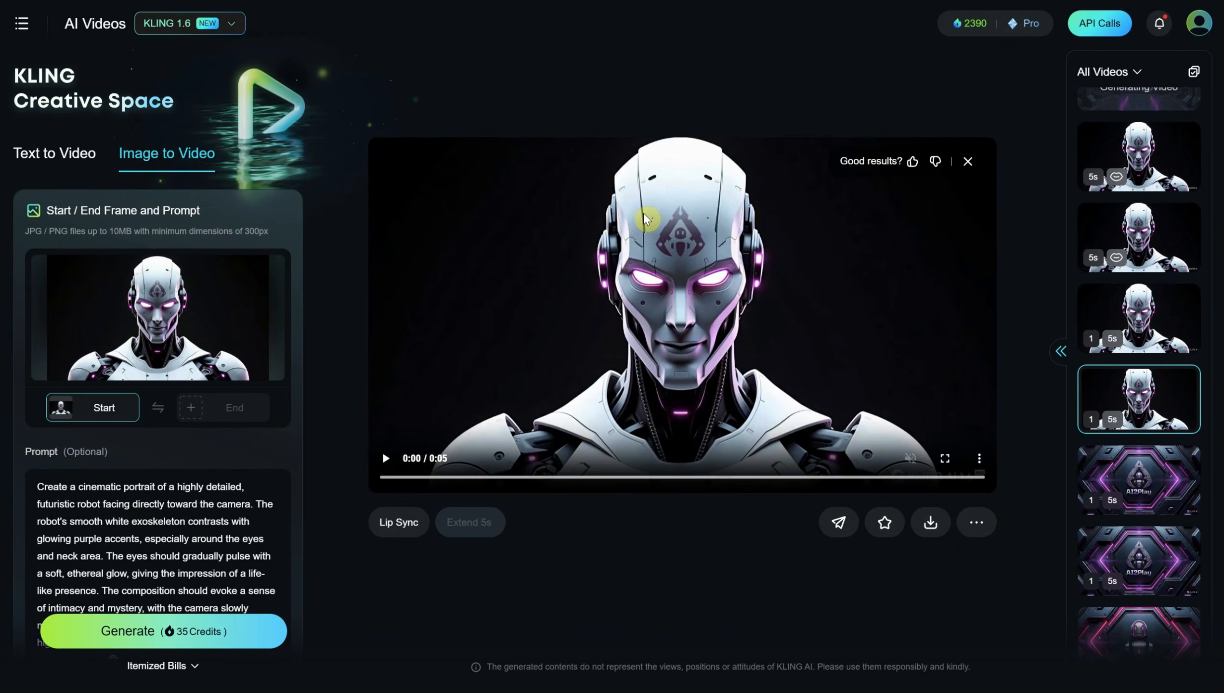
left_click(386, 466)
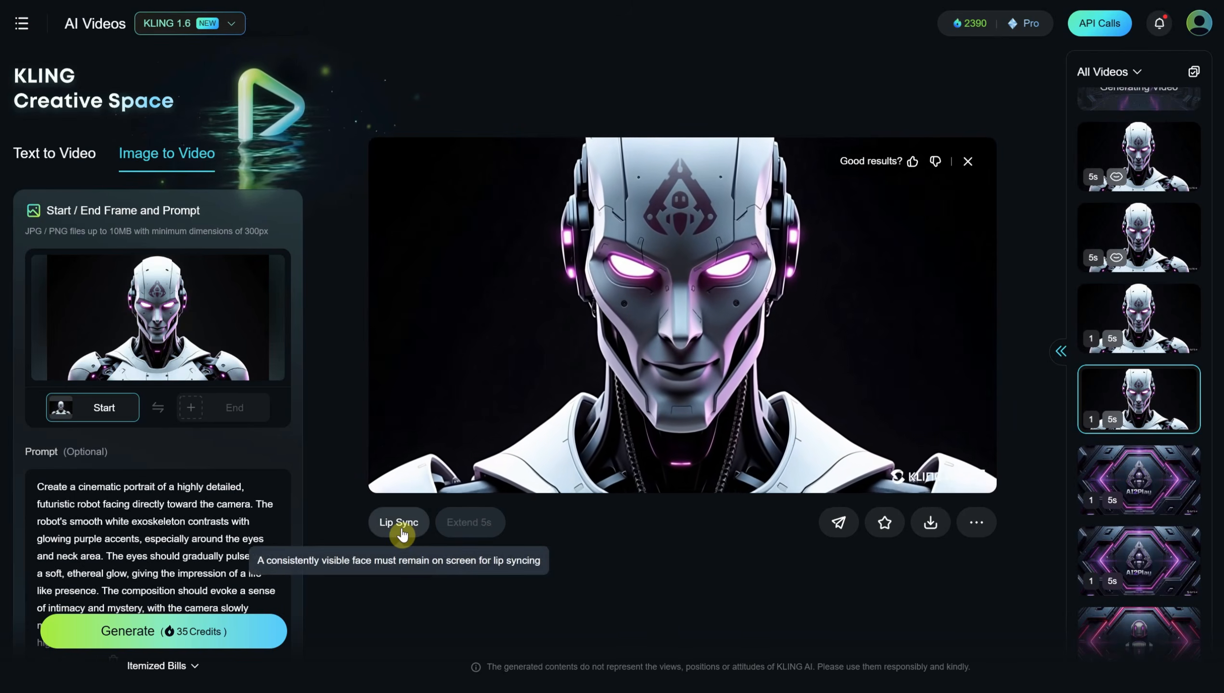
scroll(241, 519, "down", 10)
scroll(172, 449, "up", 5)
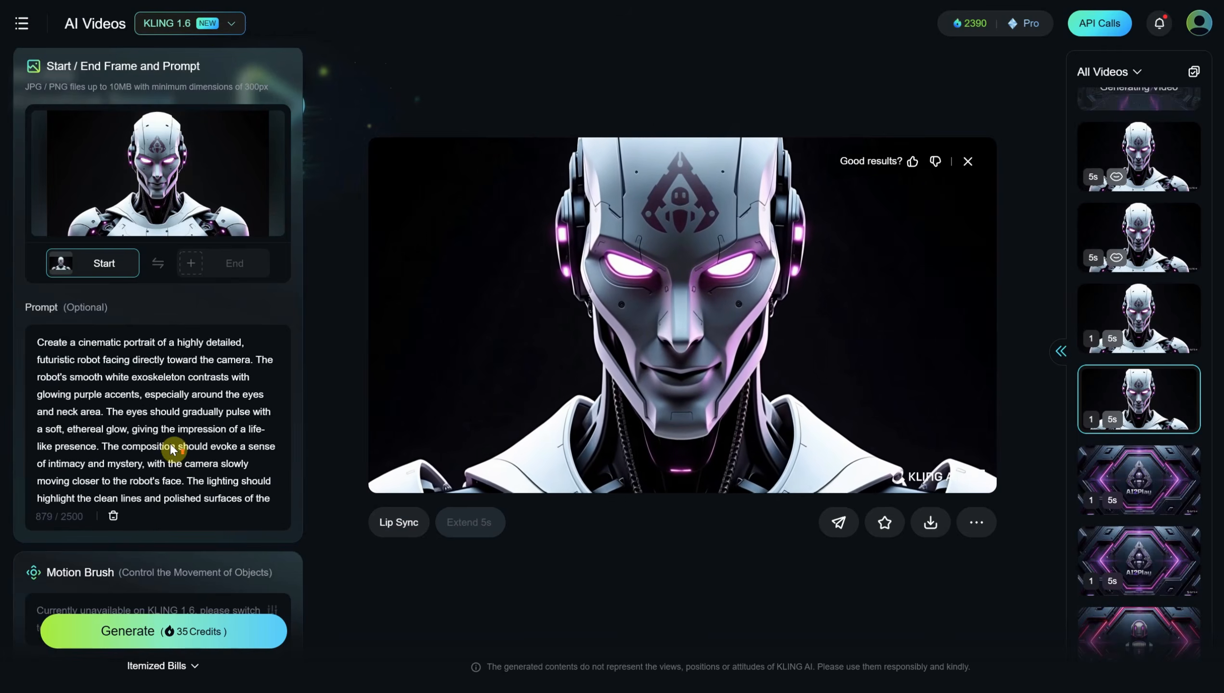
scroll(172, 449, "up", 2)
scroll(172, 449, "down", 3)
Examine the robot video's Lip Sync options for Text to Speech and Upload Local Dubbing, and close the dialog
left_click(397, 522)
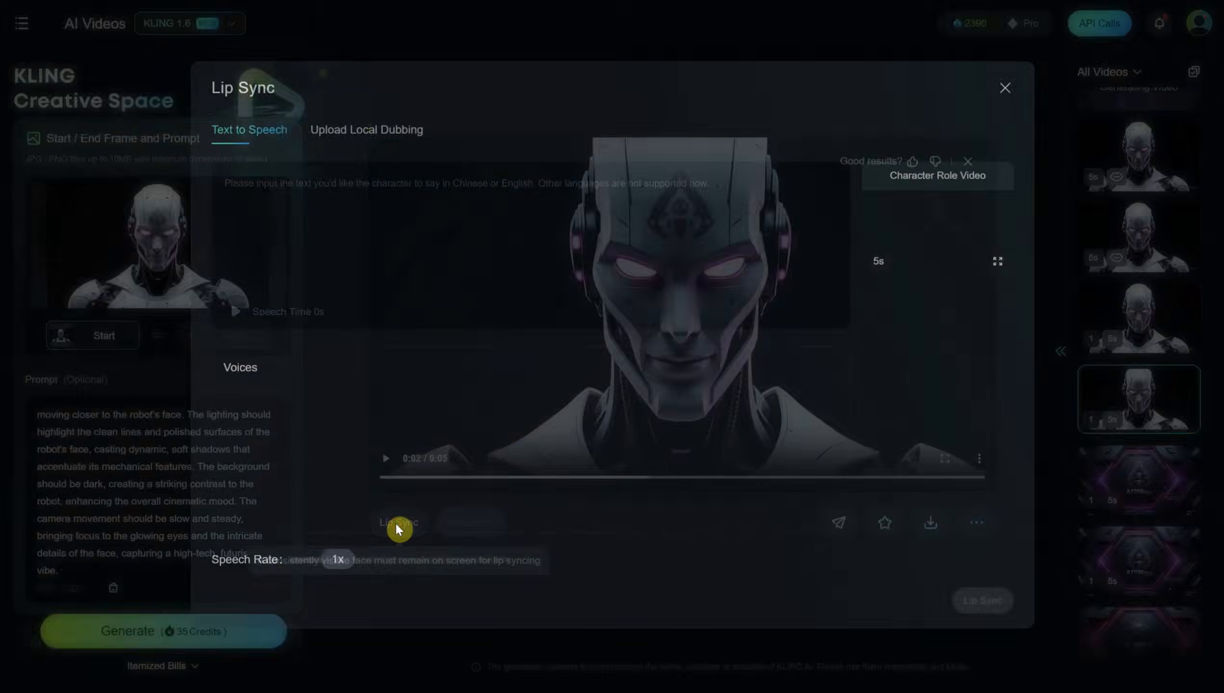
left_click(341, 200)
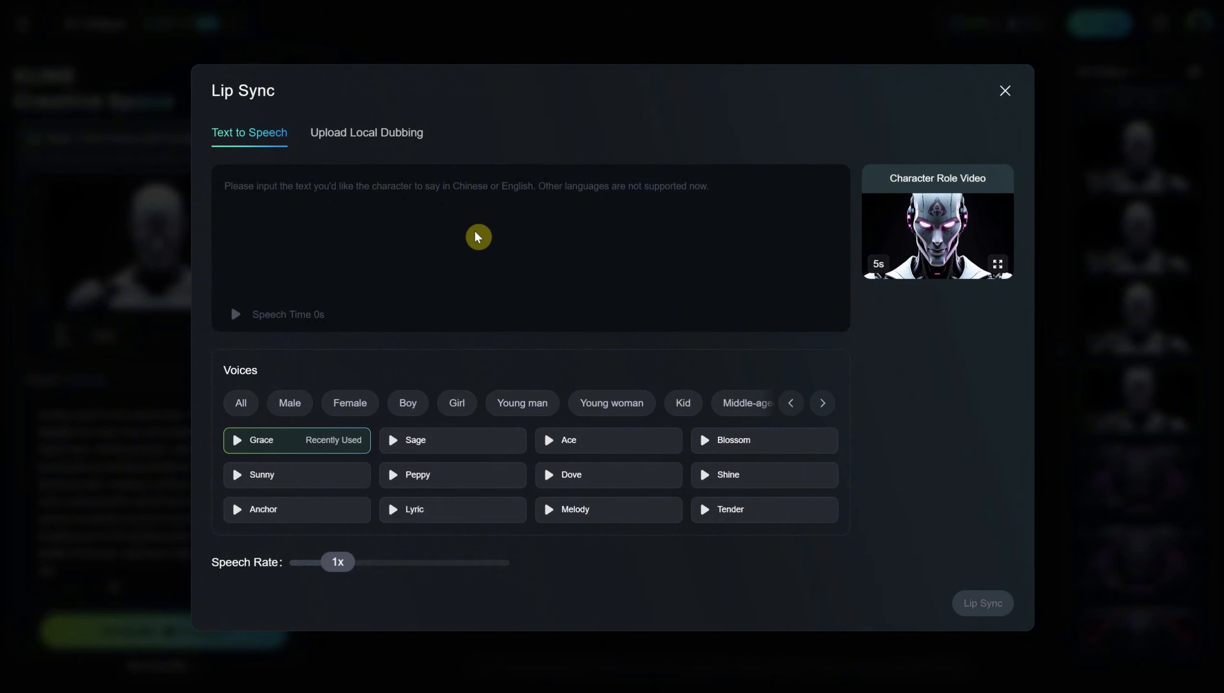
left_click(374, 135)
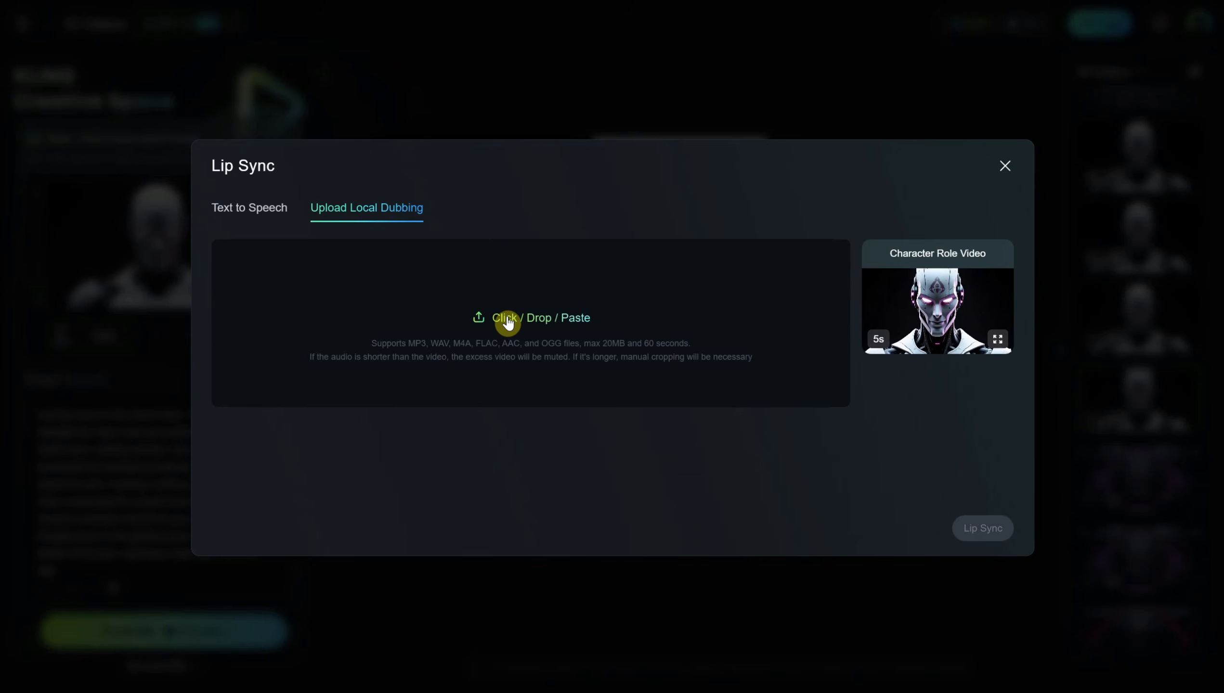
left_click(257, 212)
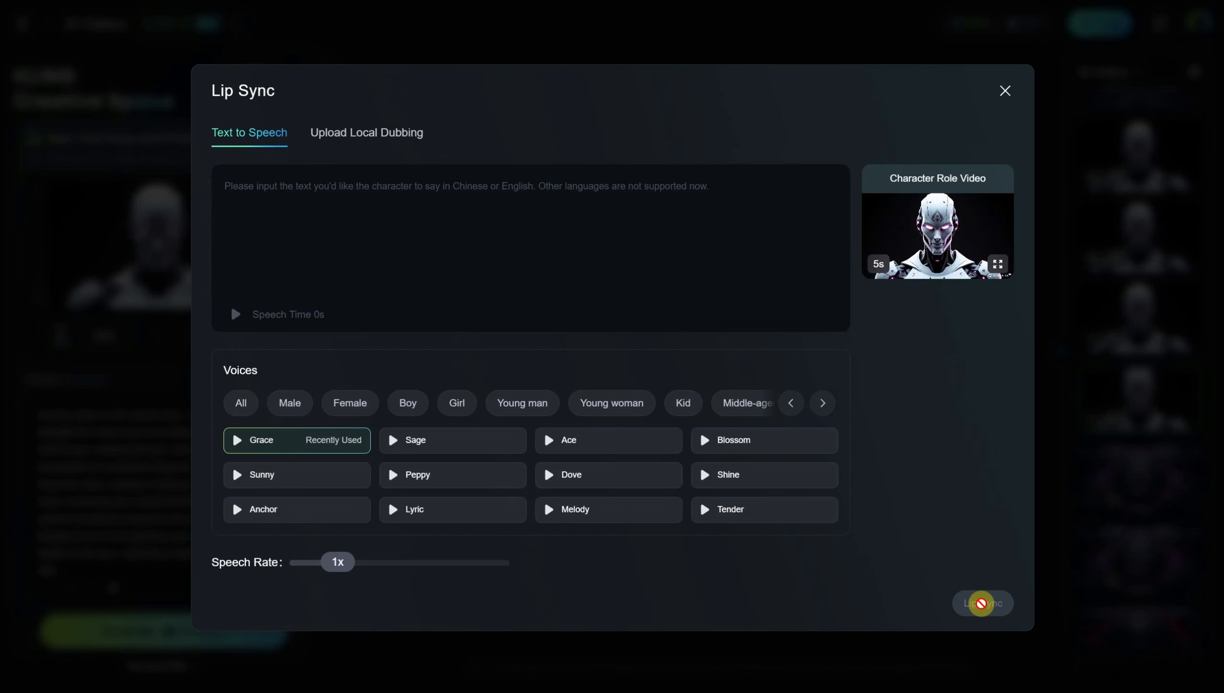
left_click(1004, 96)
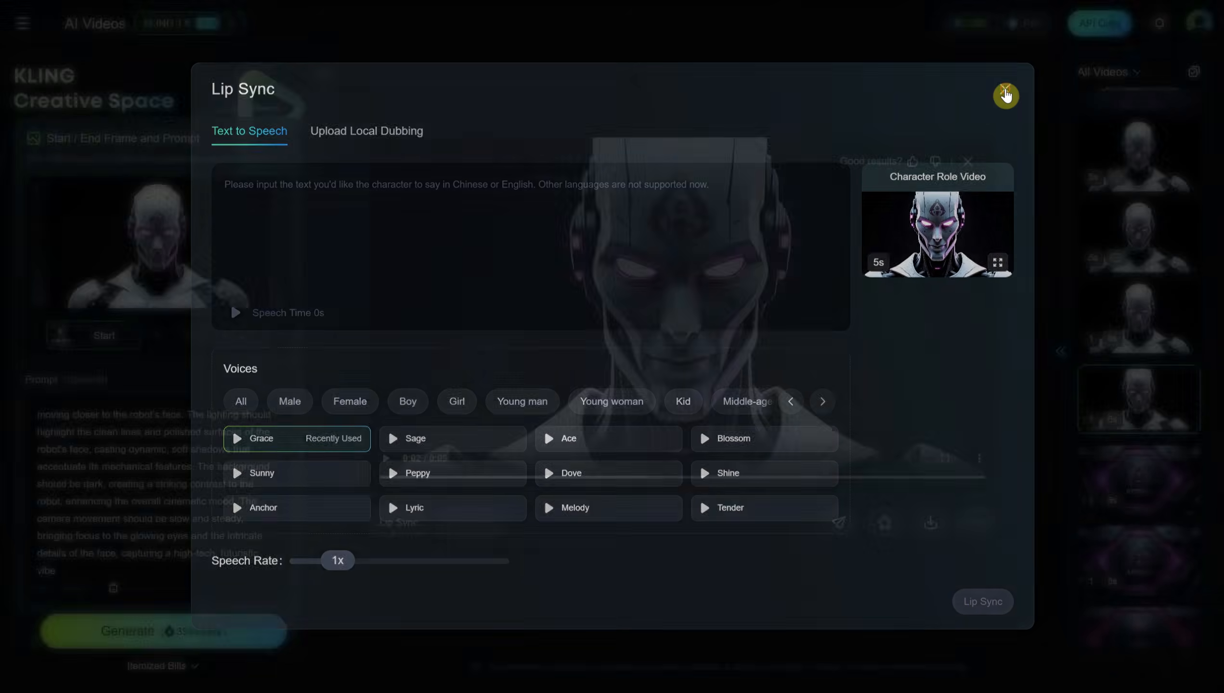